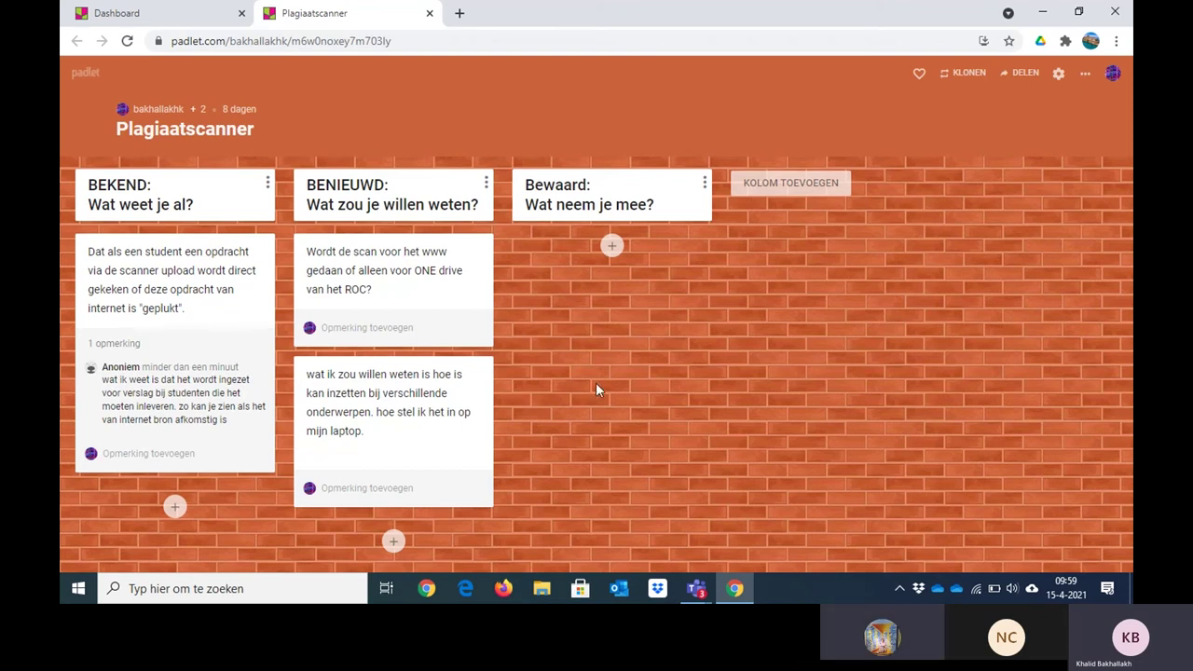
# Step: Open a new Chrome tab and load the Turnitin sign-in page from the bookmarks bar
pyautogui.moveTo(688, 601)
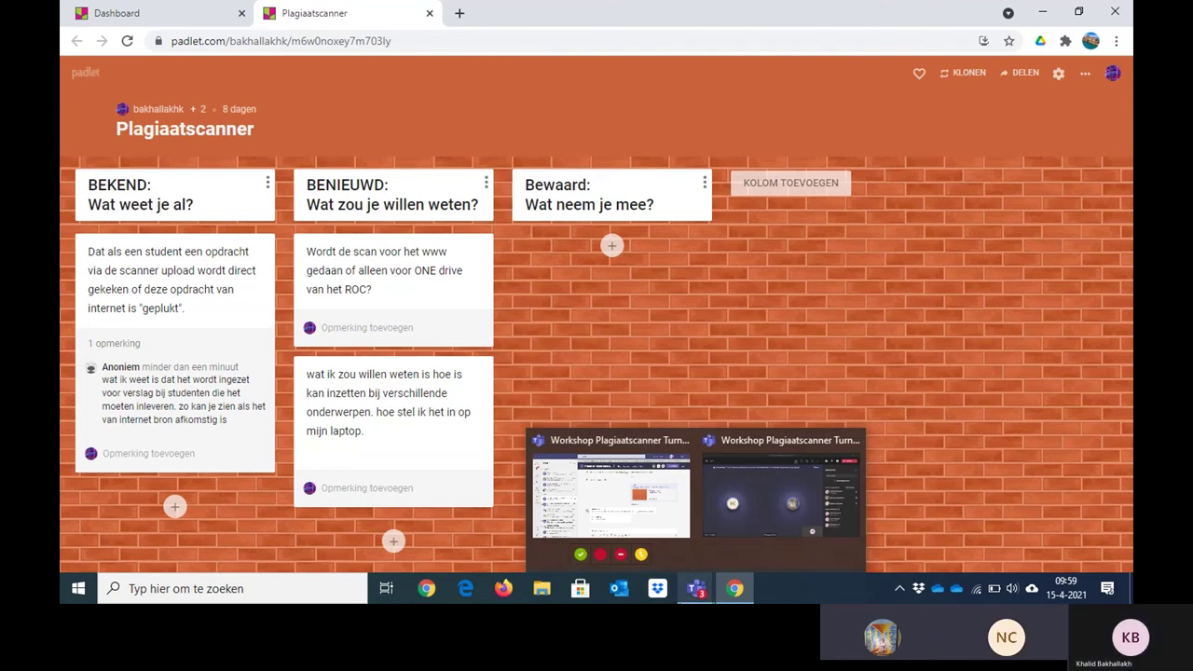
pyautogui.click(458, 15)
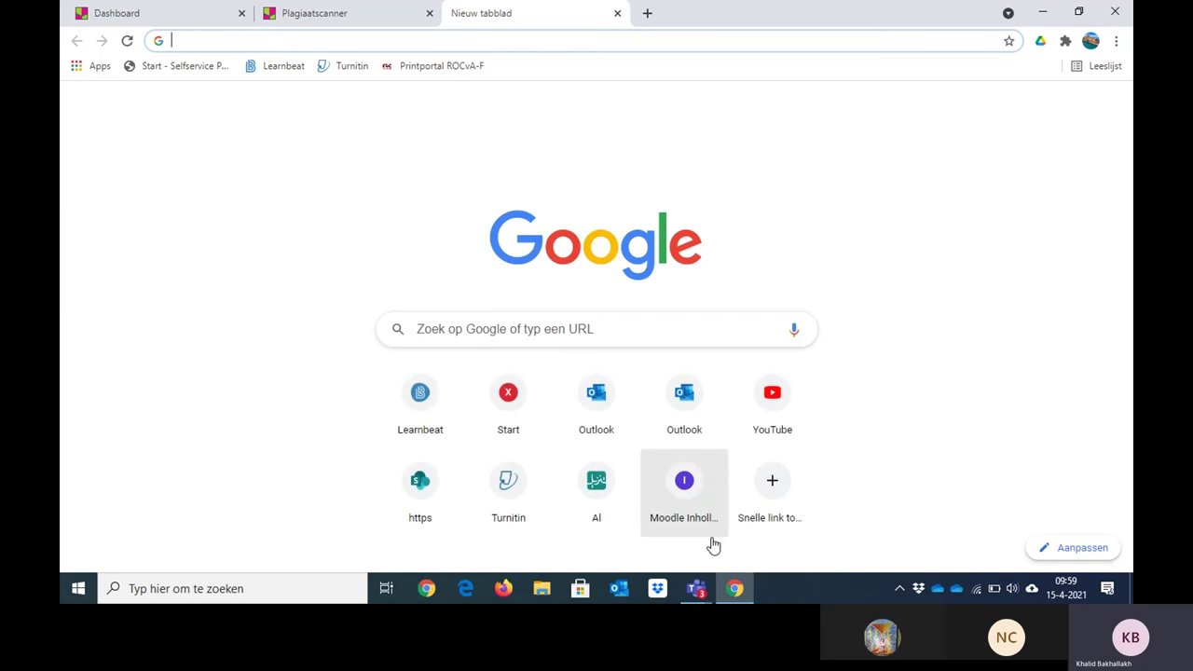
pyautogui.click(695, 590)
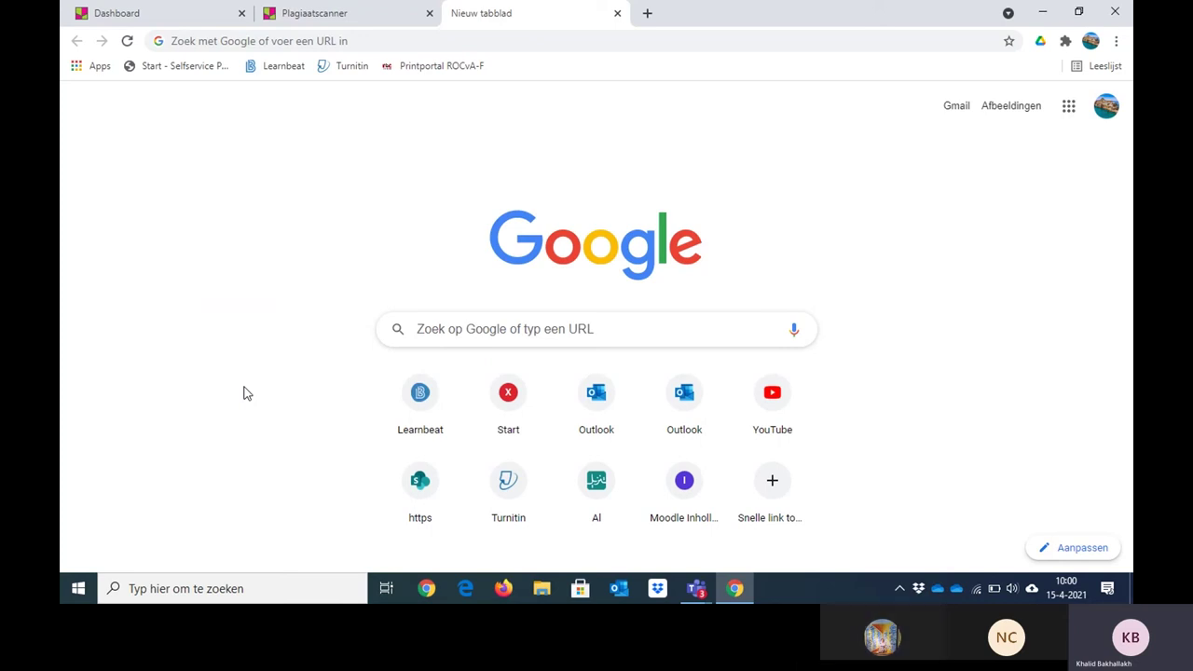
pyautogui.click(345, 72)
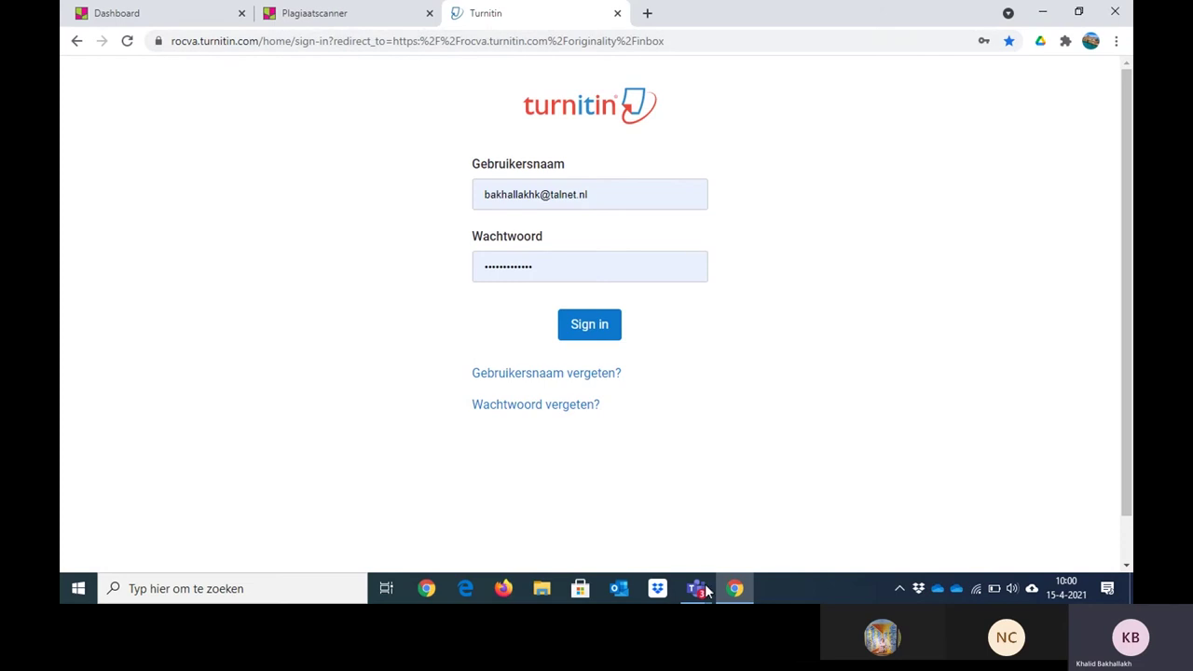
# Step: Sign in with the autofilled credentials to reach Mijn bestanden with the WPWIMB0A and WPWGKB9A BBL folders
pyautogui.moveTo(706, 595)
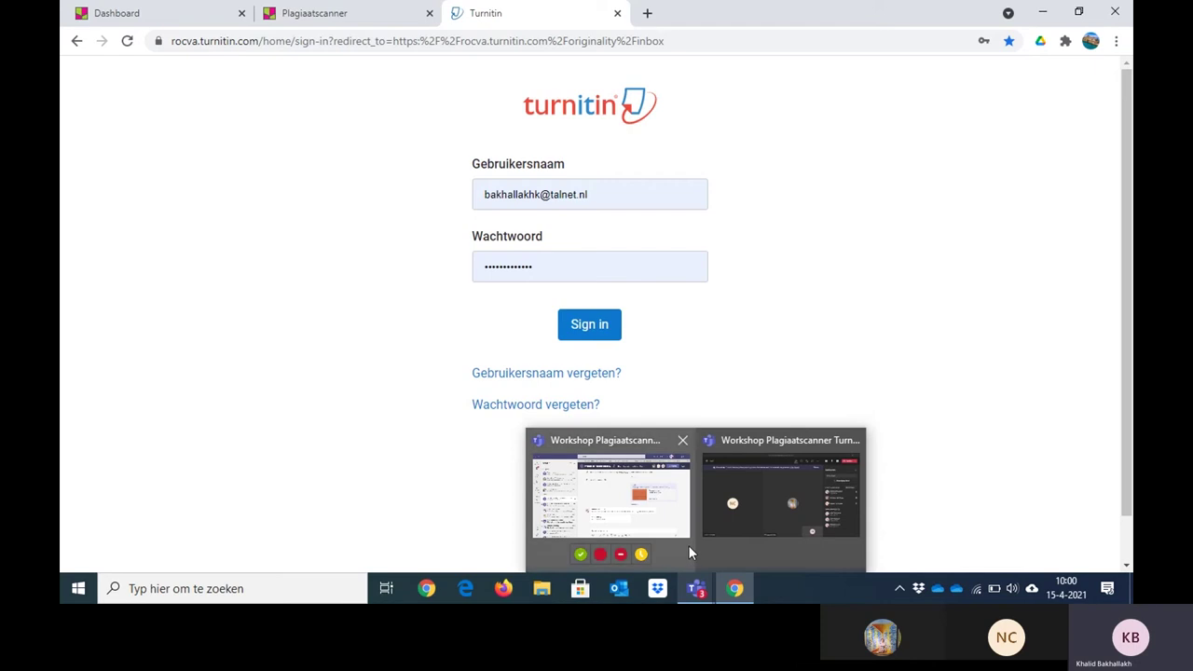
pyautogui.click(498, 198)
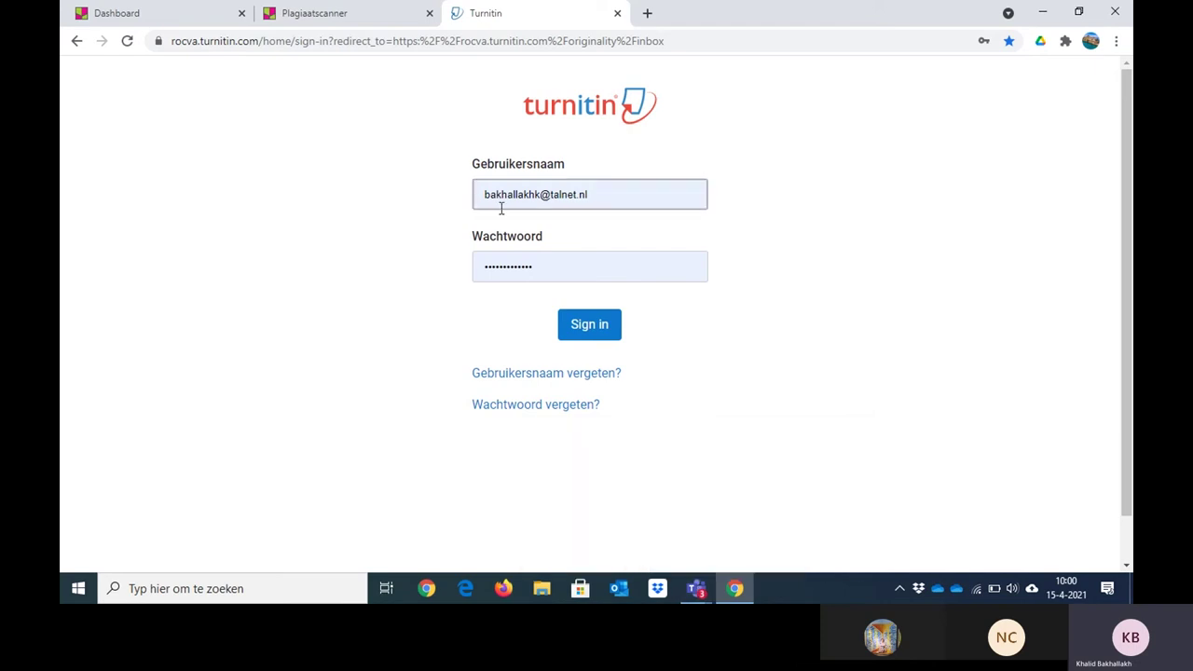
pyautogui.click(501, 378)
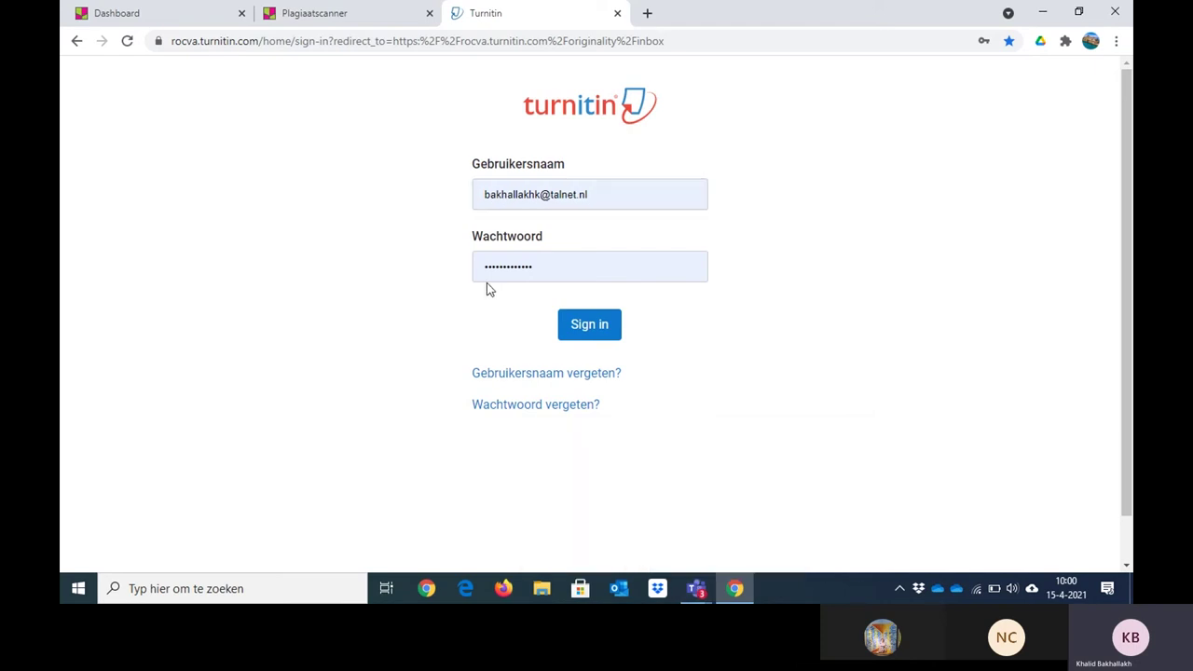
pyautogui.click(606, 328)
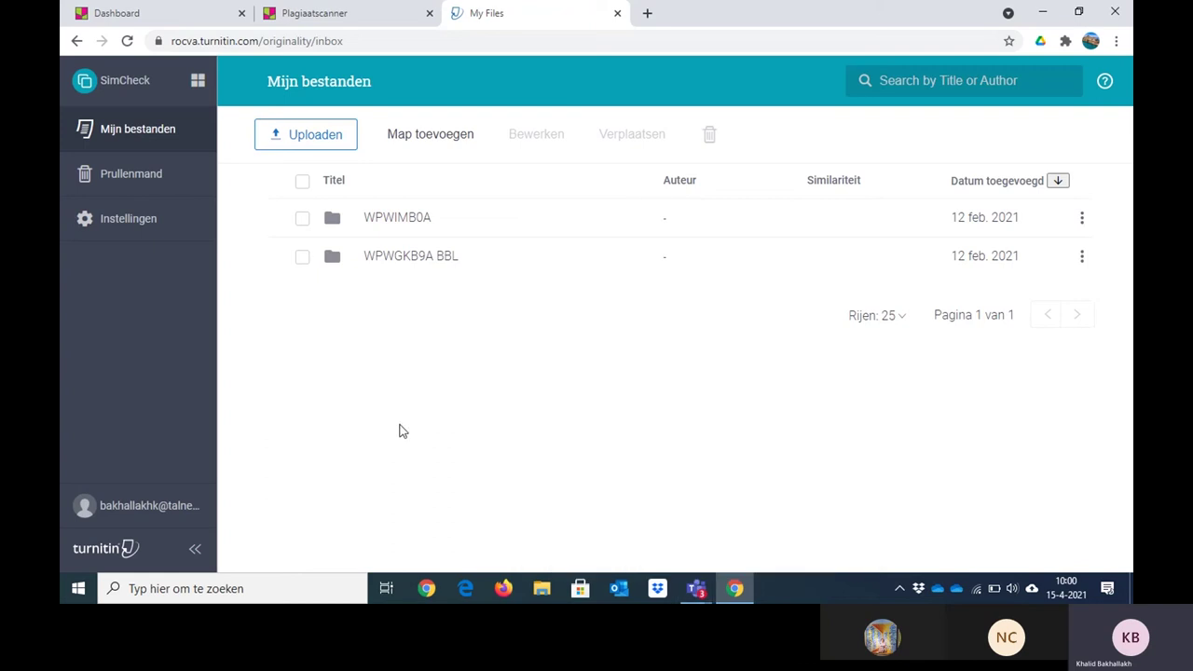
# Step: Select BurgerschapBelangengroep def from the Lesmateriaal folder for upload
pyautogui.click(268, 135)
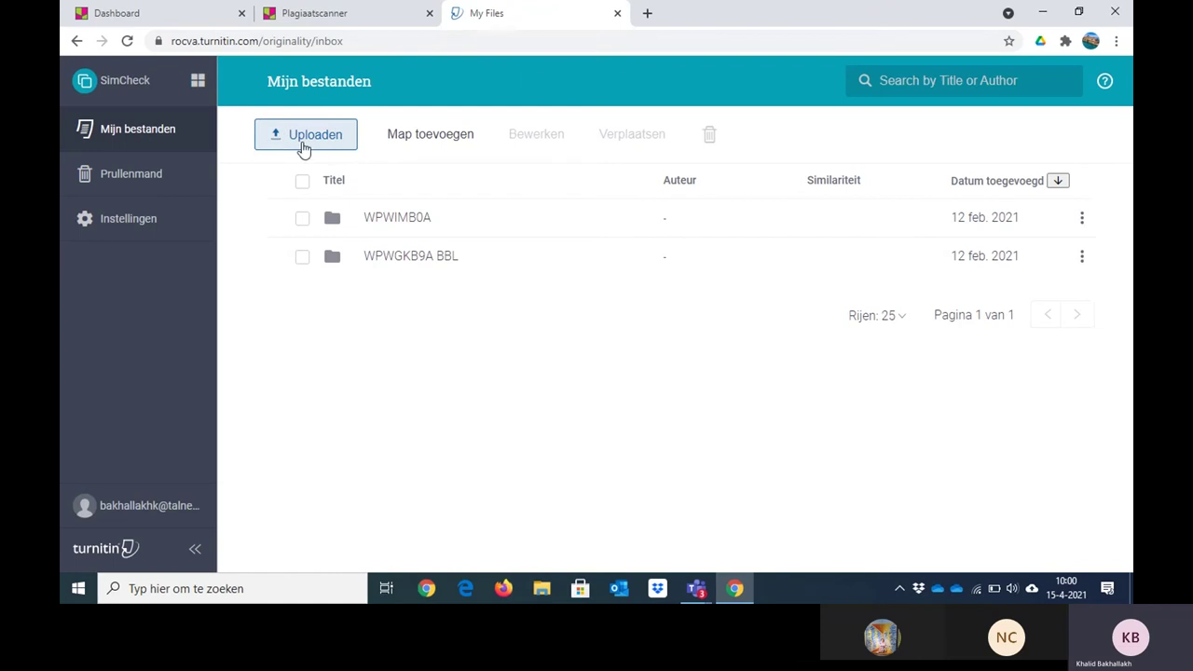
pyautogui.click(306, 135)
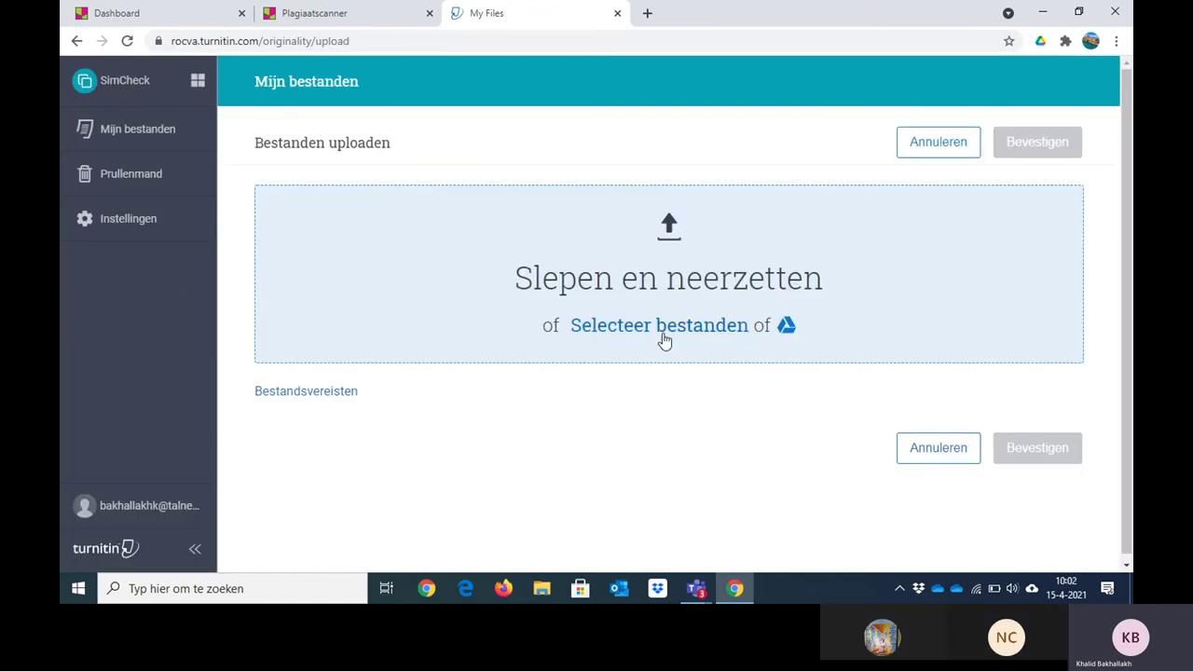
pyautogui.click(665, 336)
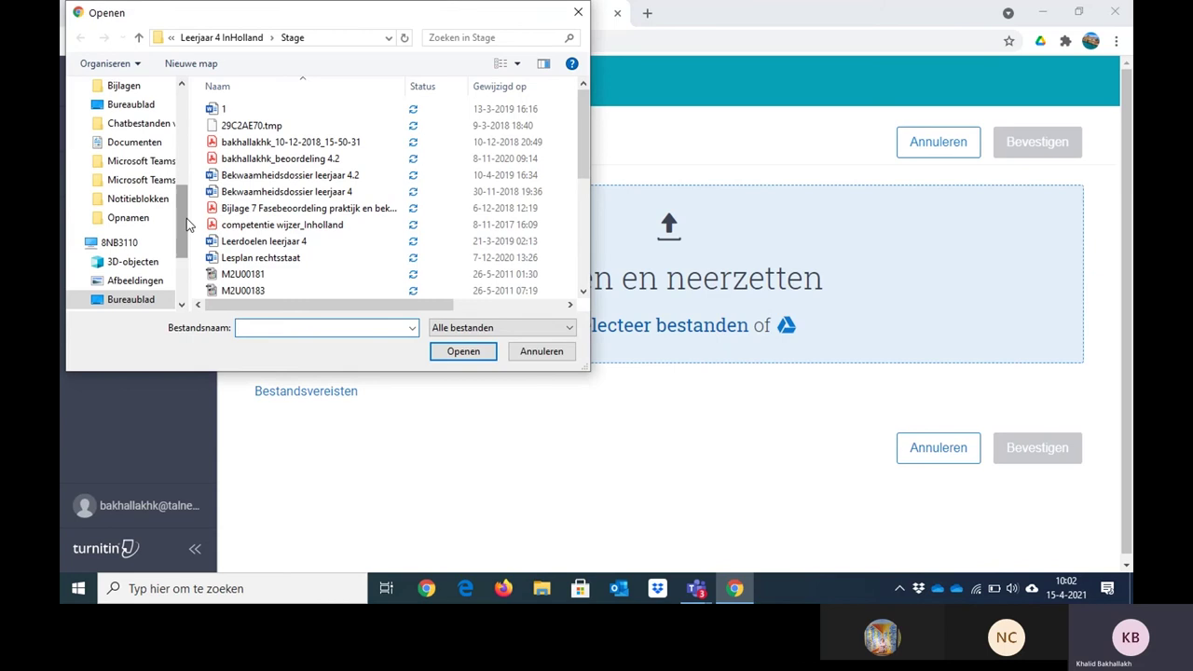
pyautogui.scroll(5, 153, 220)
pyautogui.click(150, 215)
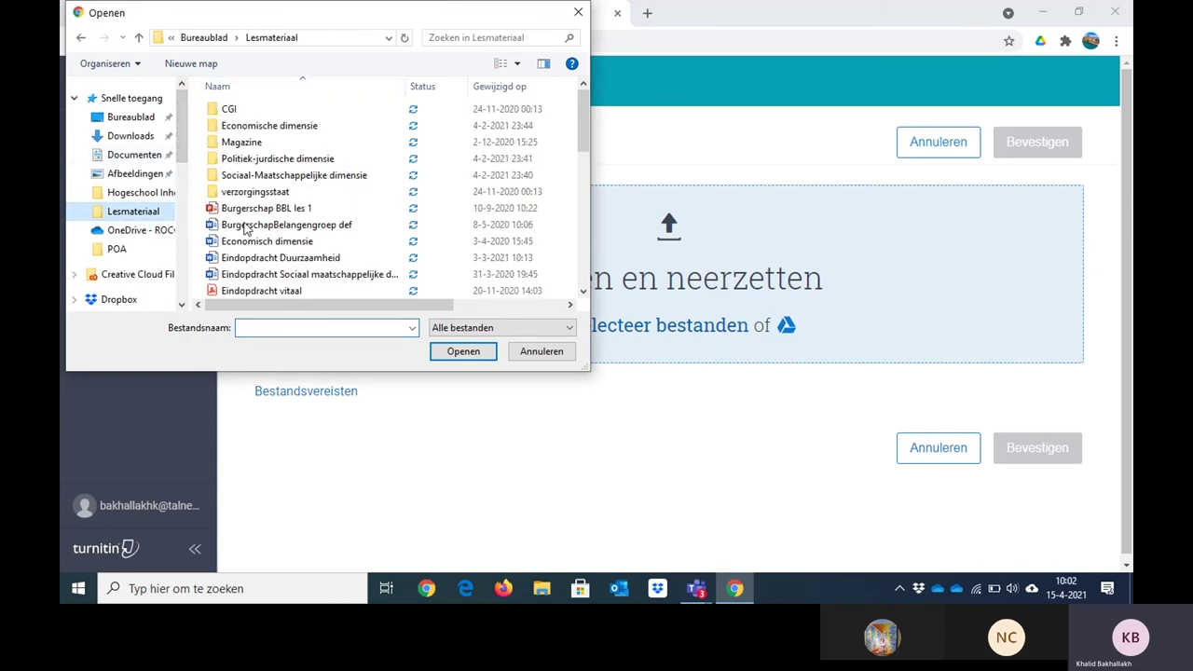
pyautogui.click(349, 230)
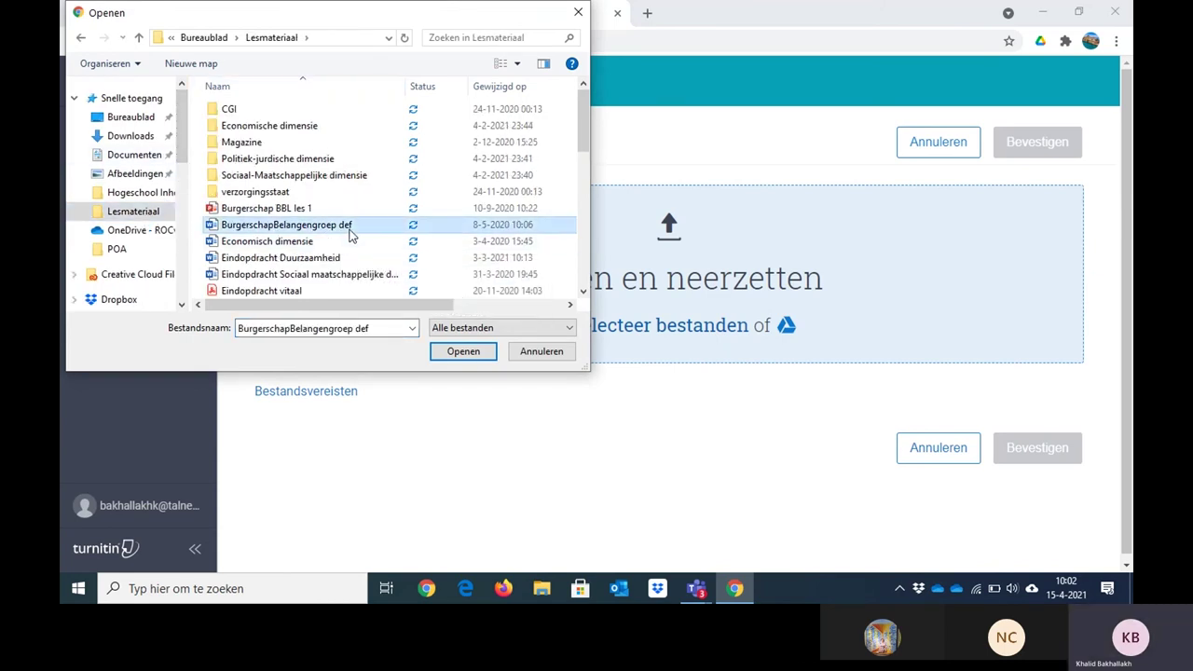
pyautogui.click(475, 353)
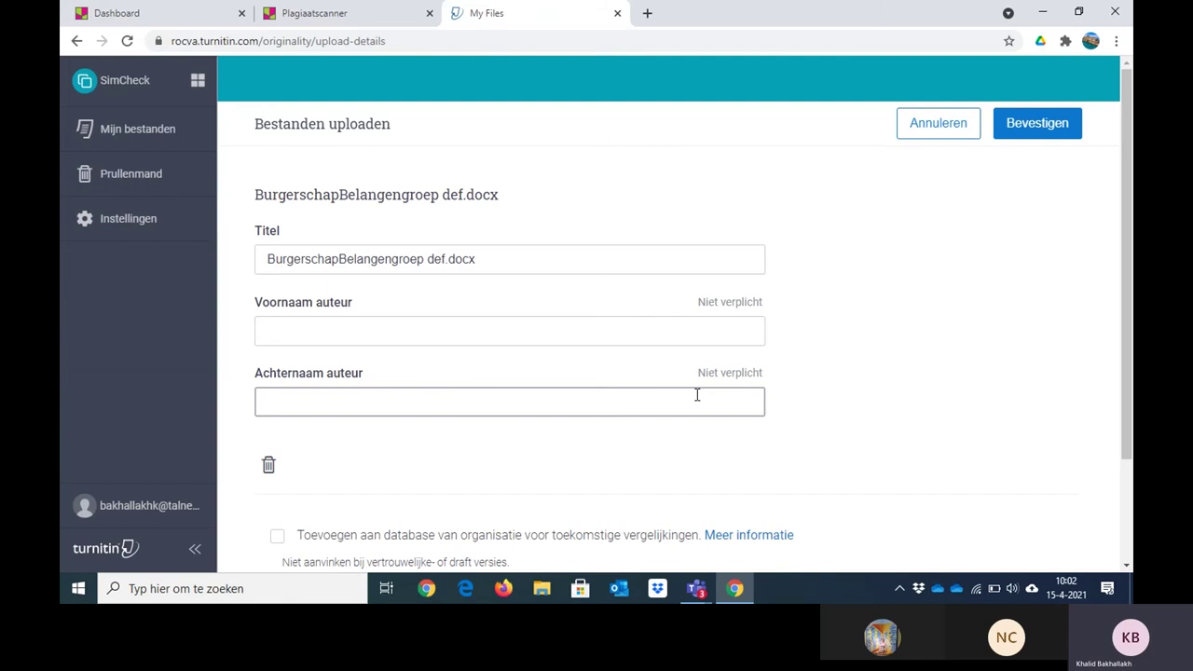
# Step: Enter the author's first and last name and confirm the upload with Bevestigen
pyautogui.click(407, 330)
pyautogui.write('Piet')
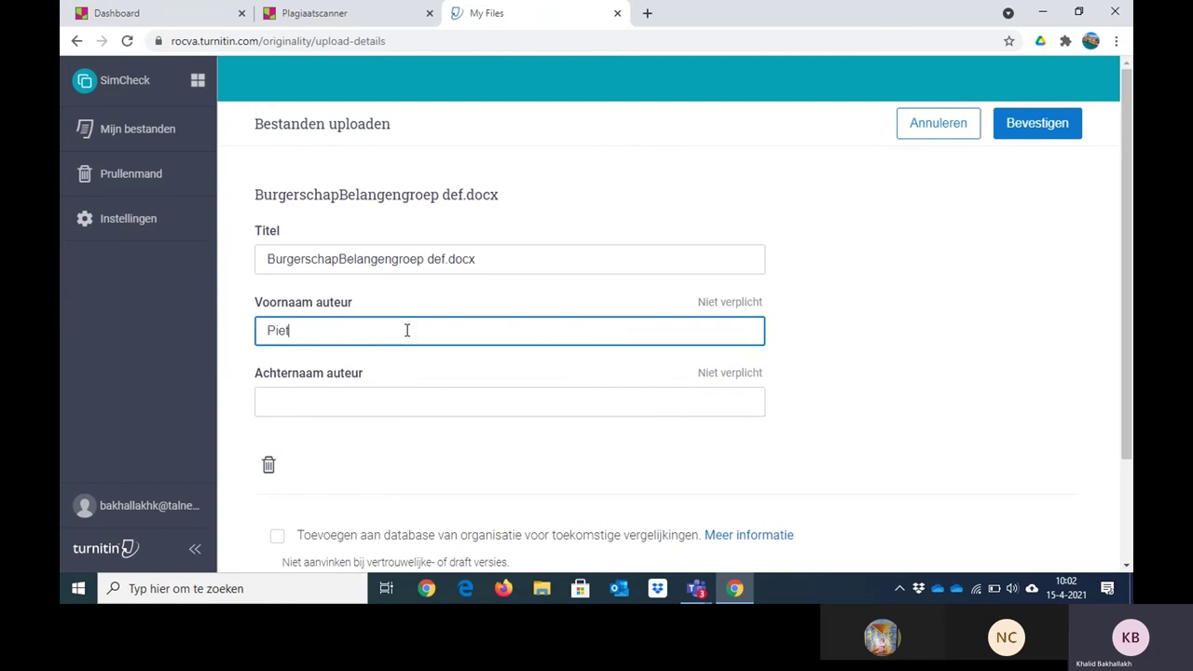
pyautogui.click(383, 408)
pyautogui.write('Jan')
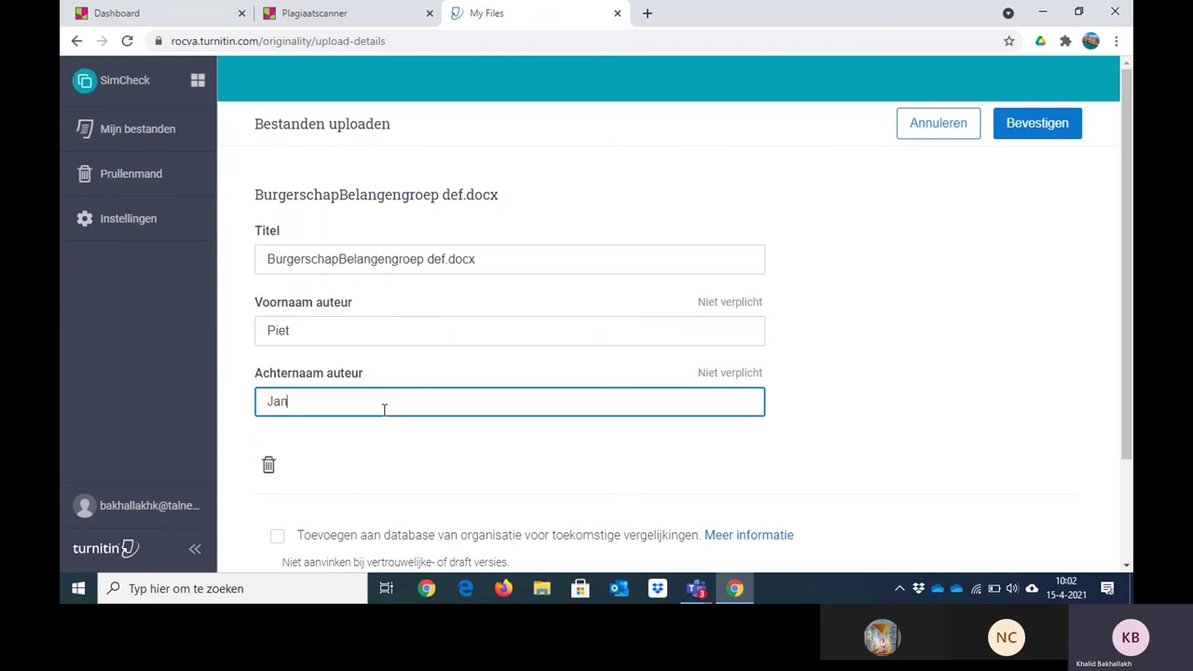
pyautogui.scroll(-1, 809, 423)
pyautogui.scroll(1, 810, 423)
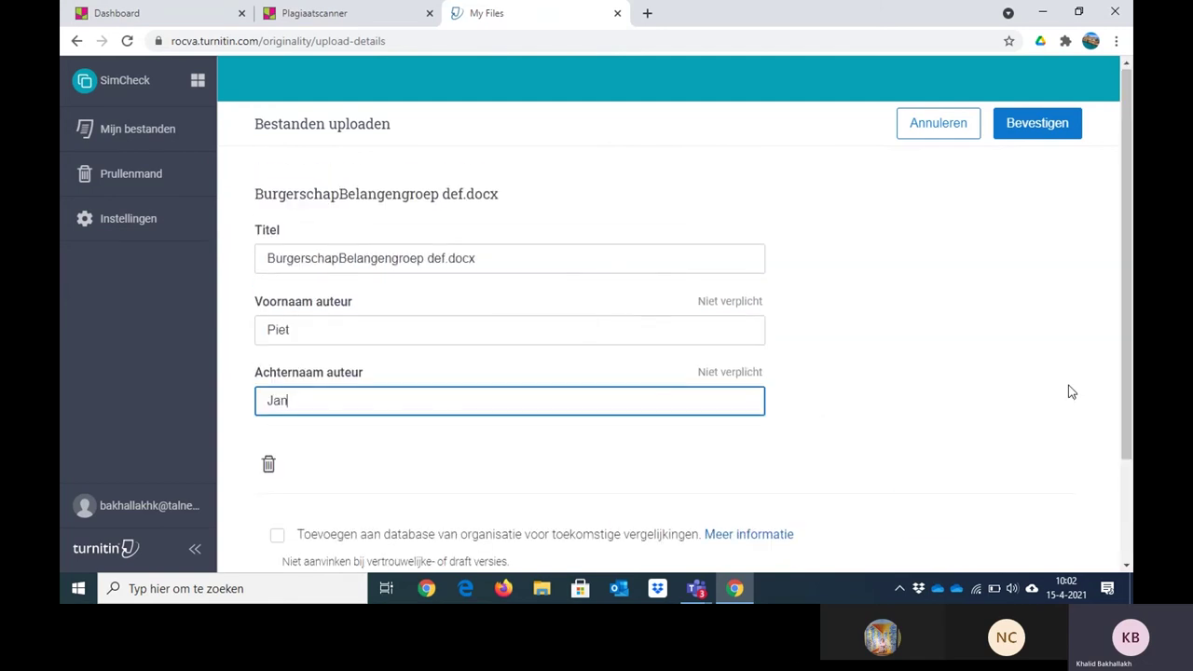
pyautogui.click(1025, 119)
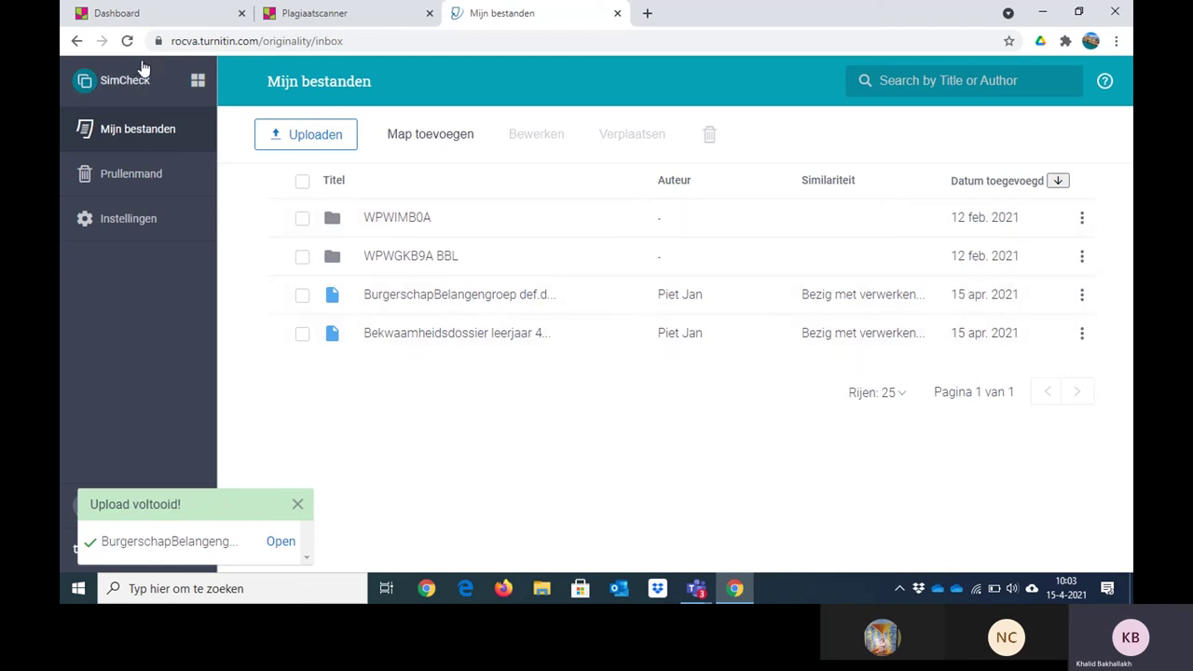
pyautogui.click(127, 40)
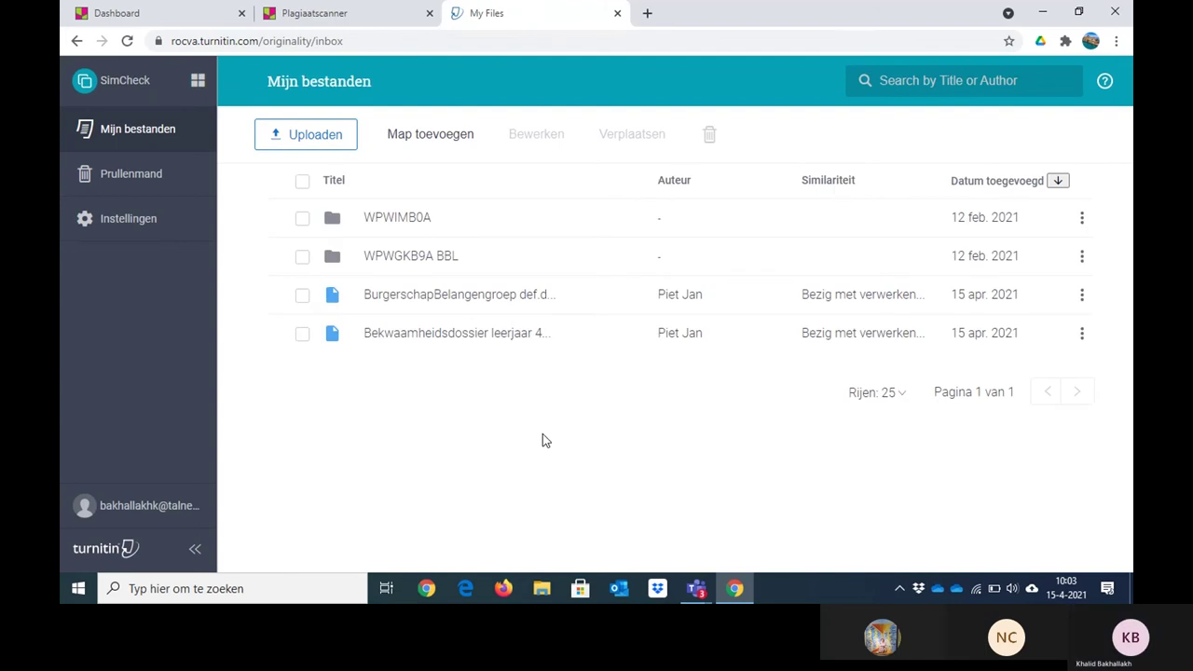
pyautogui.click(127, 41)
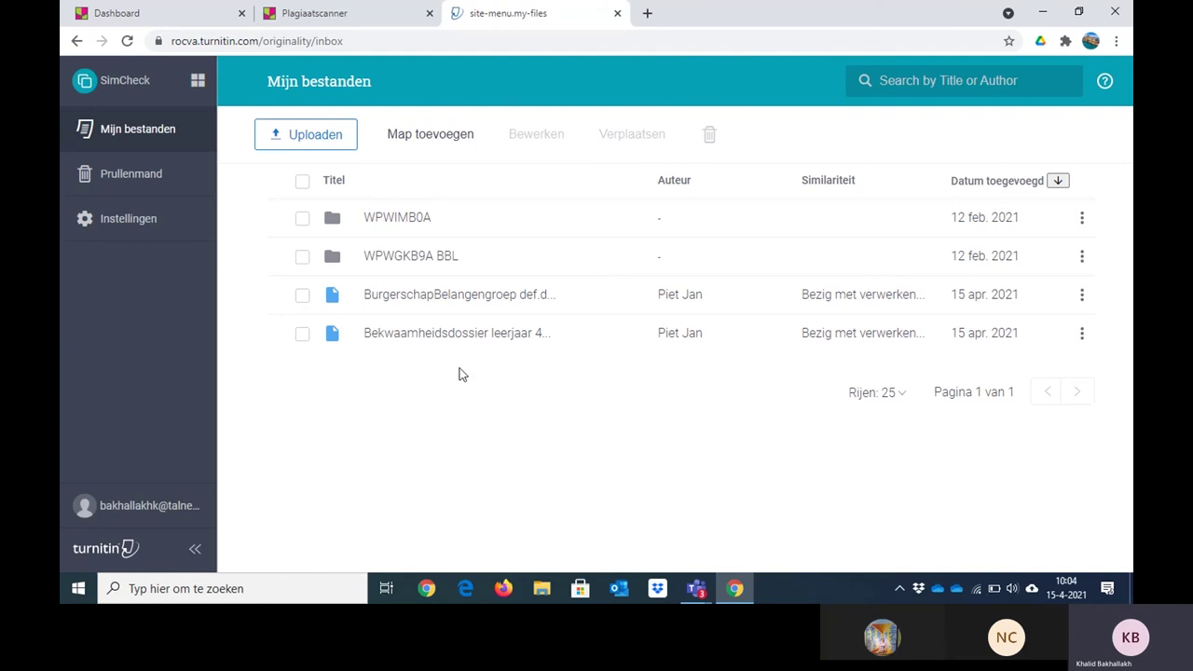
# Step: Add a folder named 'Workshop groep 1' with the comparison toggle set to Aan
pyautogui.click(447, 139)
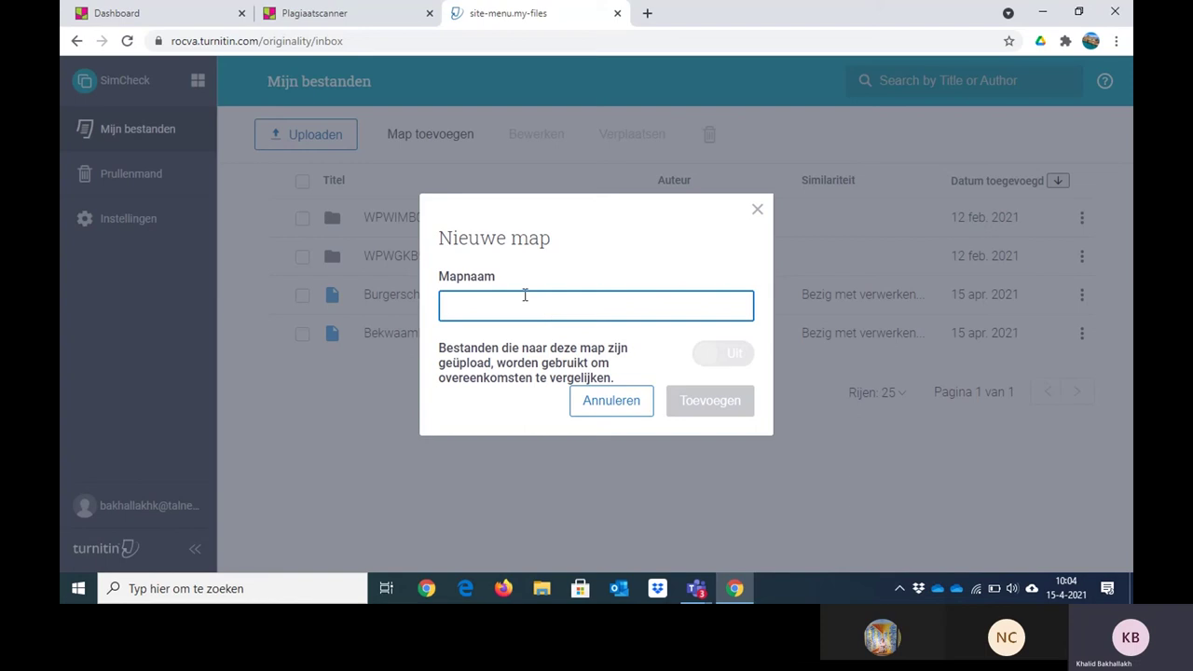
pyautogui.write('Work')
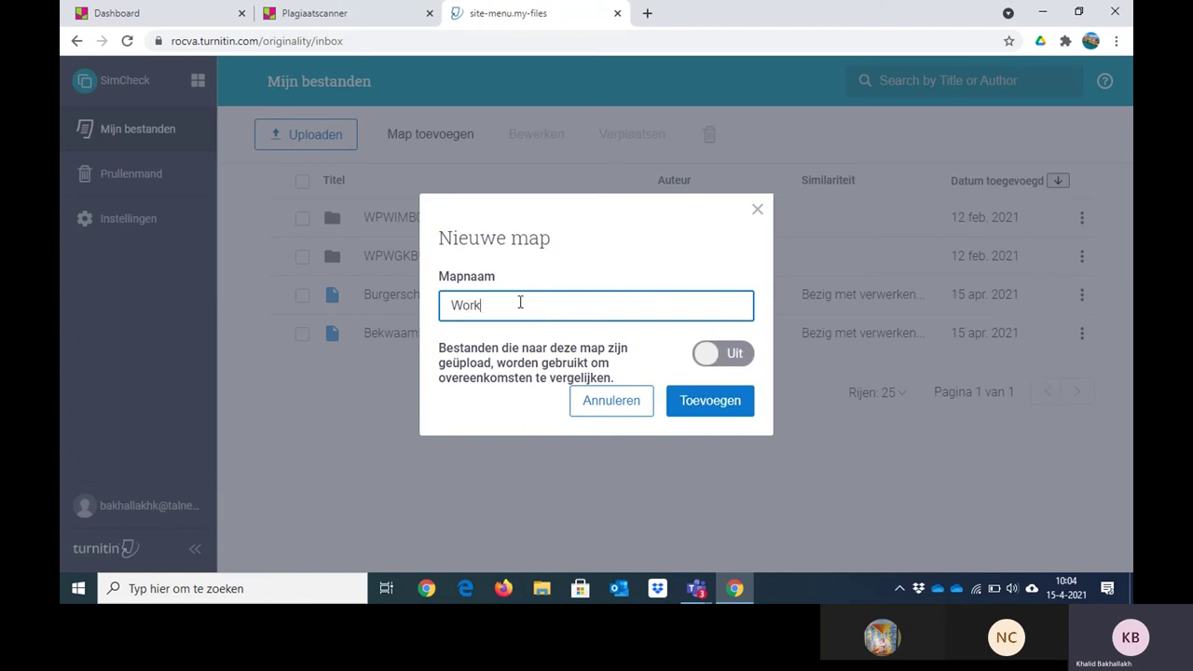
pyautogui.write('shop groep 1')
pyautogui.click(720, 357)
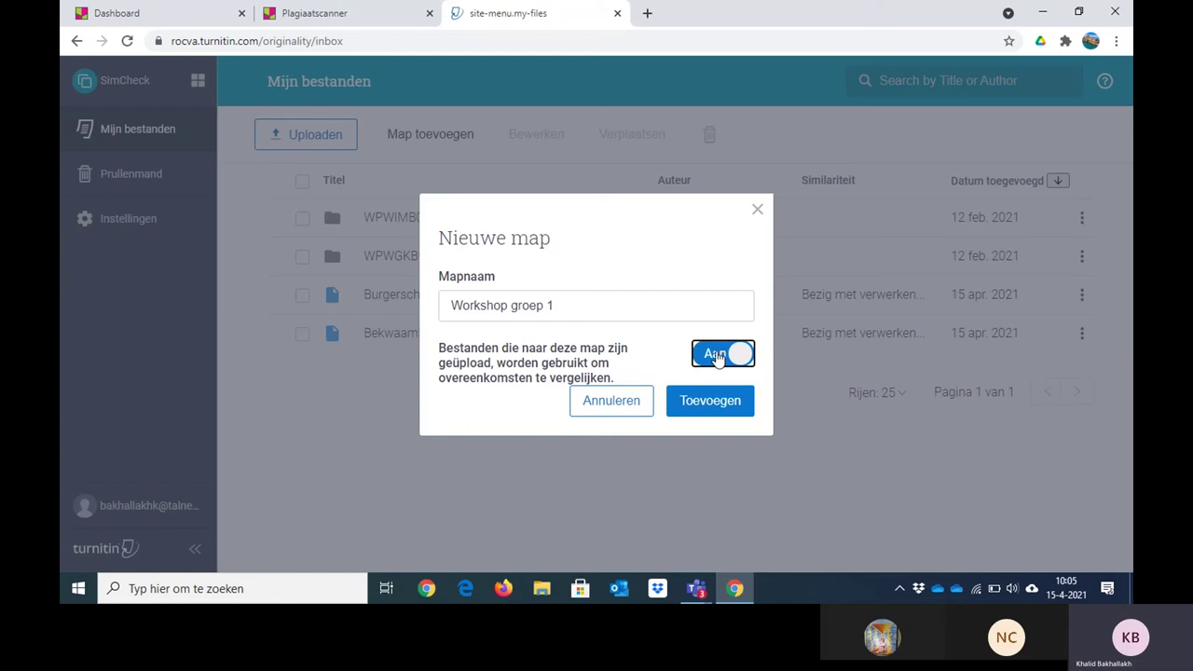
pyautogui.click(704, 409)
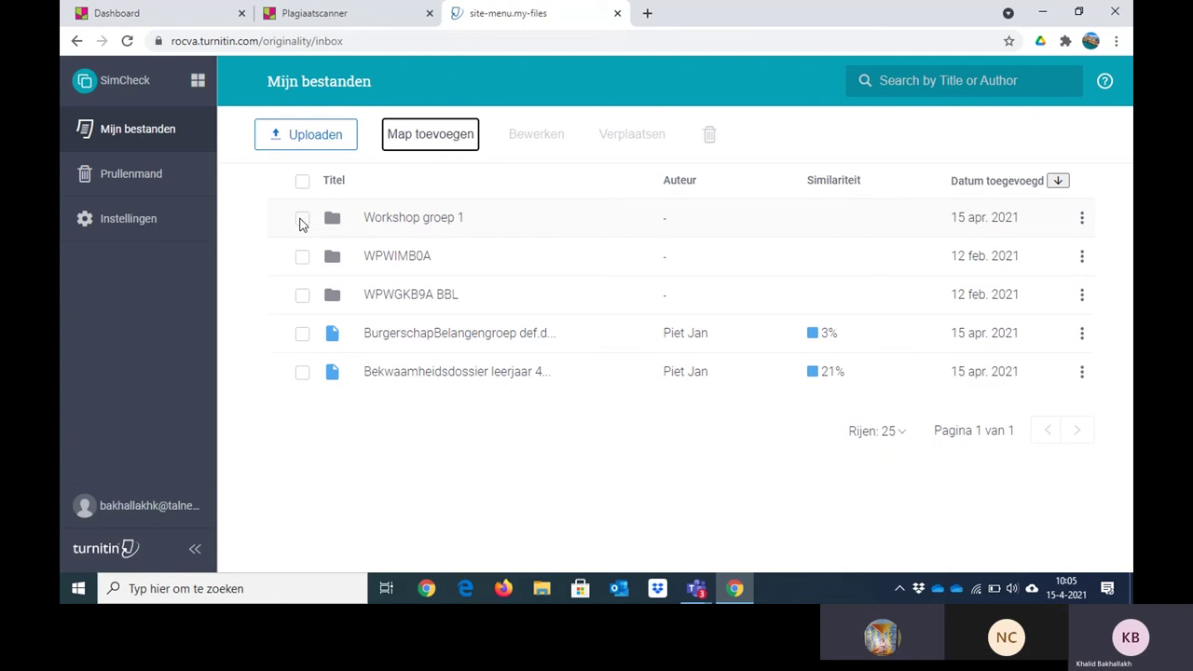
# Step: Tick the Workshop groep 1 folder and open its Bewerken details dialog
pyautogui.click(301, 221)
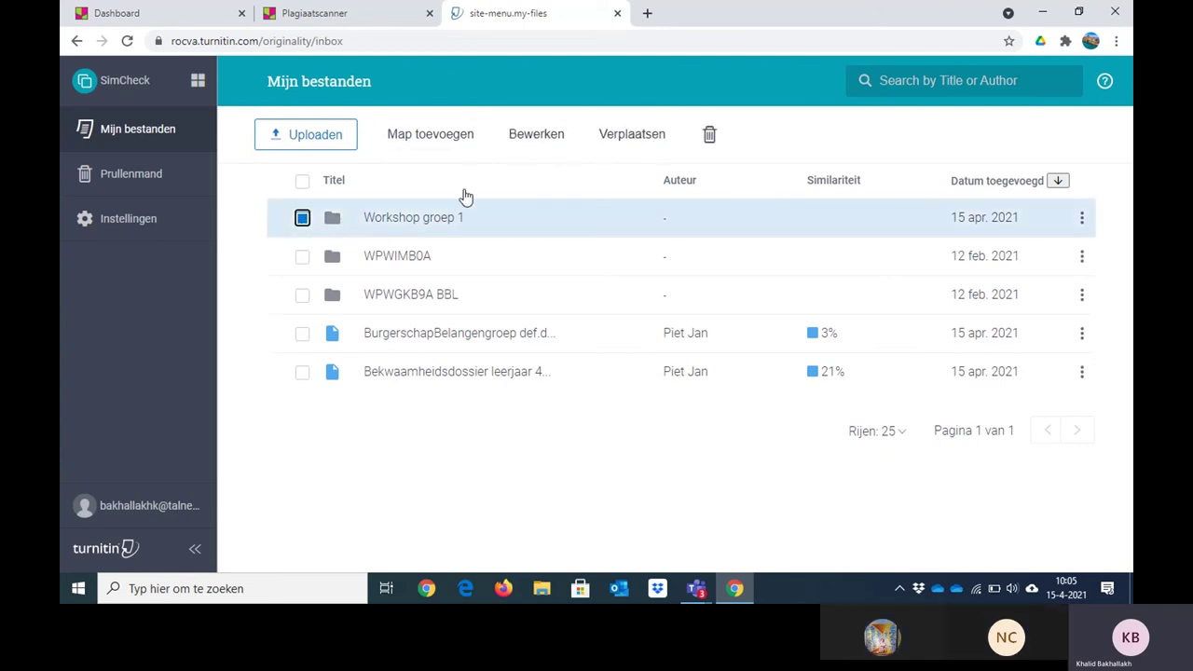
pyautogui.click(302, 219)
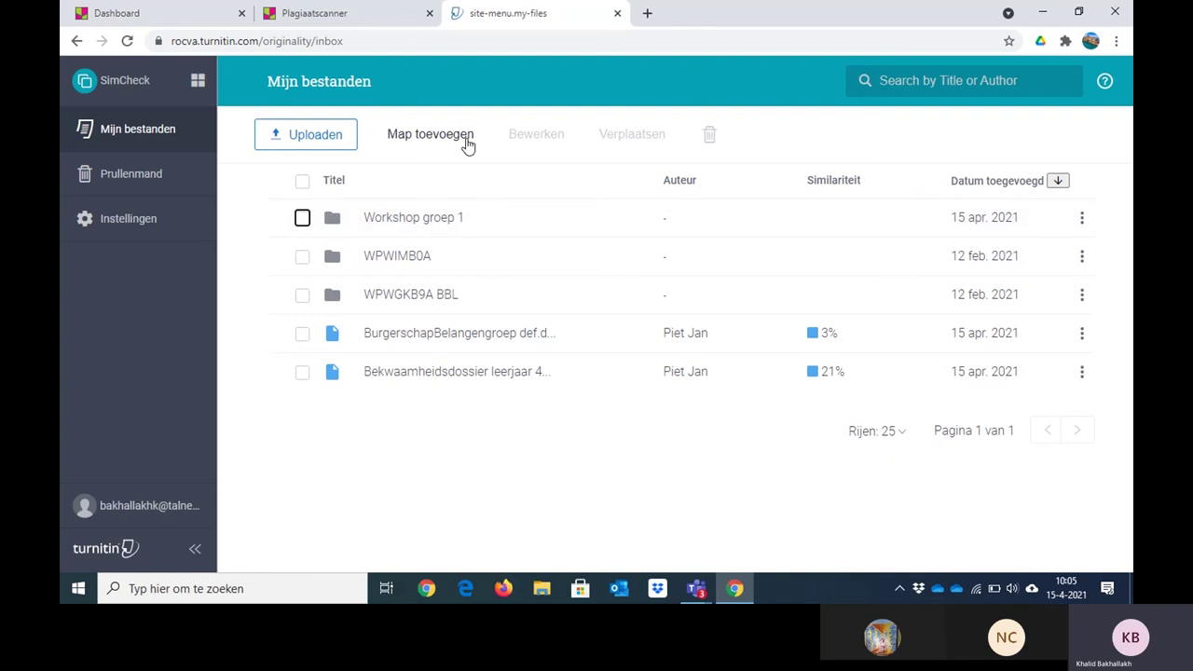
pyautogui.click(303, 220)
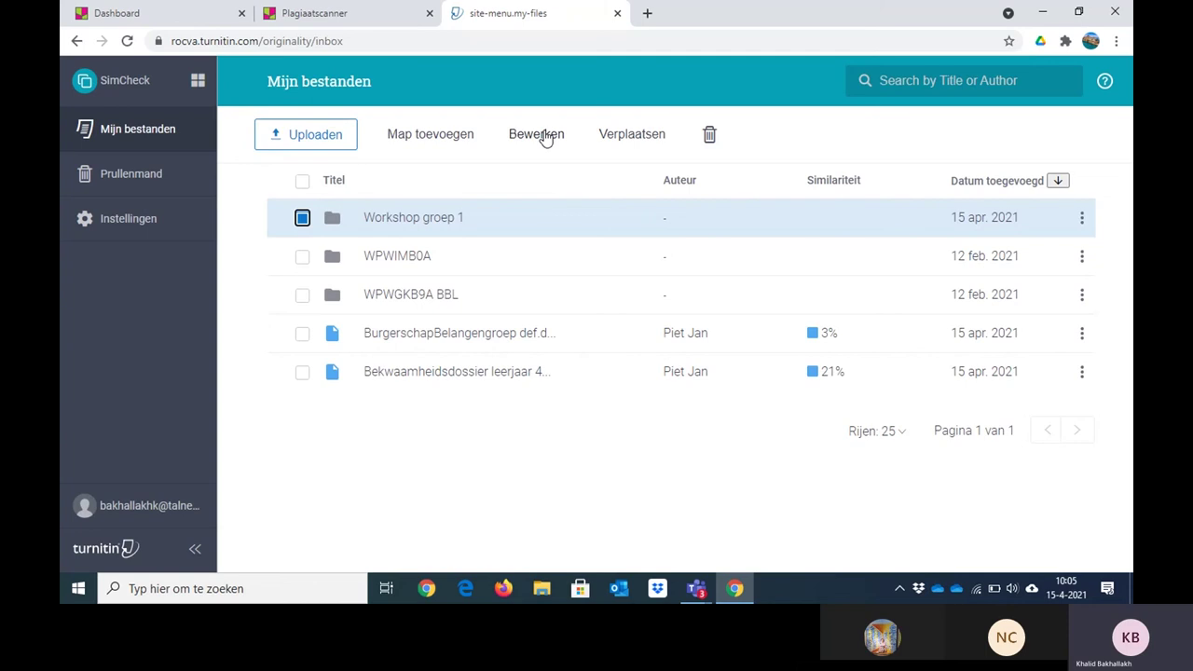
pyautogui.click(547, 135)
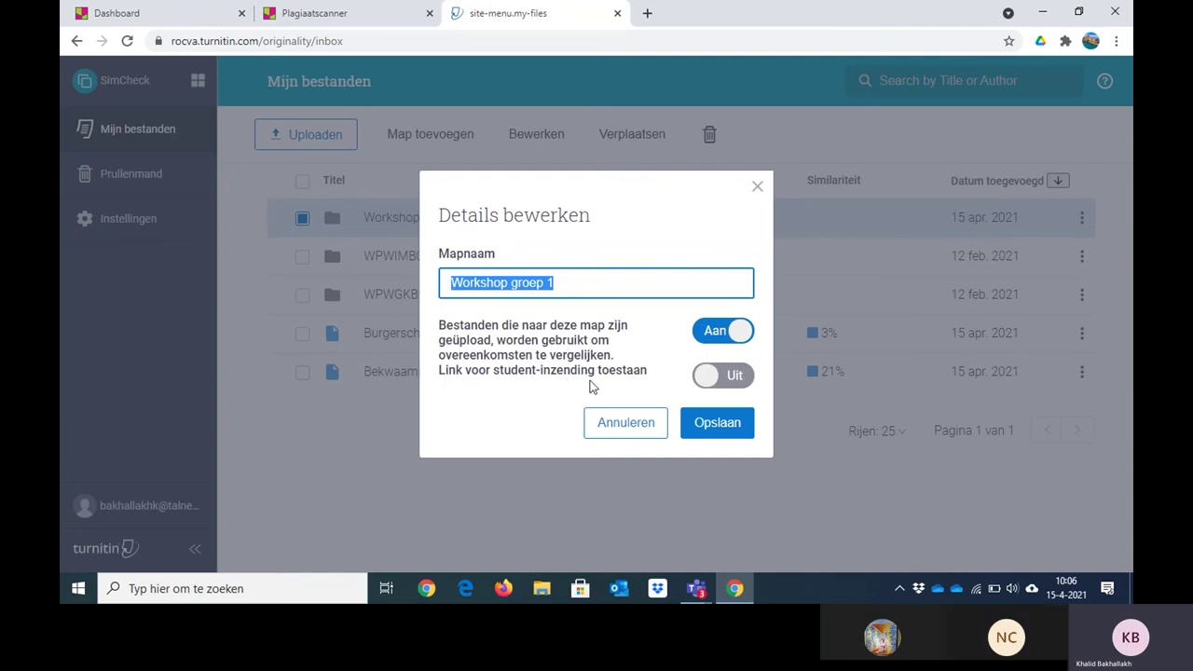
# Step: Enable student submission via link, expiring 22 April at 12:00 AM
pyautogui.click(736, 376)
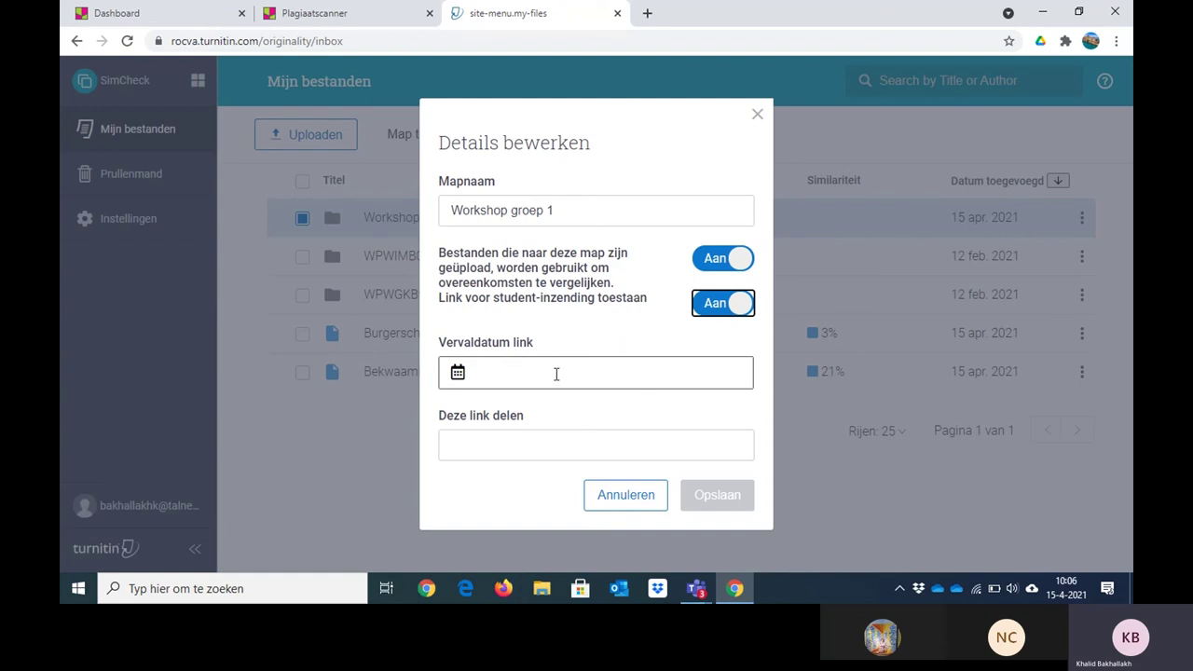
pyautogui.click(556, 374)
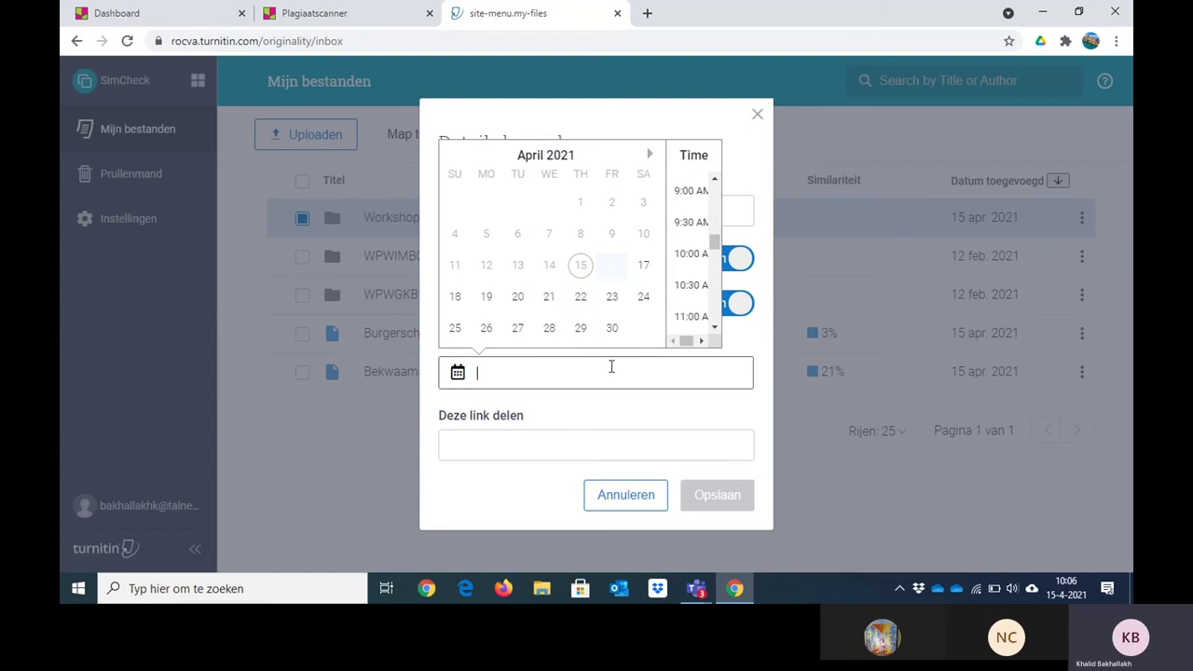
pyautogui.click(581, 297)
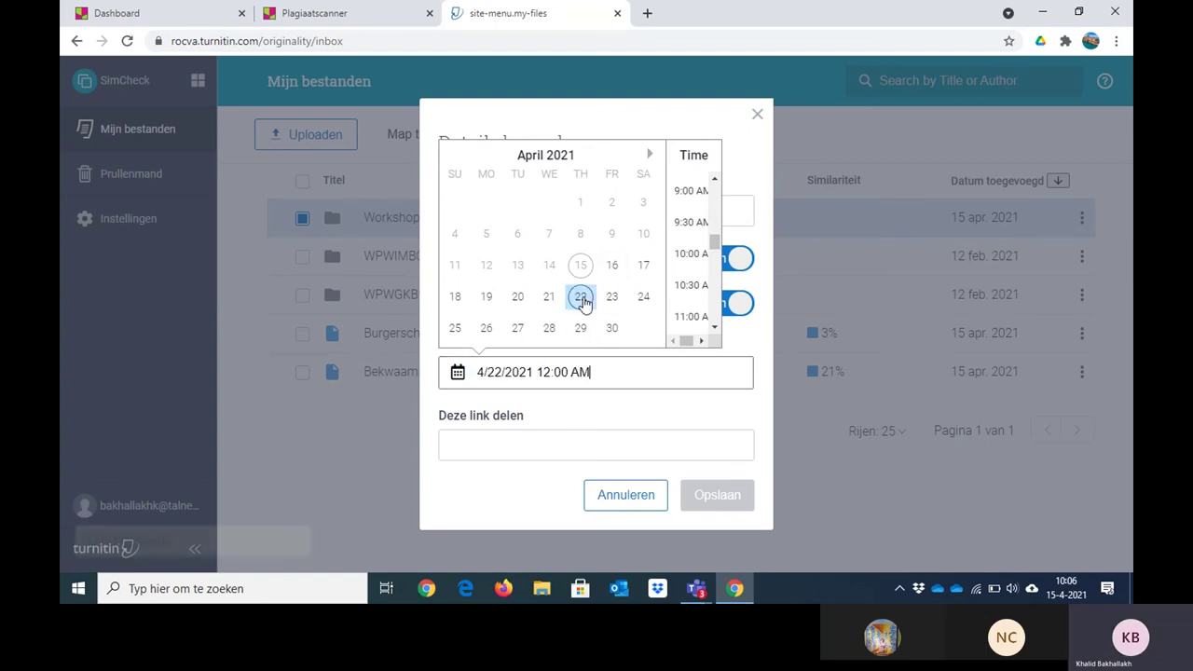
pyautogui.moveTo(714, 246); pyautogui.dragTo(715, 191)
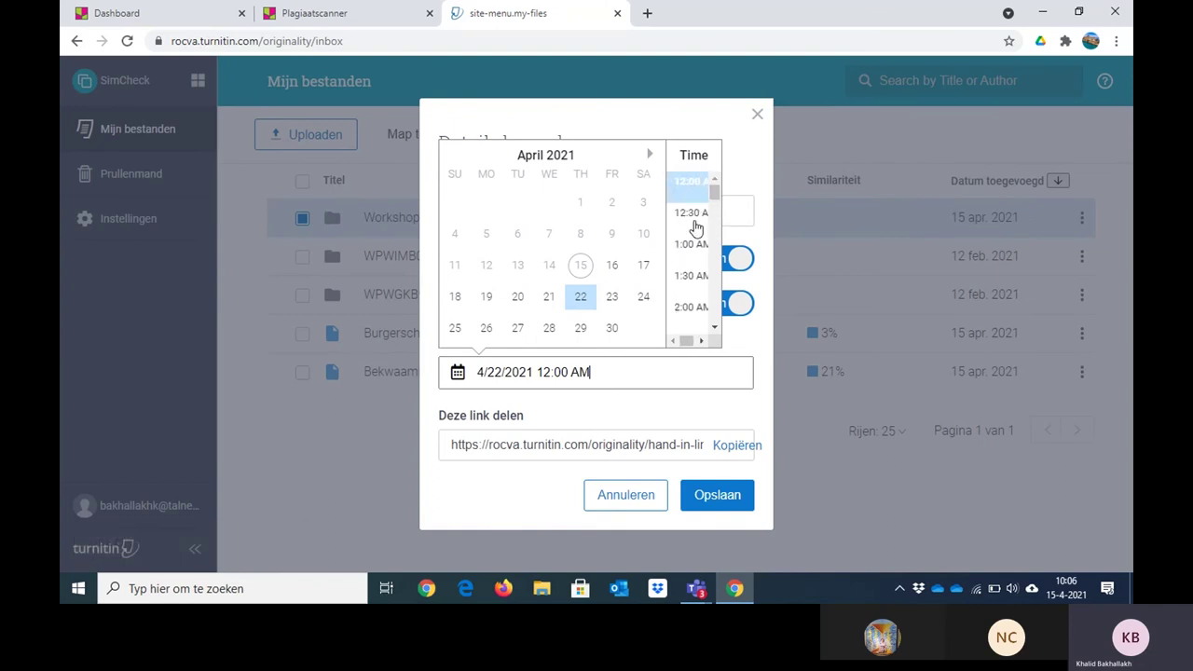
pyautogui.click(694, 215)
pyautogui.click(562, 373)
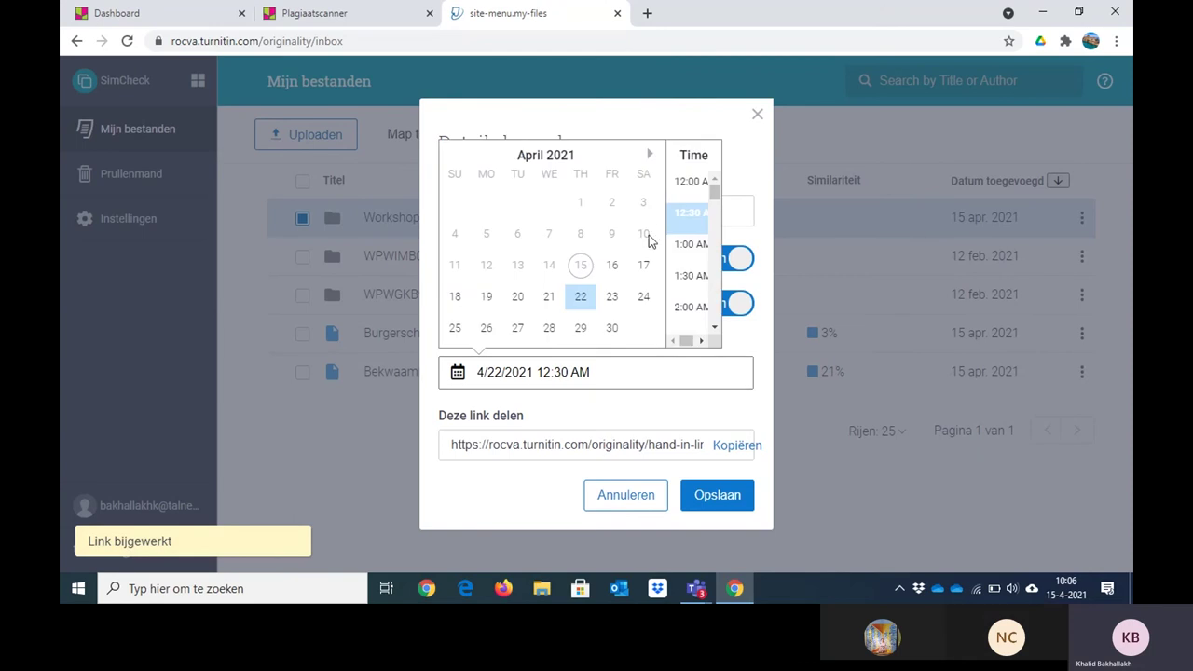
pyautogui.click(690, 183)
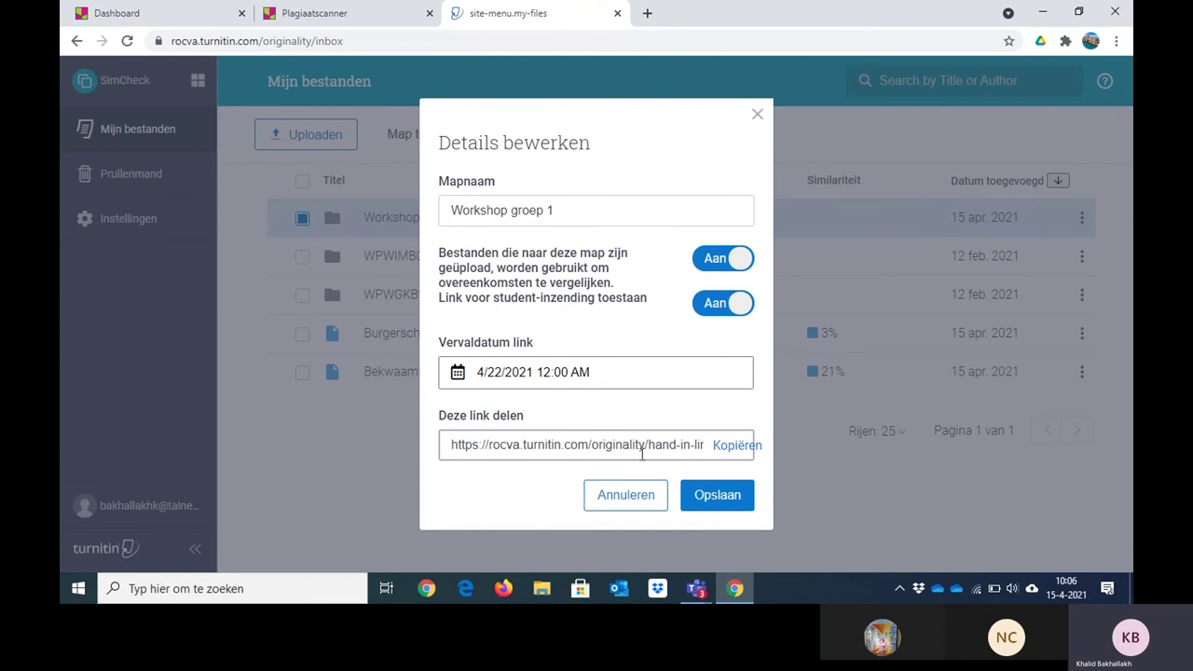
# Step: Copy the student submission link and save the folder settings
pyautogui.click(735, 446)
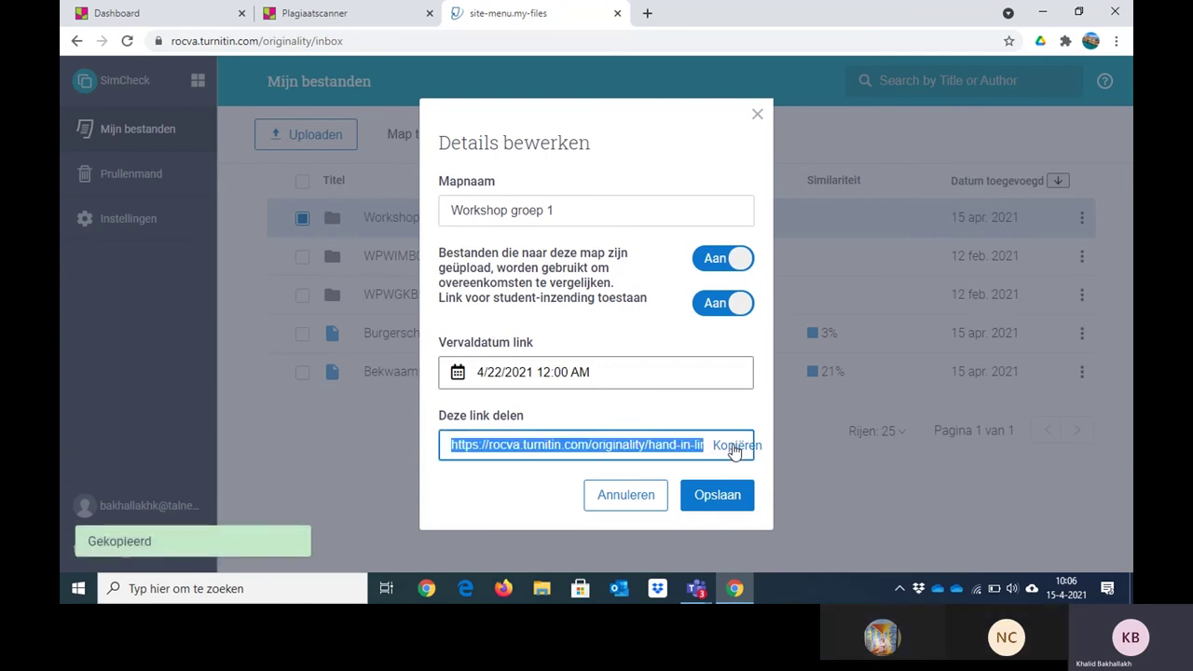
pyautogui.click(726, 500)
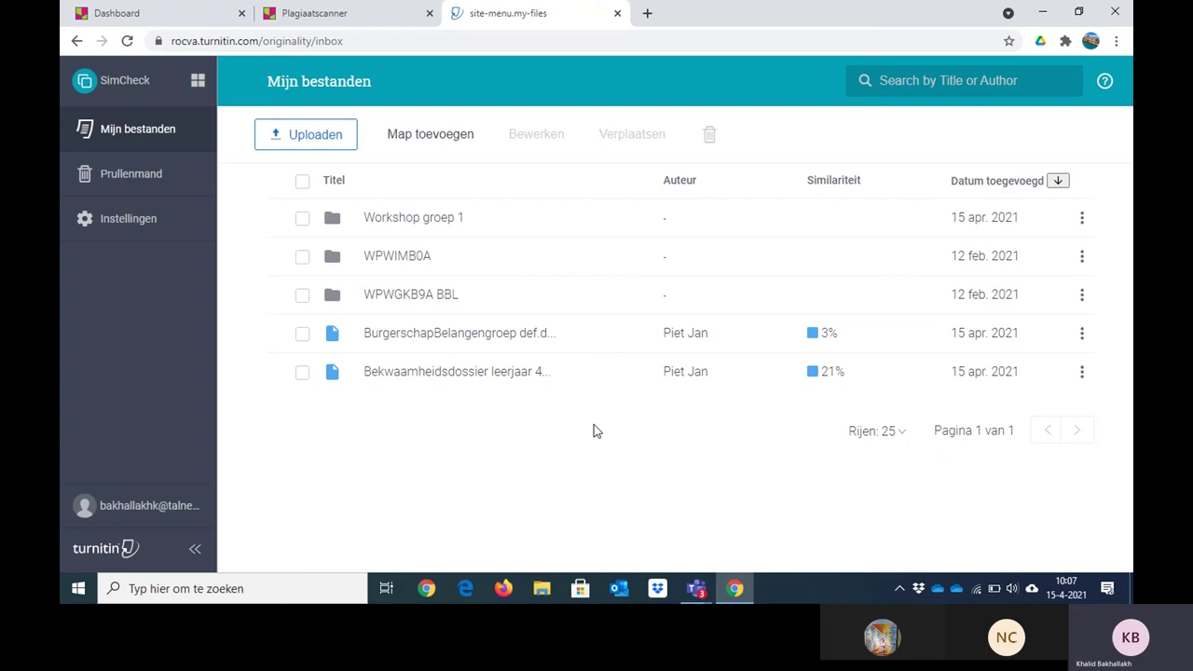
pyautogui.click(698, 591)
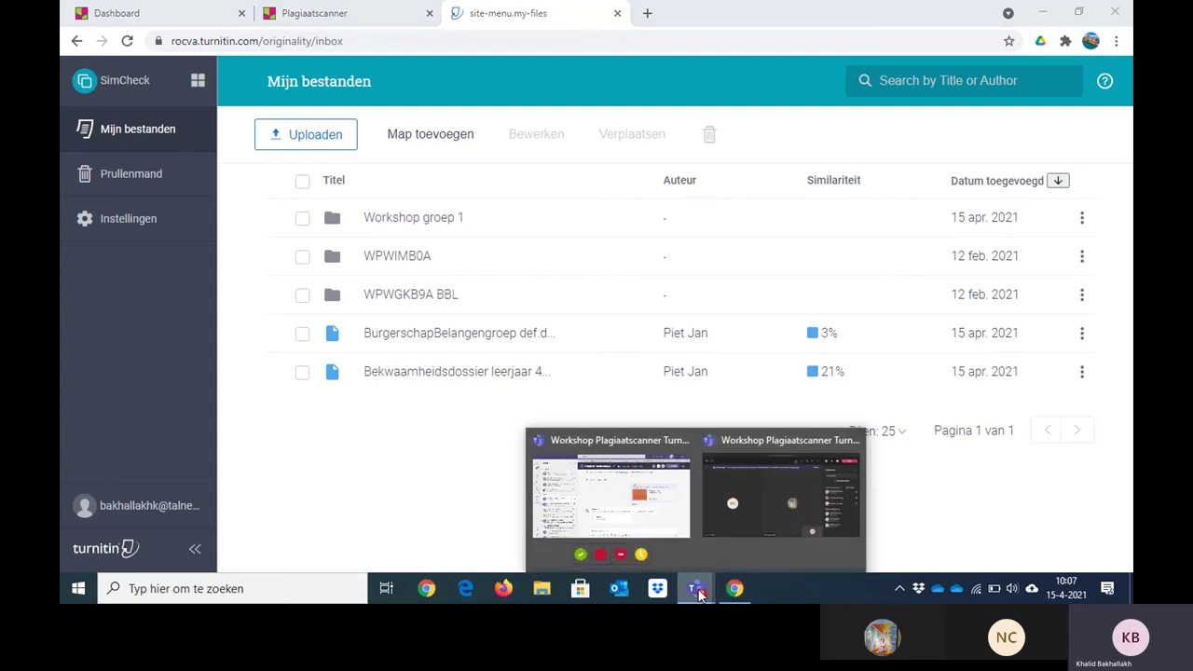
# Step: Post the copied submission link in the Teams meeting chat and open it in the browser
pyautogui.click(785, 469)
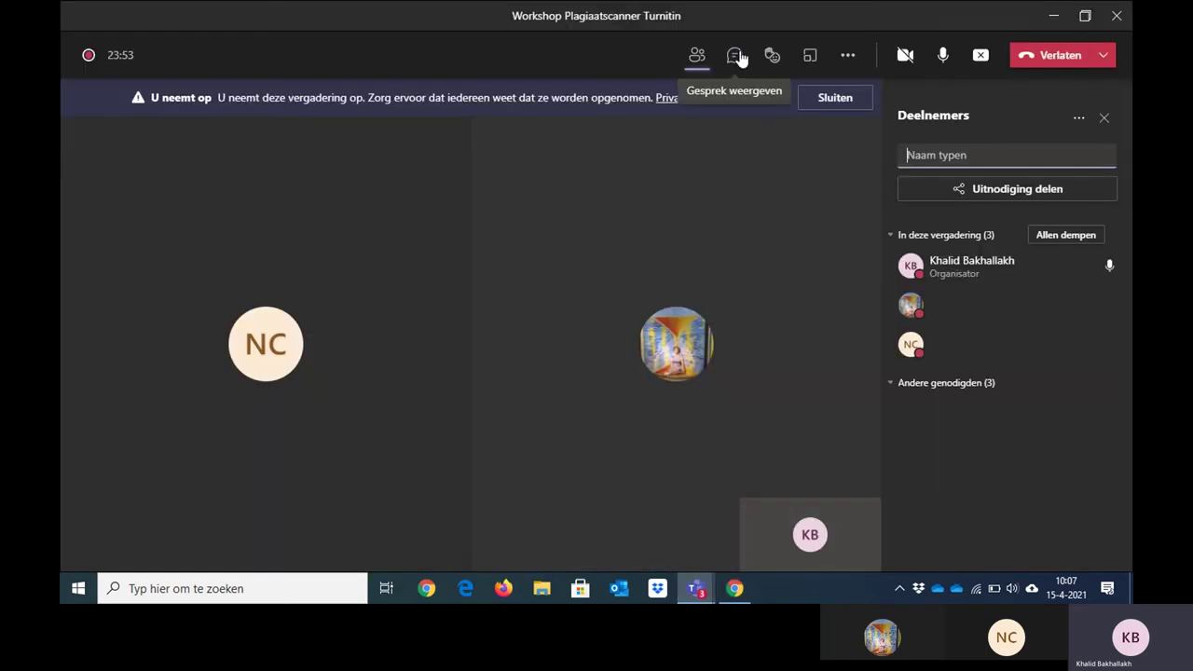
pyautogui.click(737, 58)
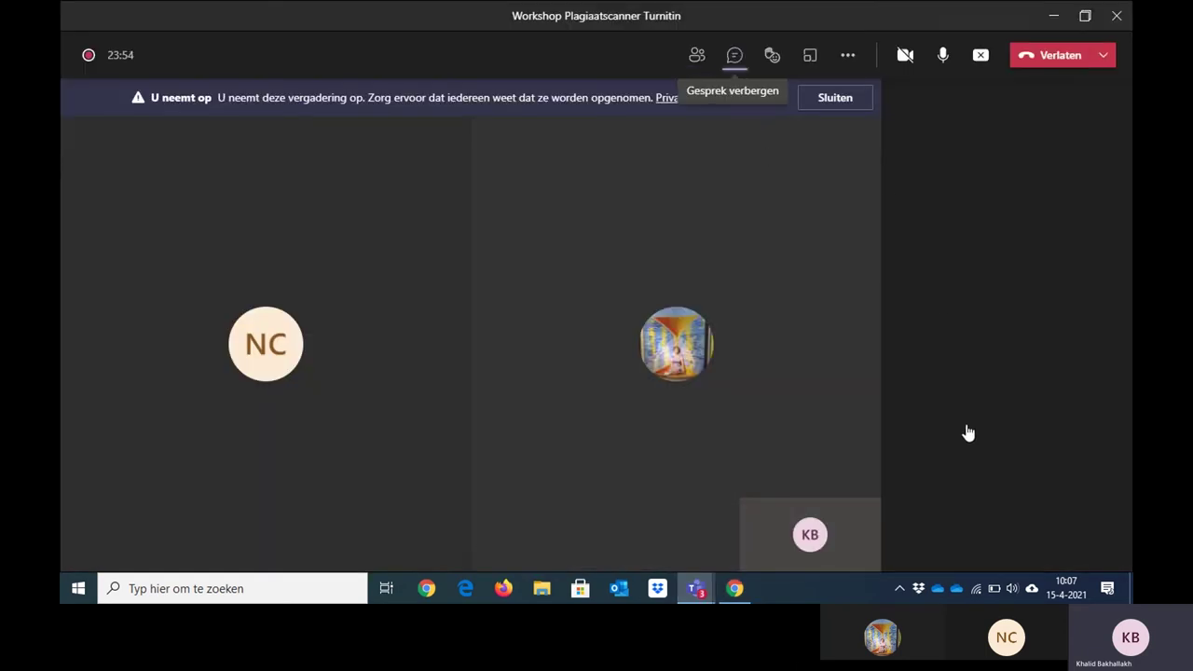
pyautogui.click(946, 523)
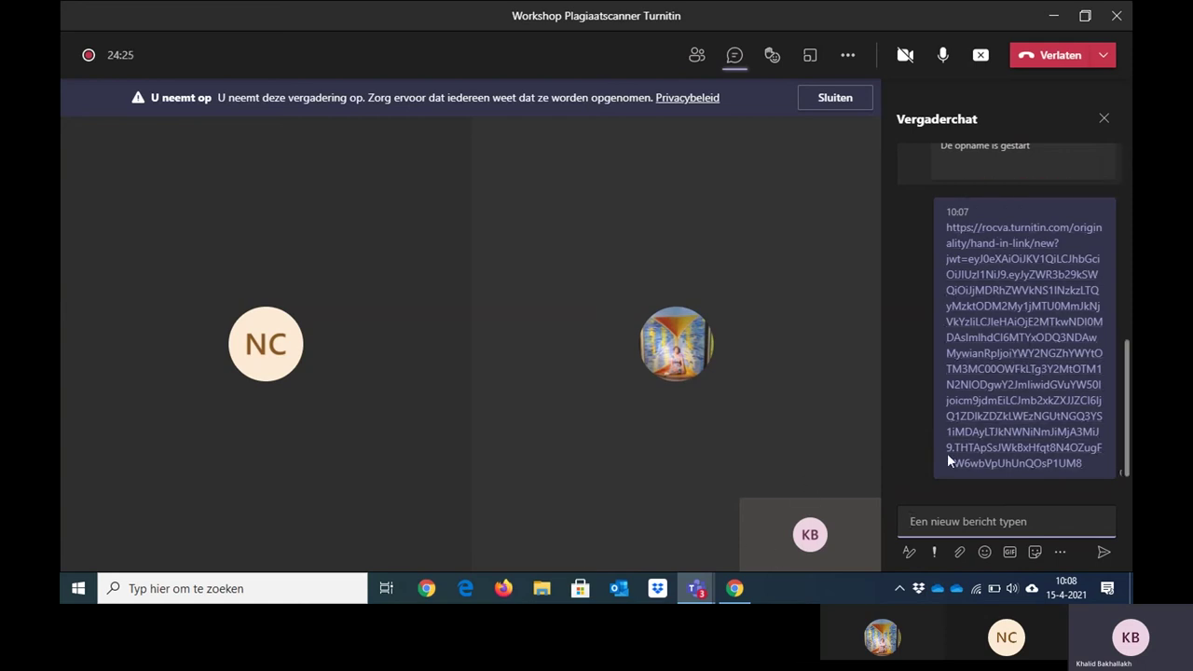
pyautogui.moveTo(736, 593)
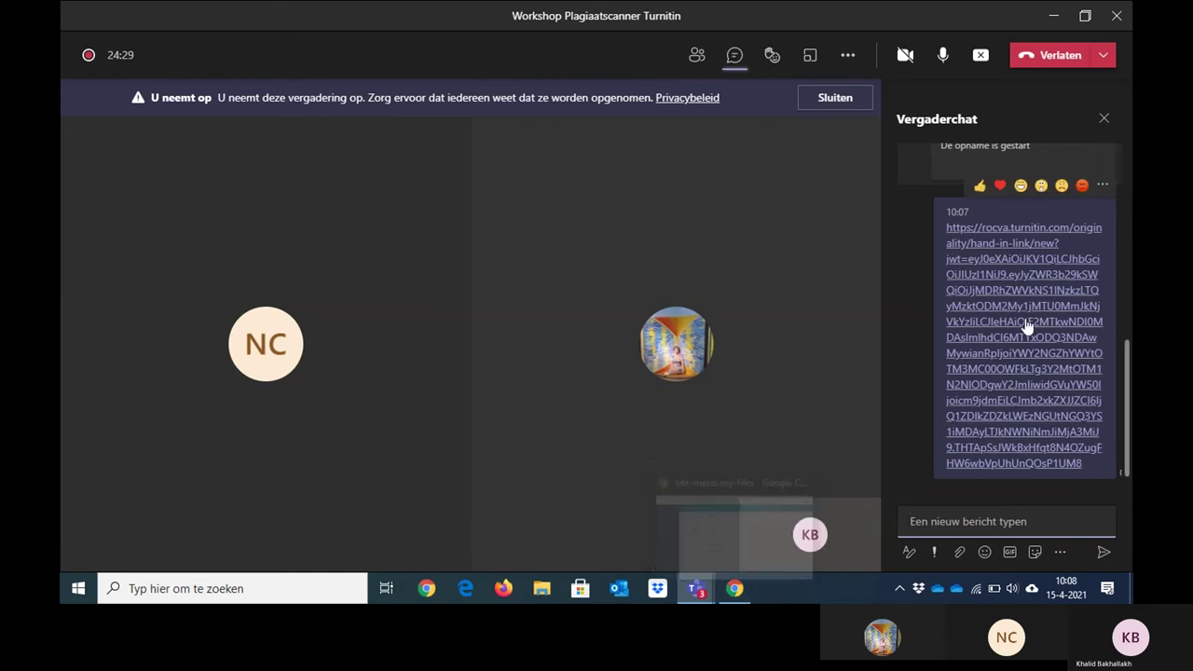
pyautogui.click(919, 393)
# Step: Enter the student's first and last name on the submission form
pyautogui.scroll(-3, 619, 365)
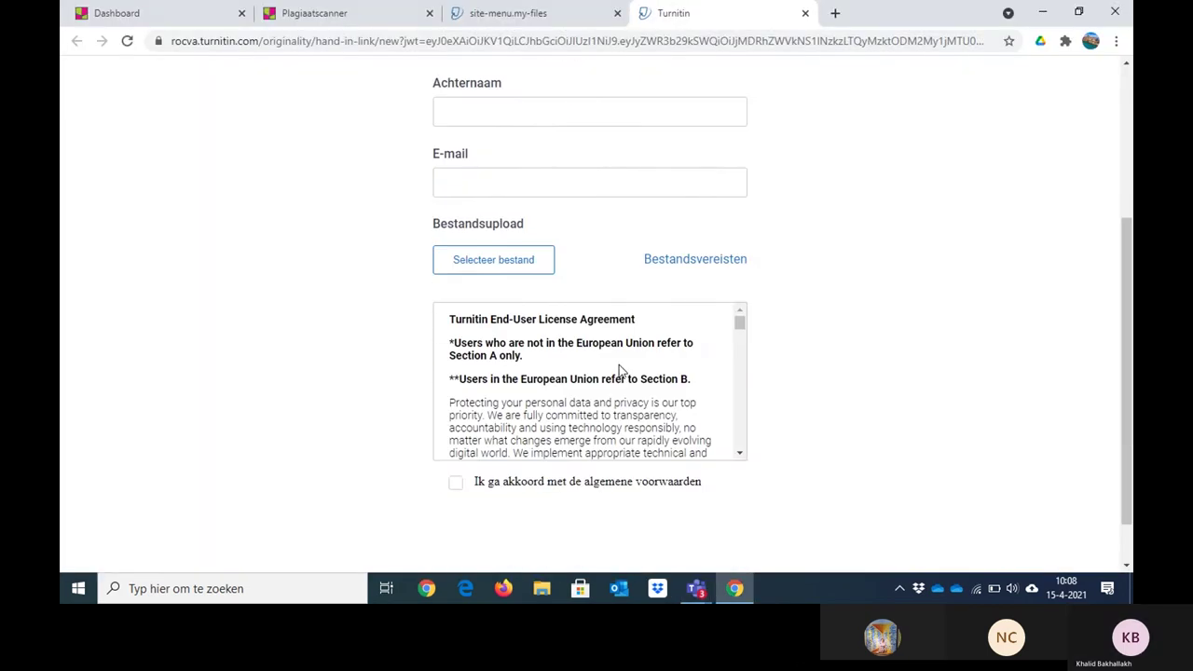
pyautogui.scroll(3, 339, 350)
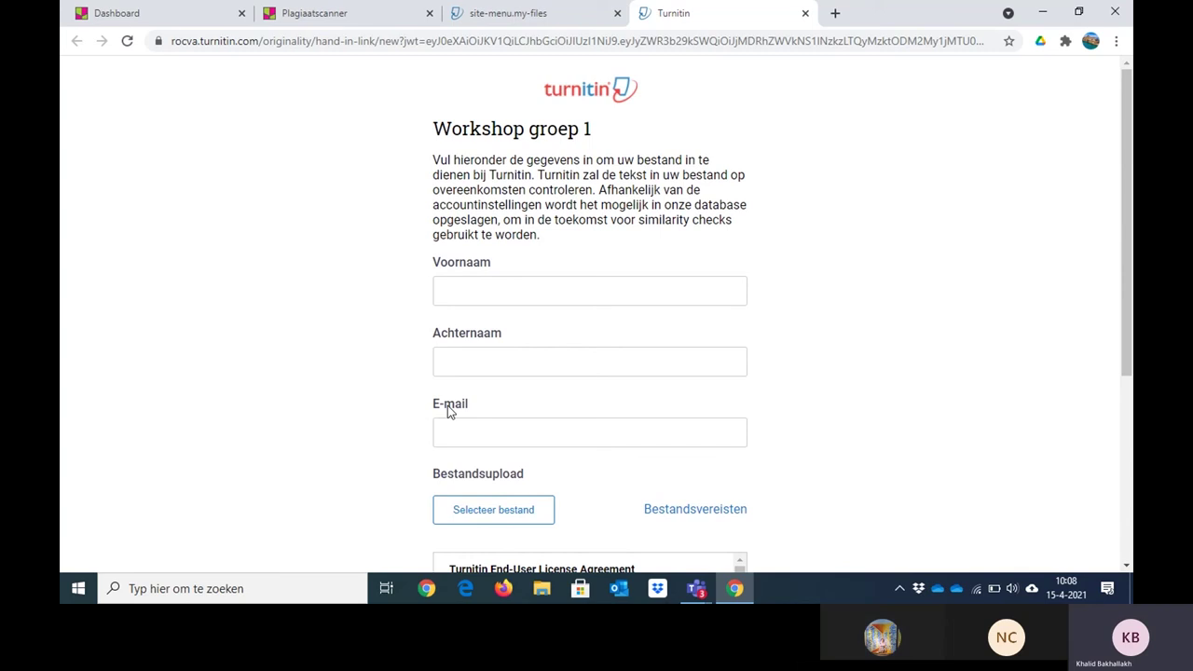
pyautogui.scroll(-1, 379, 406)
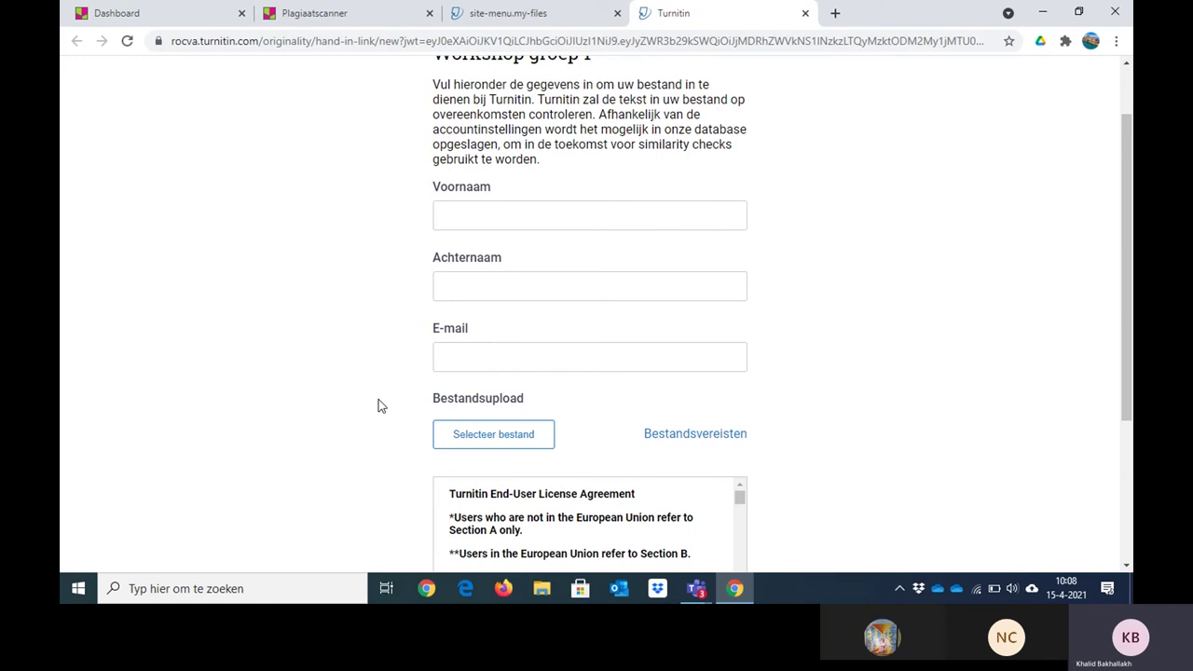
pyautogui.scroll(-1, 379, 406)
pyautogui.scroll(1, 379, 406)
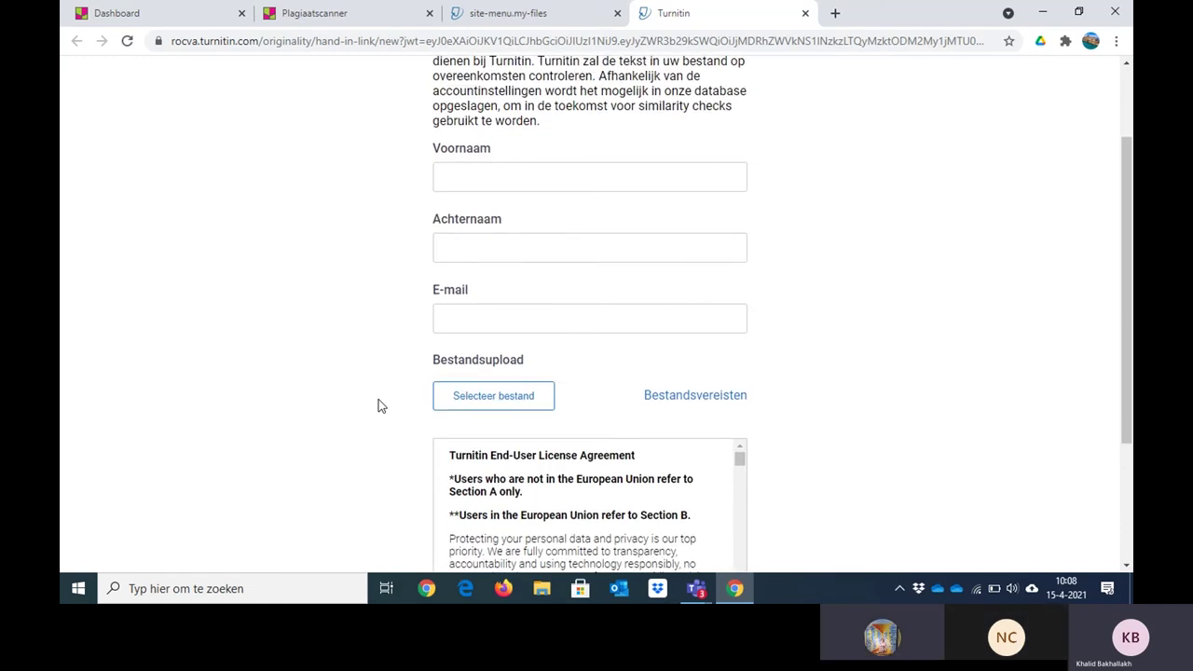
pyautogui.click(536, 195)
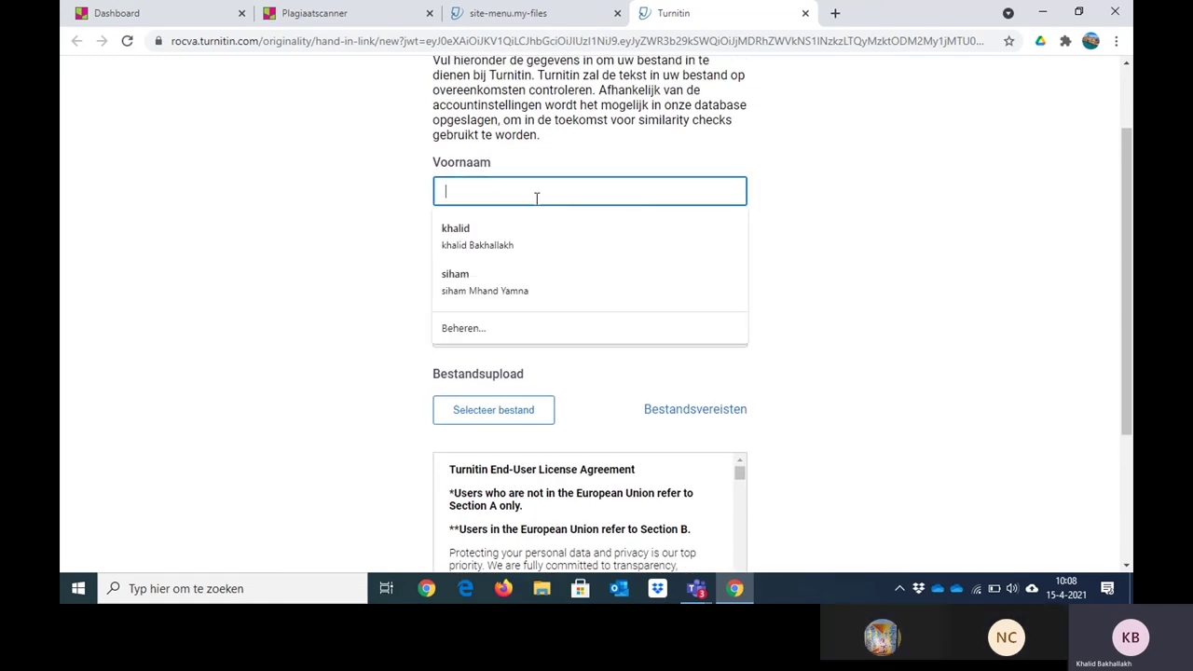
pyautogui.click(825, 237)
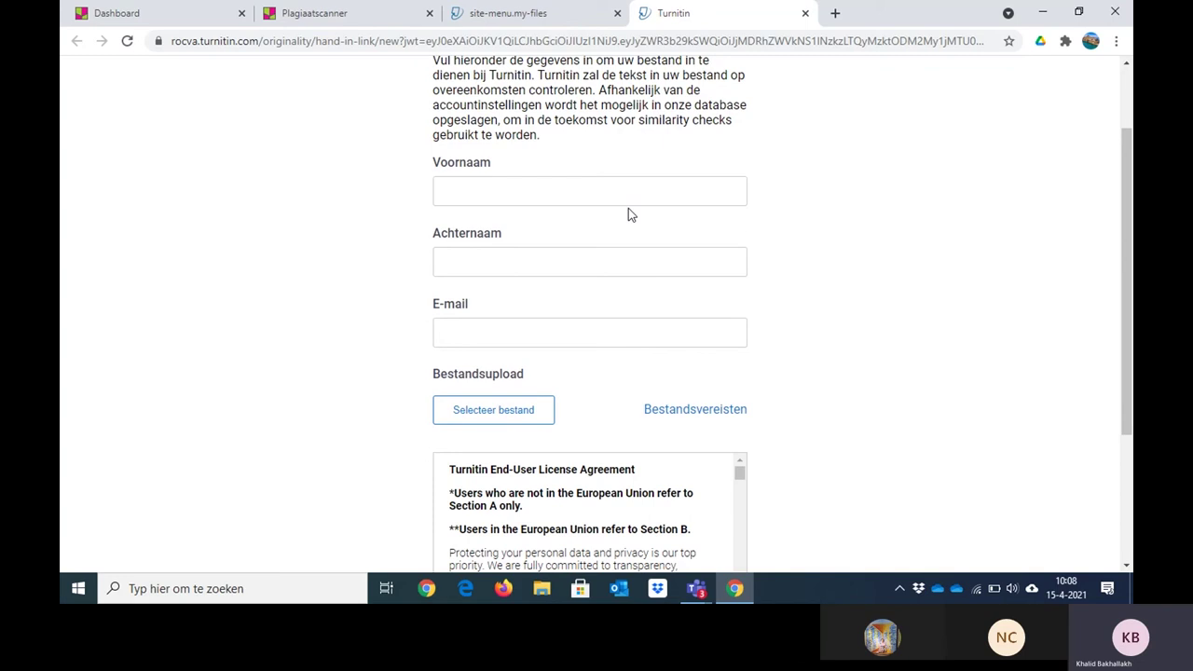
pyautogui.click(583, 190)
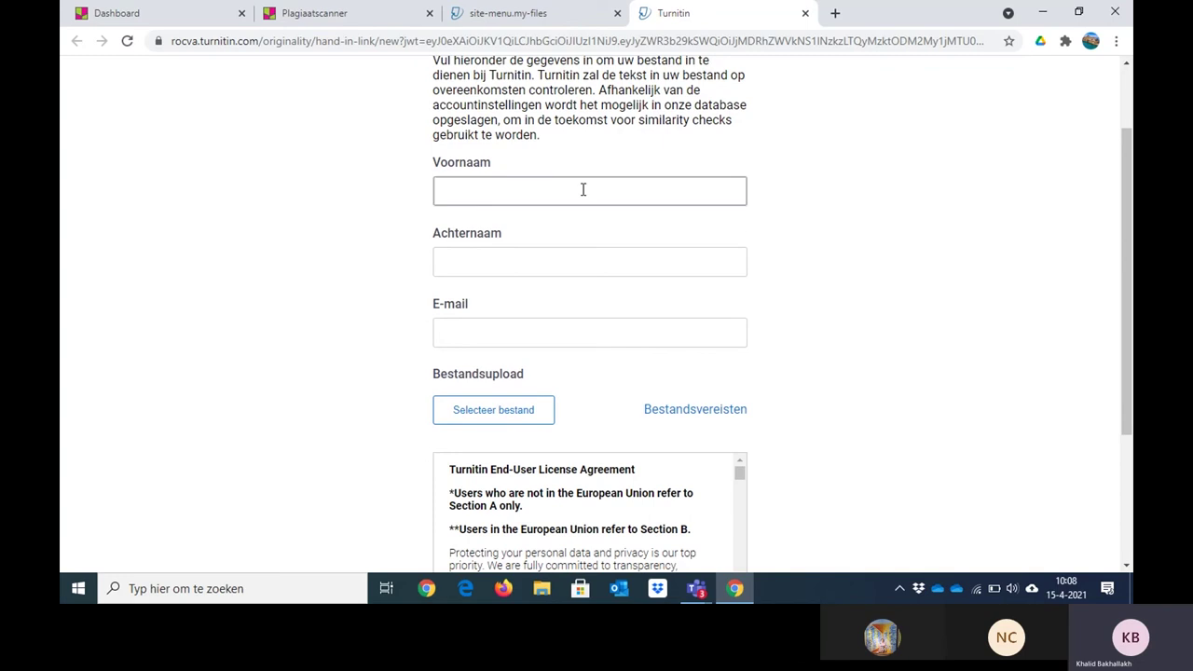
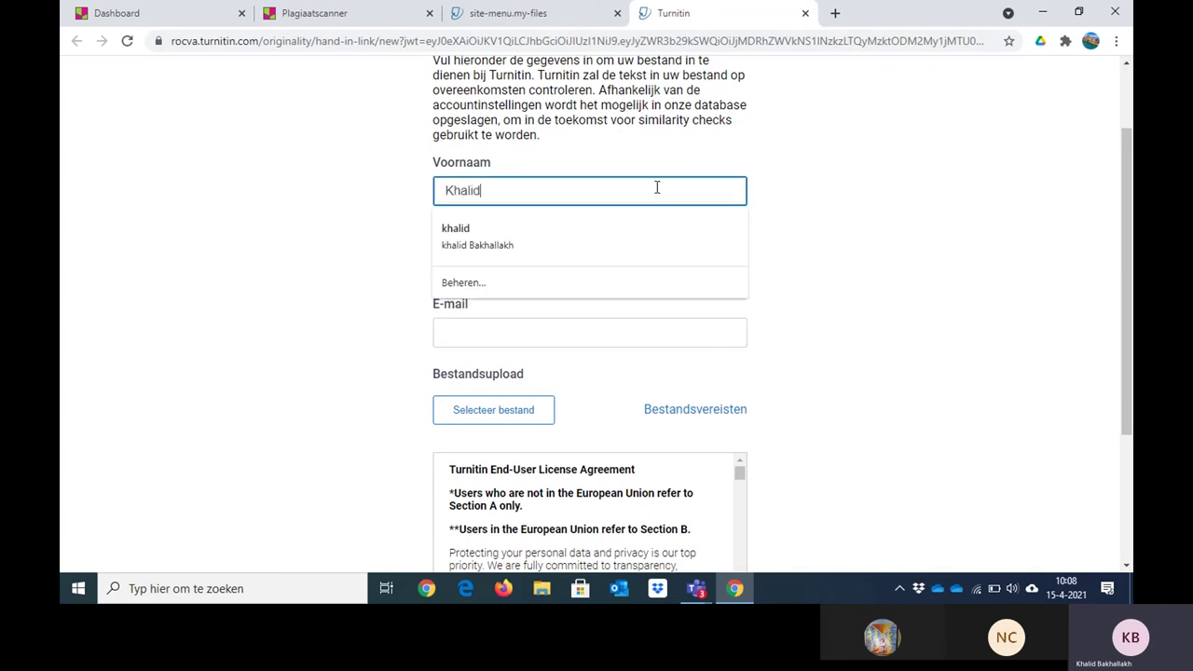
pyautogui.click(885, 229)
pyautogui.click(582, 251)
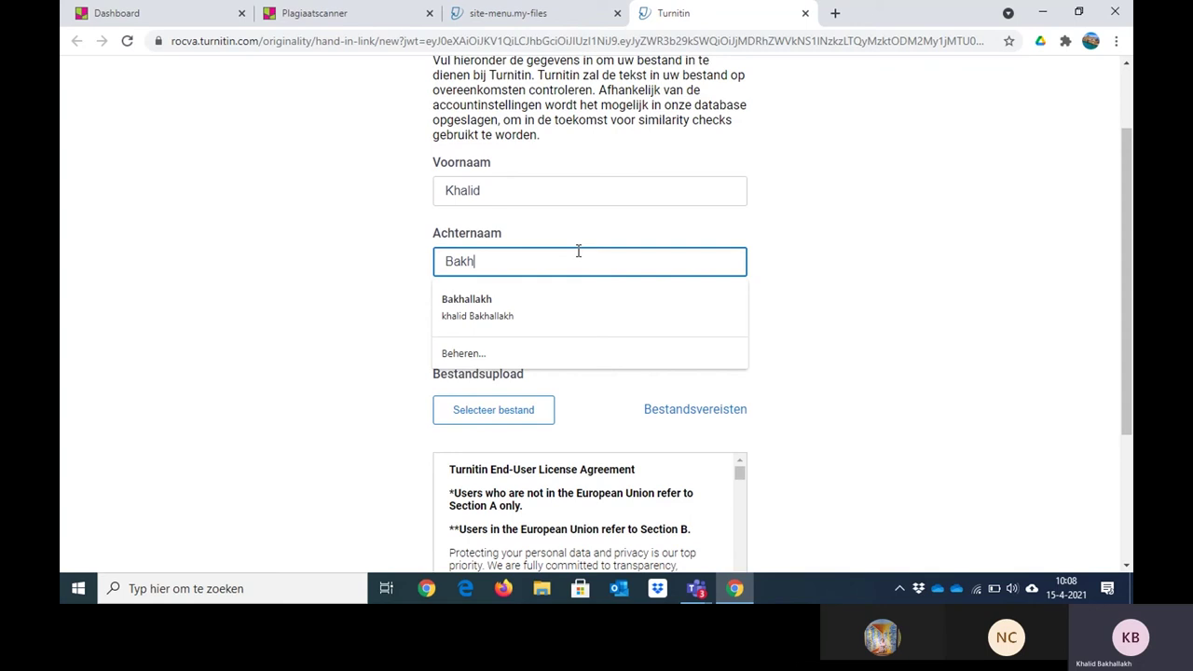
pyautogui.click(832, 314)
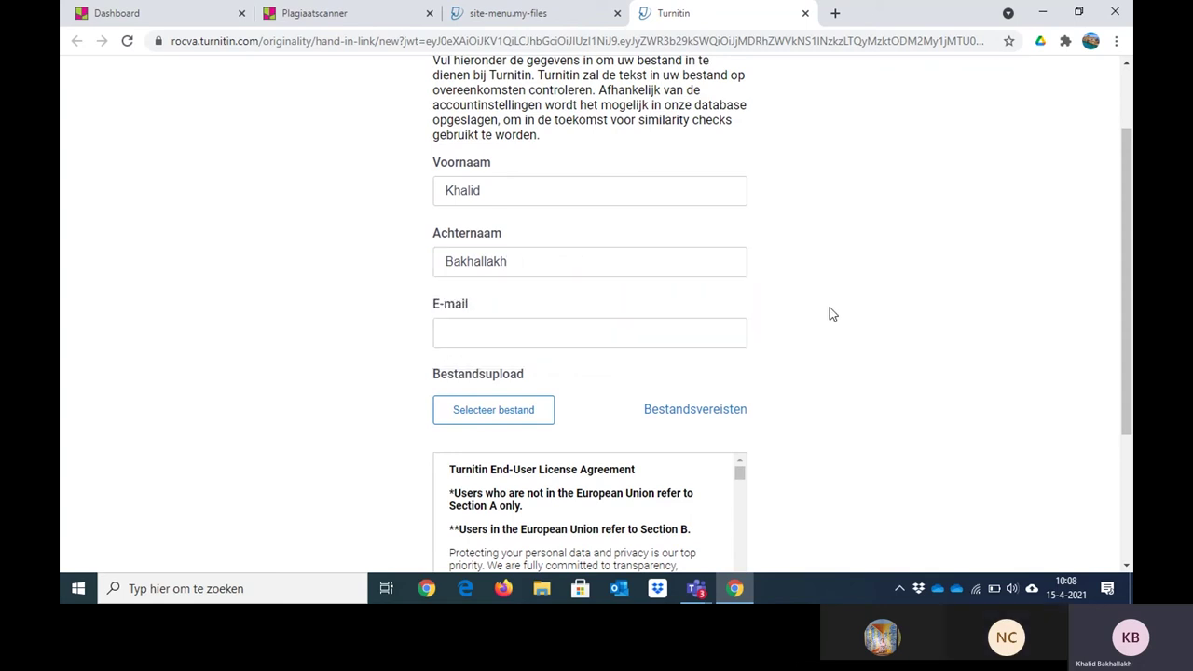
# Step: Fill the E-mail field by accepting the autofill suggestion for the student's address
pyautogui.click(498, 338)
pyautogui.click(473, 333)
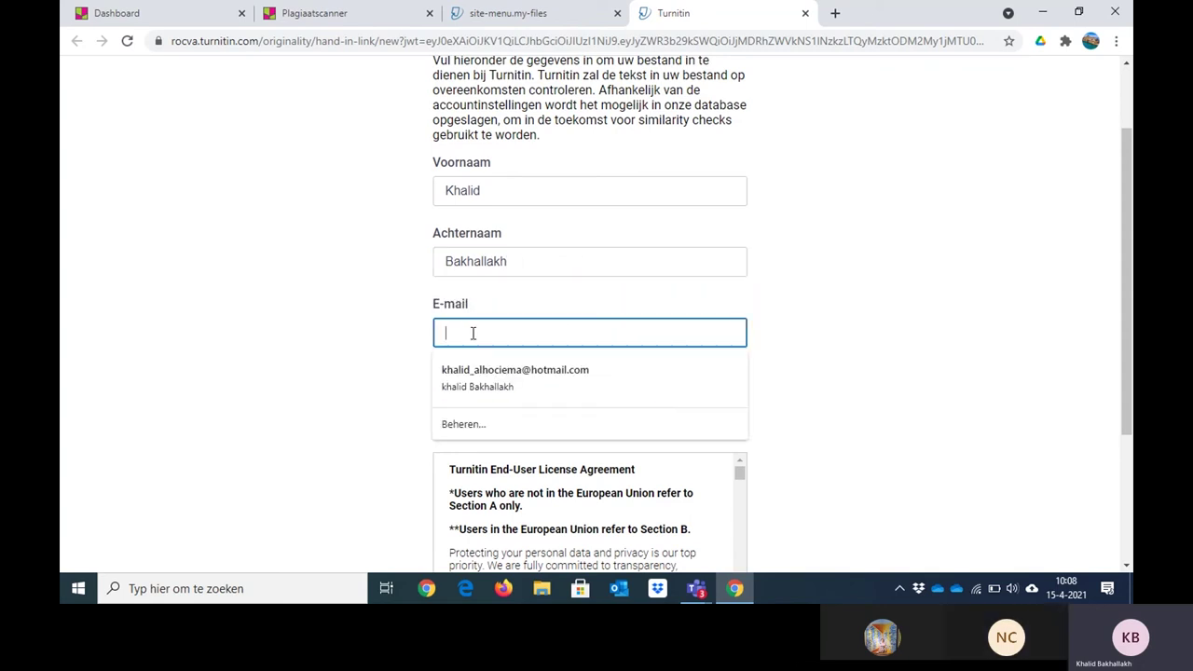
pyautogui.click(354, 355)
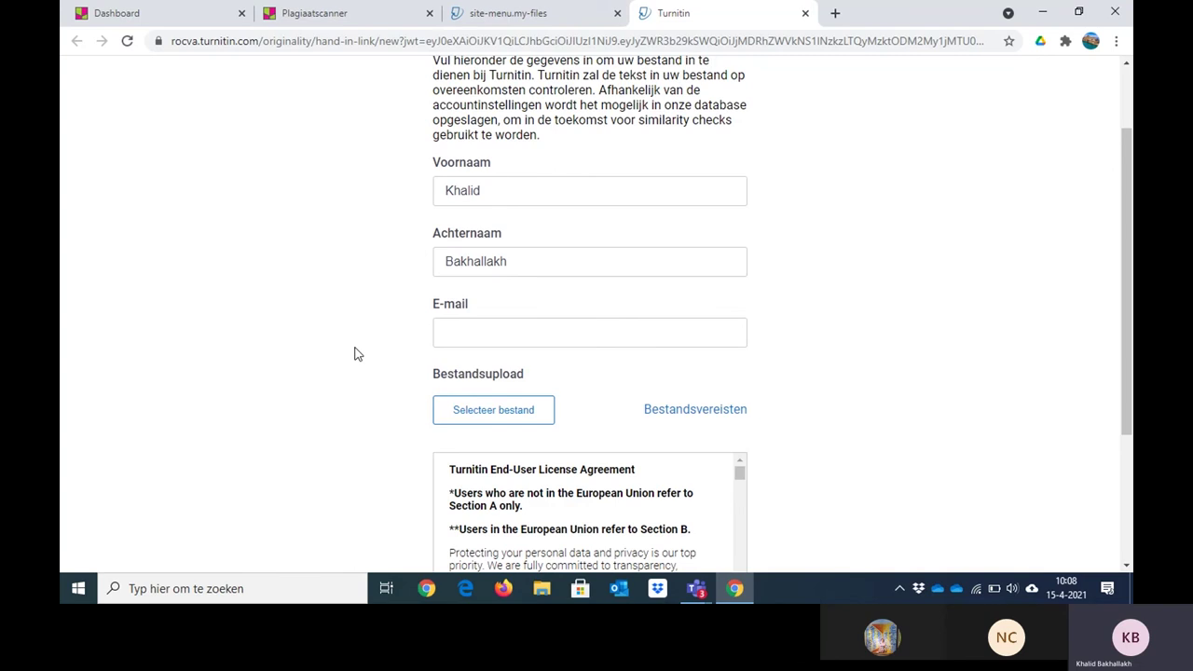
pyautogui.scroll(-3, 355, 354)
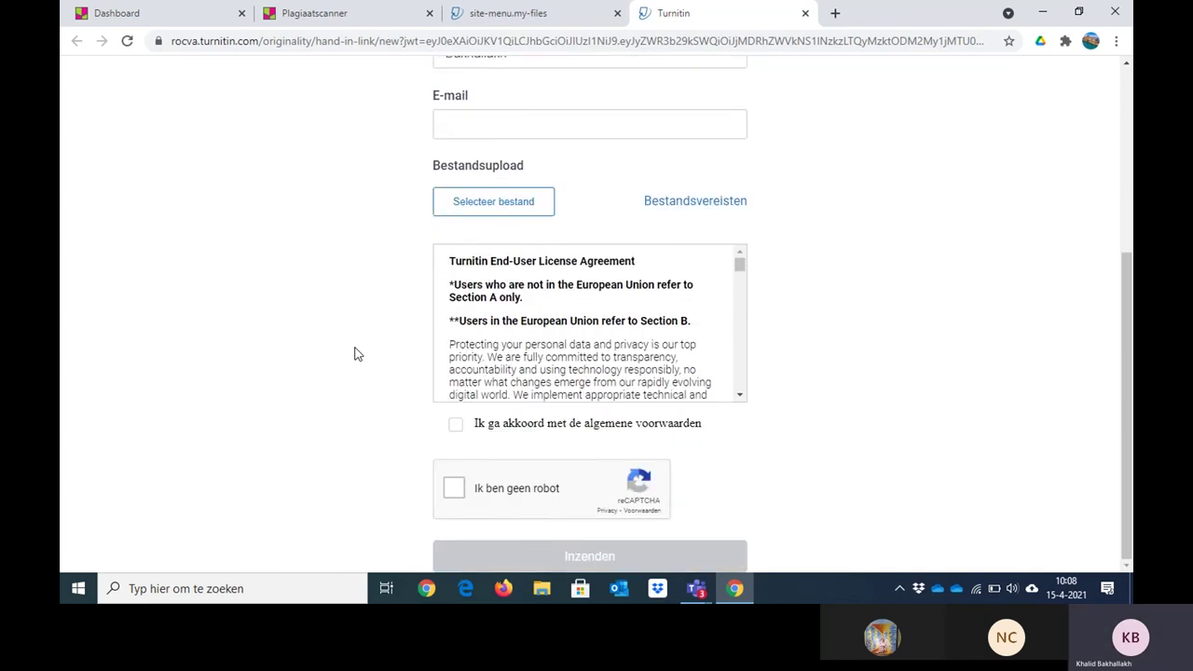
pyautogui.scroll(2, 354, 355)
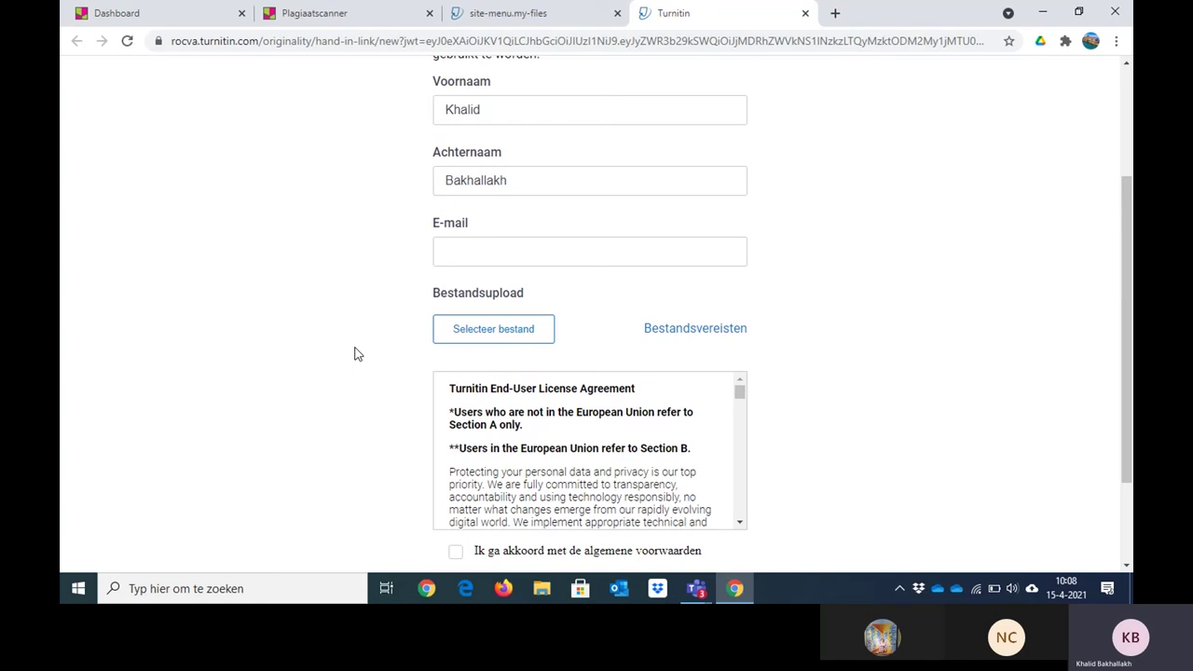
pyautogui.click(549, 262)
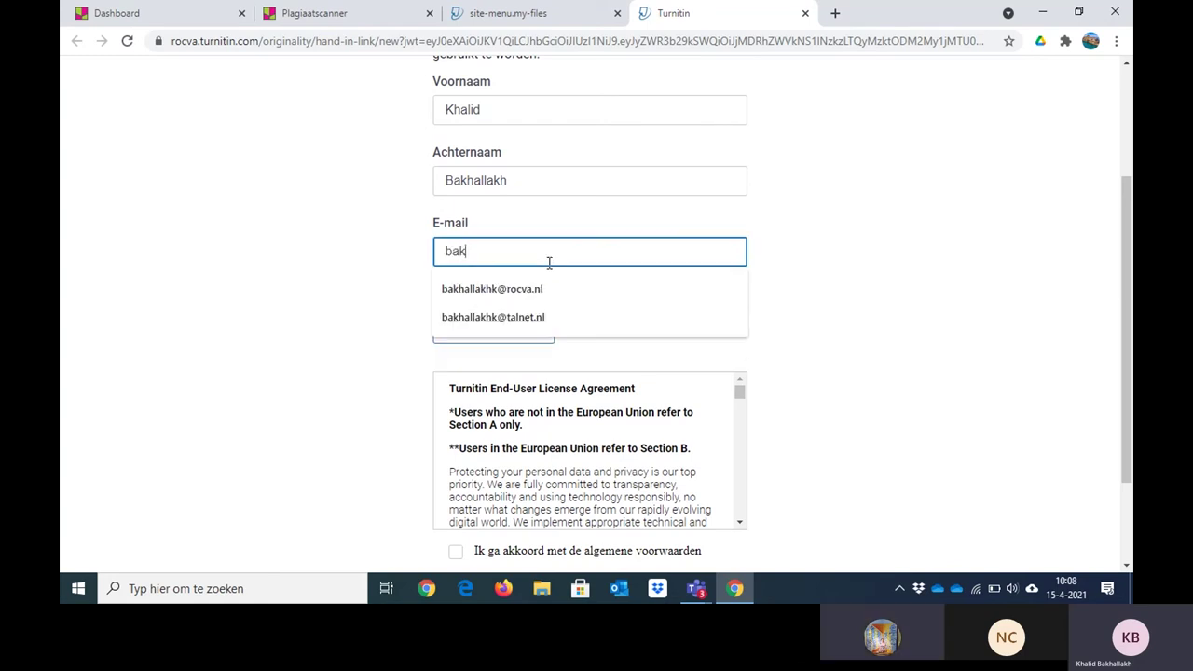
pyautogui.click(568, 288)
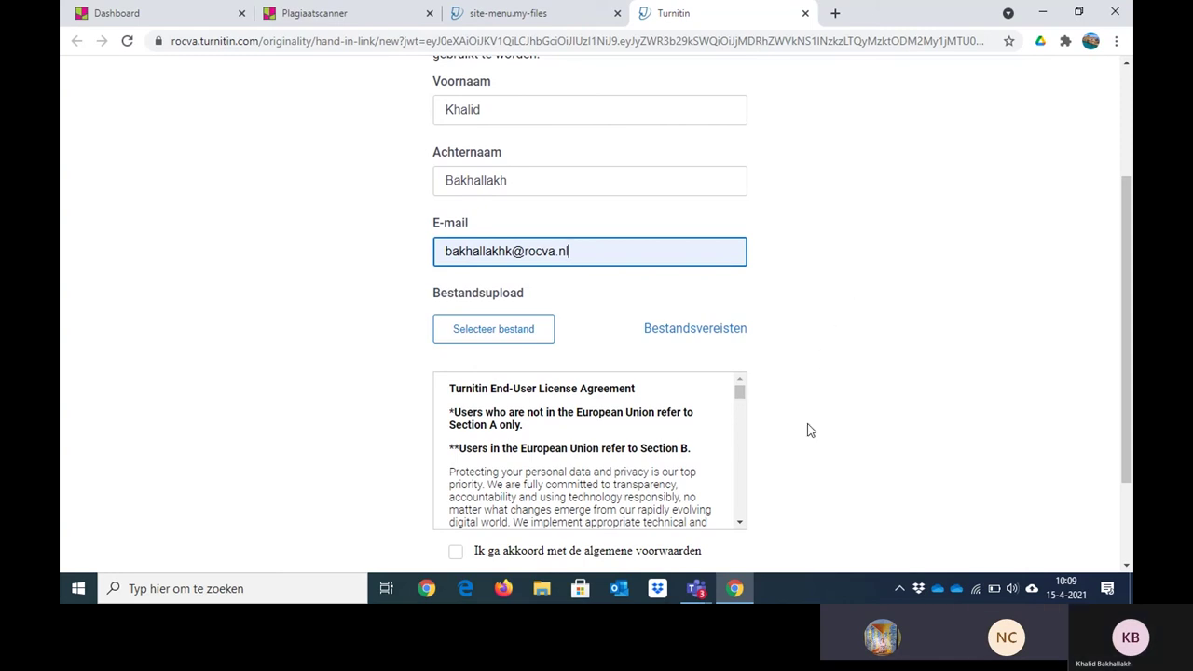
pyautogui.scroll(-2, 810, 430)
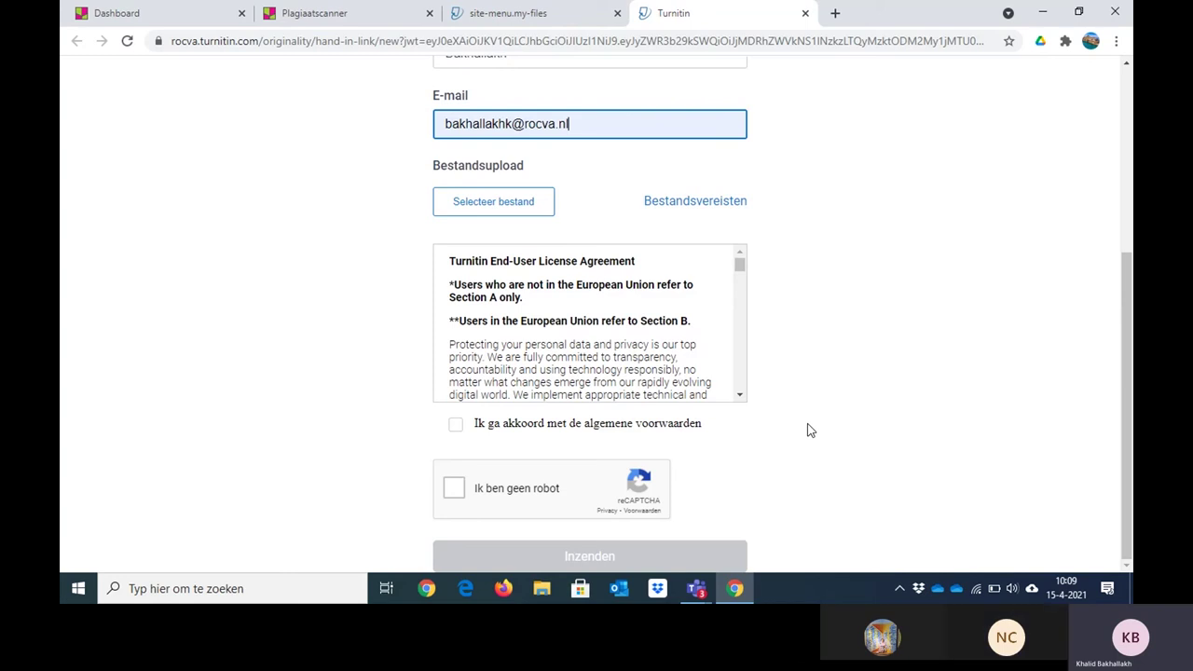
pyautogui.scroll(2, 794, 330)
pyautogui.scroll(-2, 794, 330)
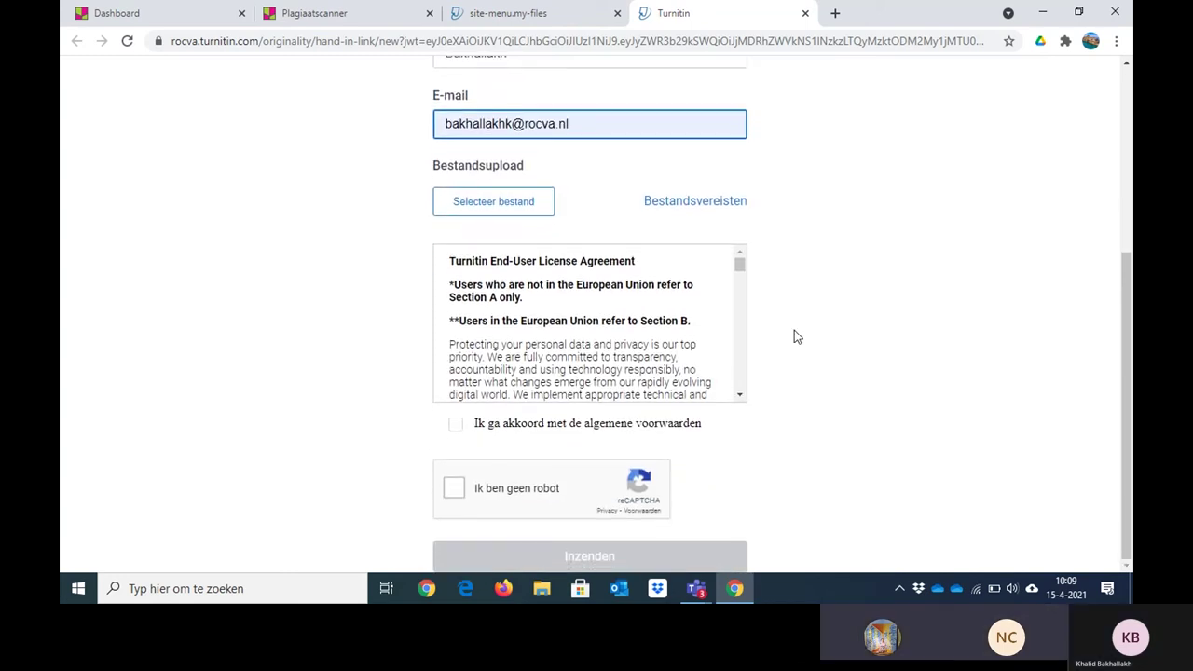
pyautogui.scroll(1, 781, 373)
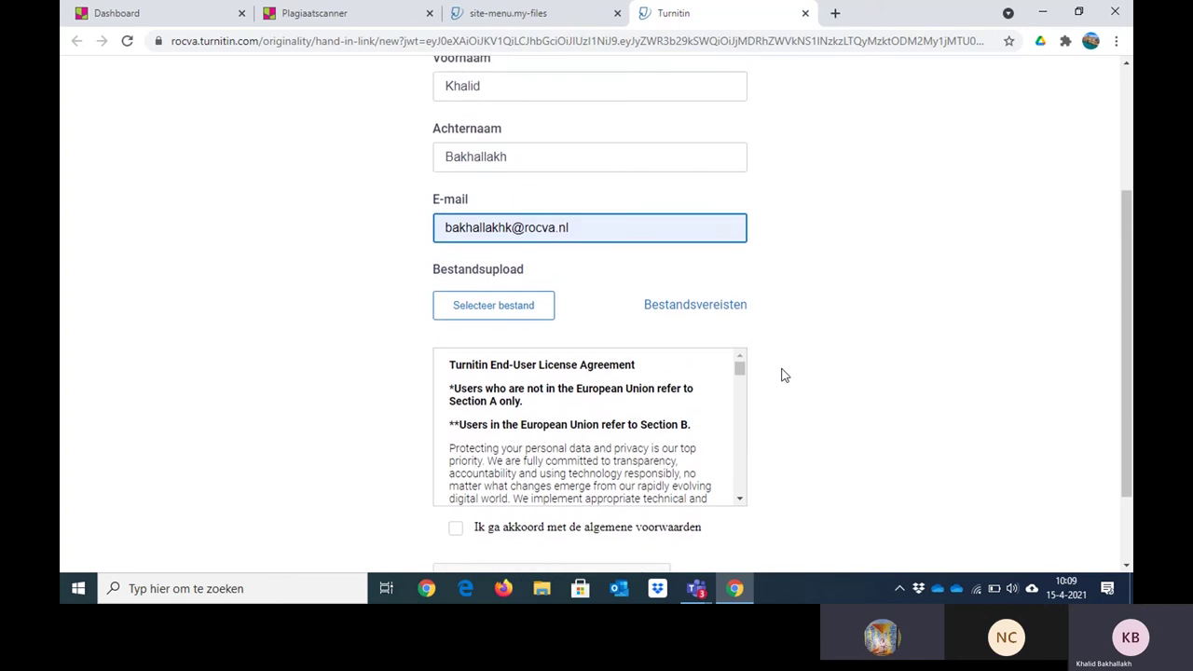
pyautogui.scroll(-1, 782, 375)
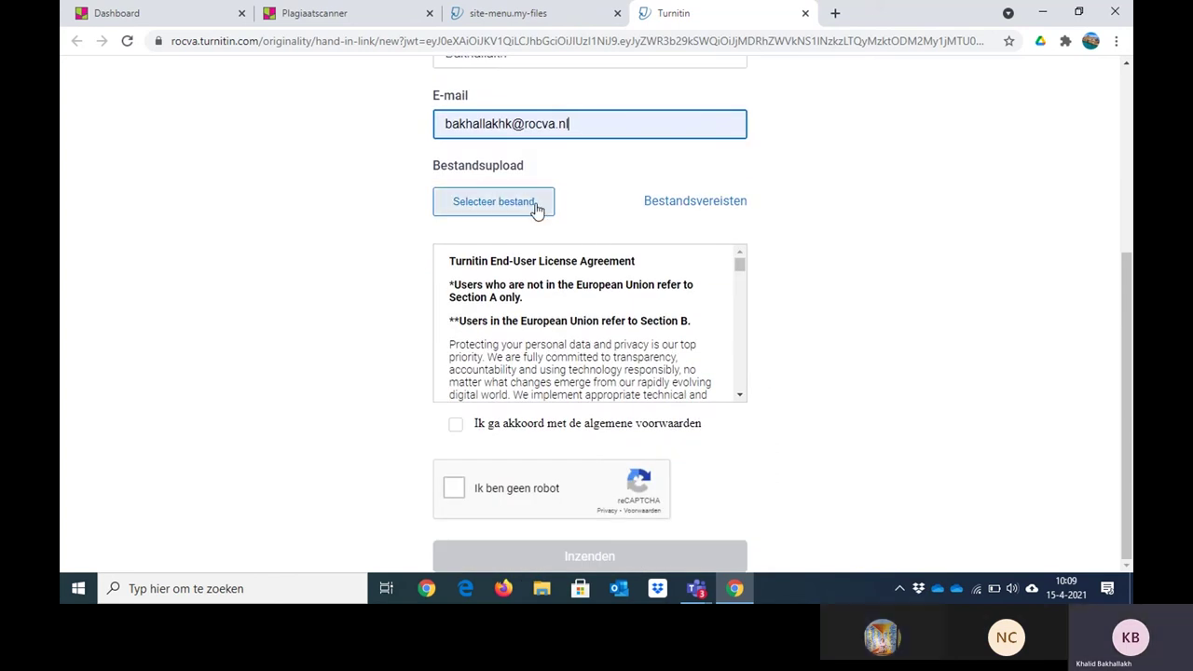
# Step: Attach BurgerschapBelangengroep def, accept the terms and reCAPTCHA, submit it and confirm with OK
pyautogui.click(537, 214)
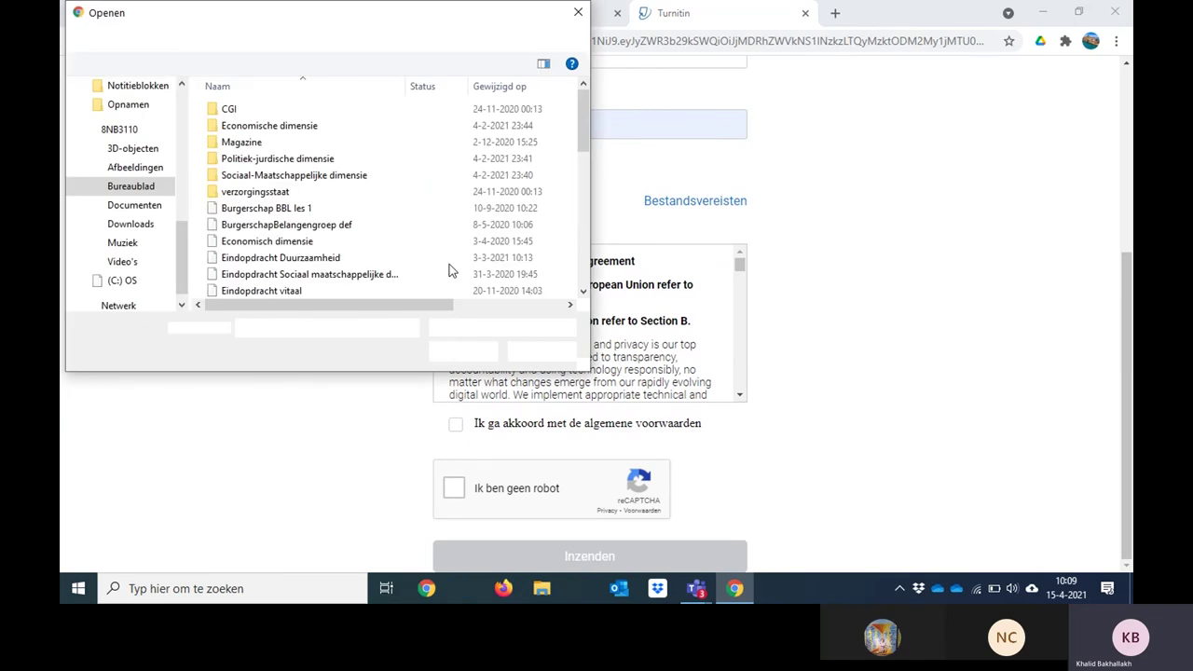
pyautogui.click(313, 227)
pyautogui.click(460, 352)
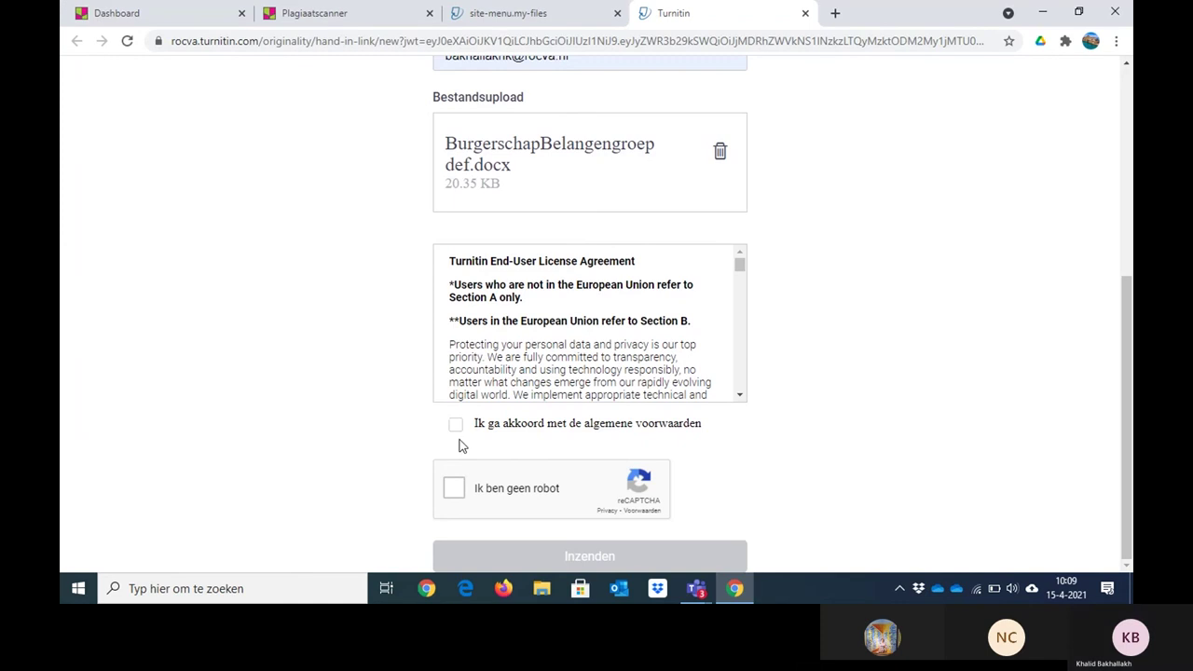
pyautogui.click(462, 426)
pyautogui.click(458, 490)
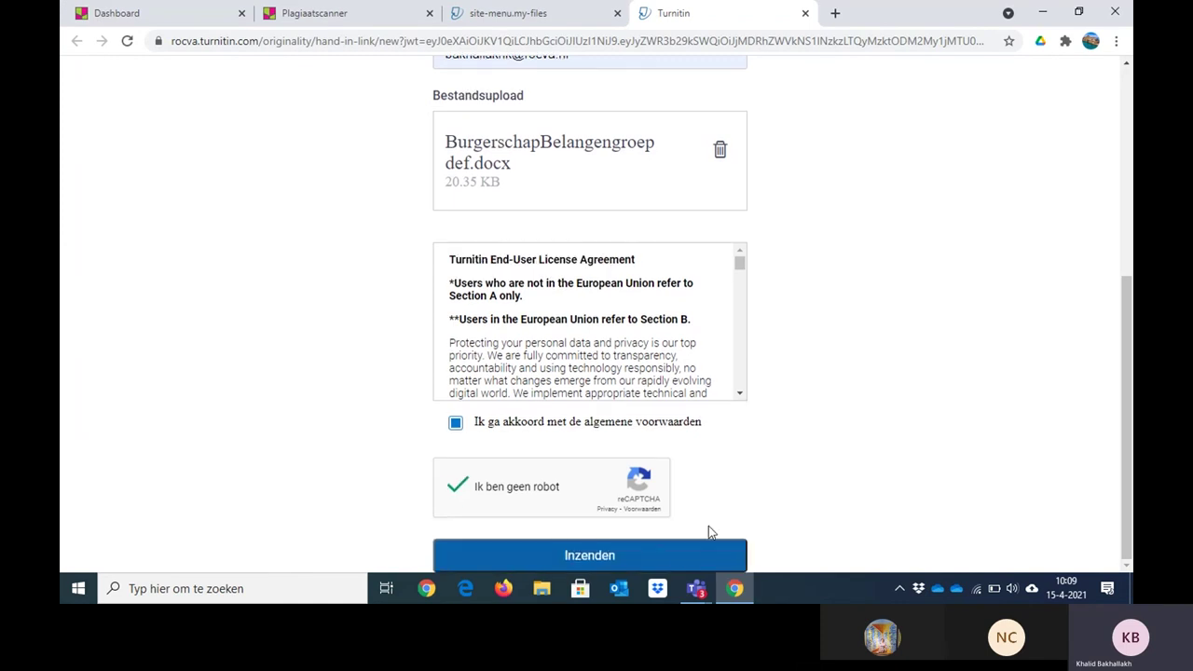
pyautogui.click(680, 552)
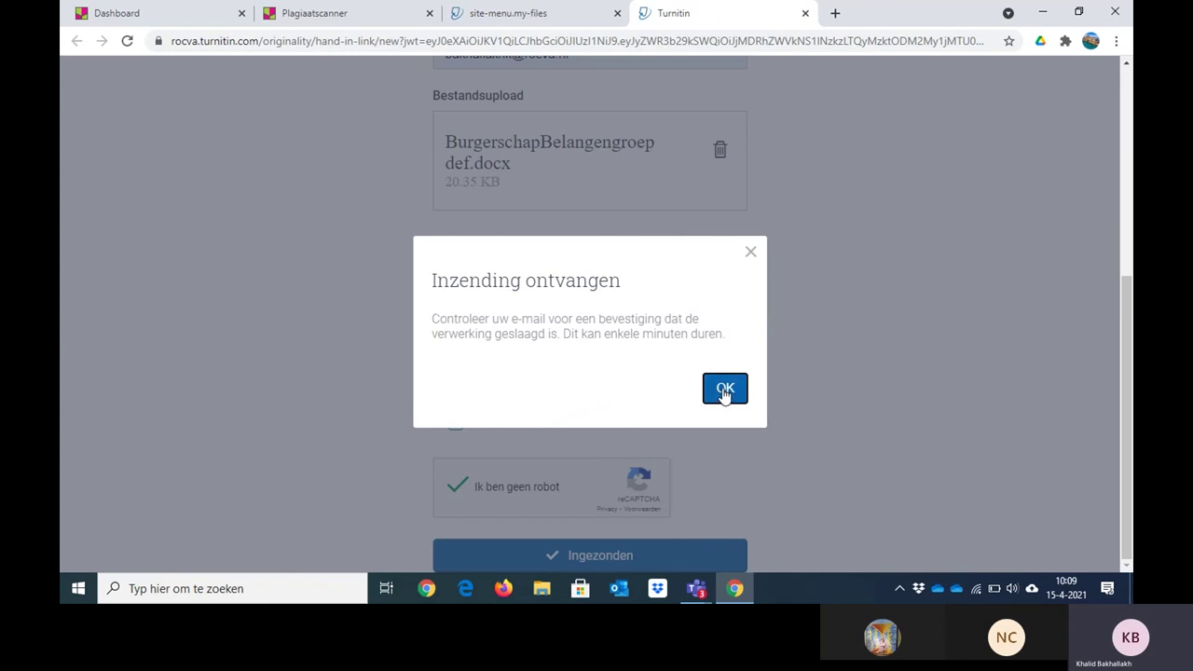
pyautogui.click(725, 389)
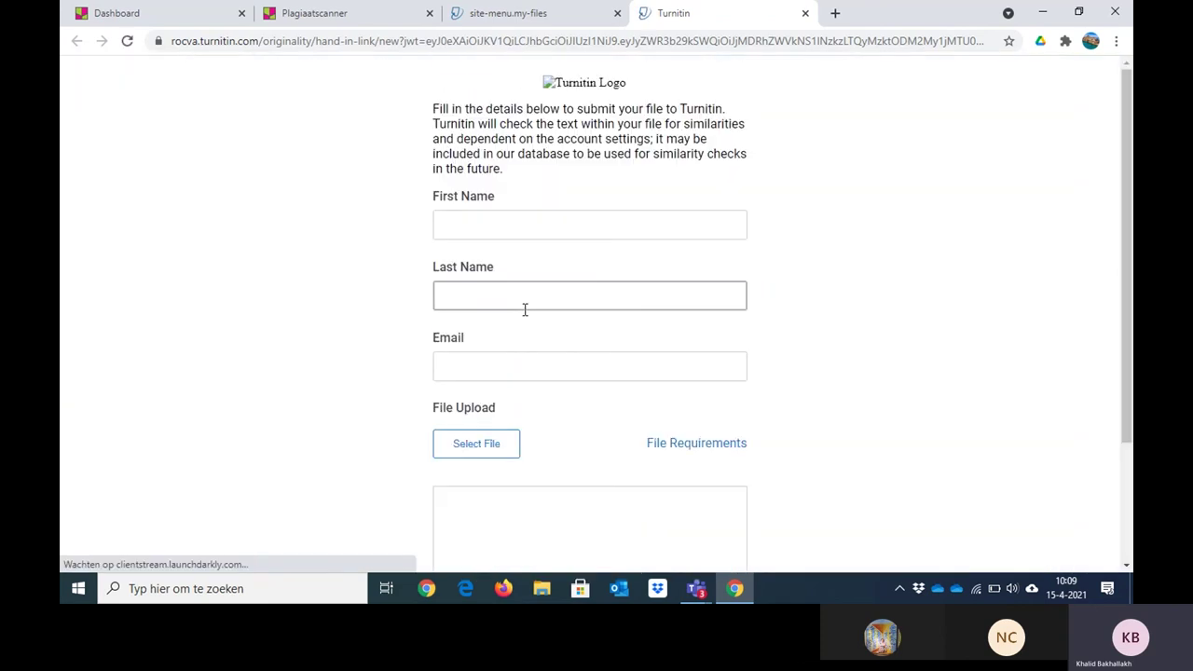
# Step: Return to the My Files tab and open the Workshop groep 1 folder
pyautogui.click(518, 11)
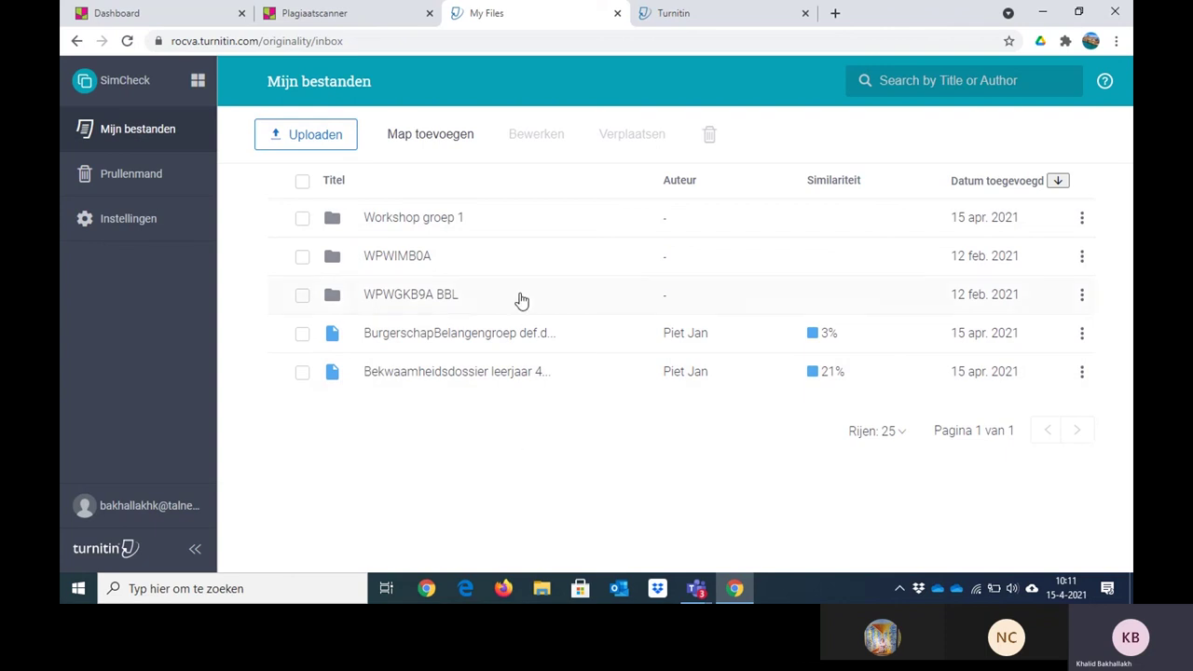
pyautogui.click(478, 226)
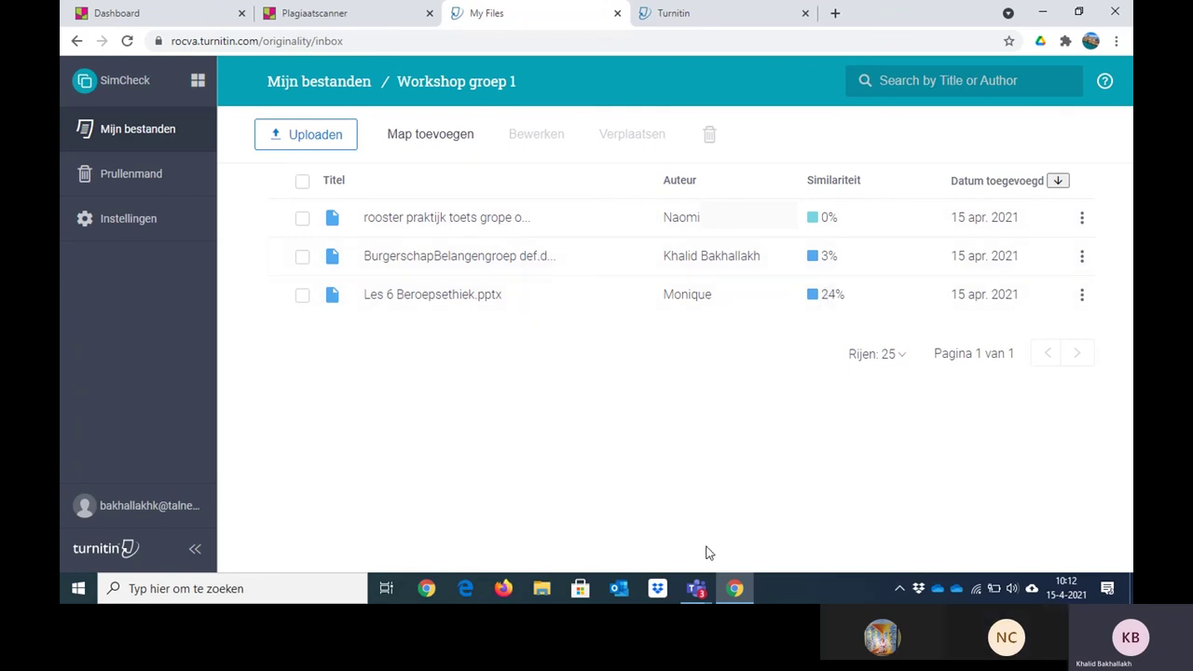
pyautogui.moveTo(701, 592)
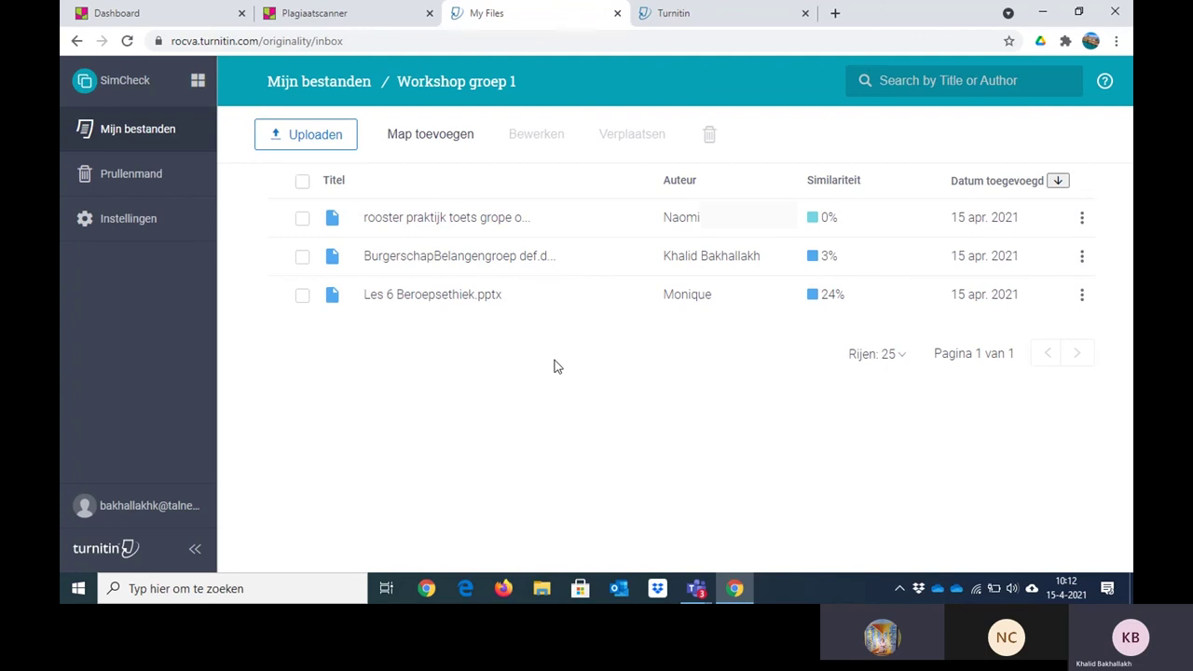
# Step: Open Les 6 Beroepsethiek.pptx in the similarity viewer and scroll through its slides
pyautogui.click(527, 299)
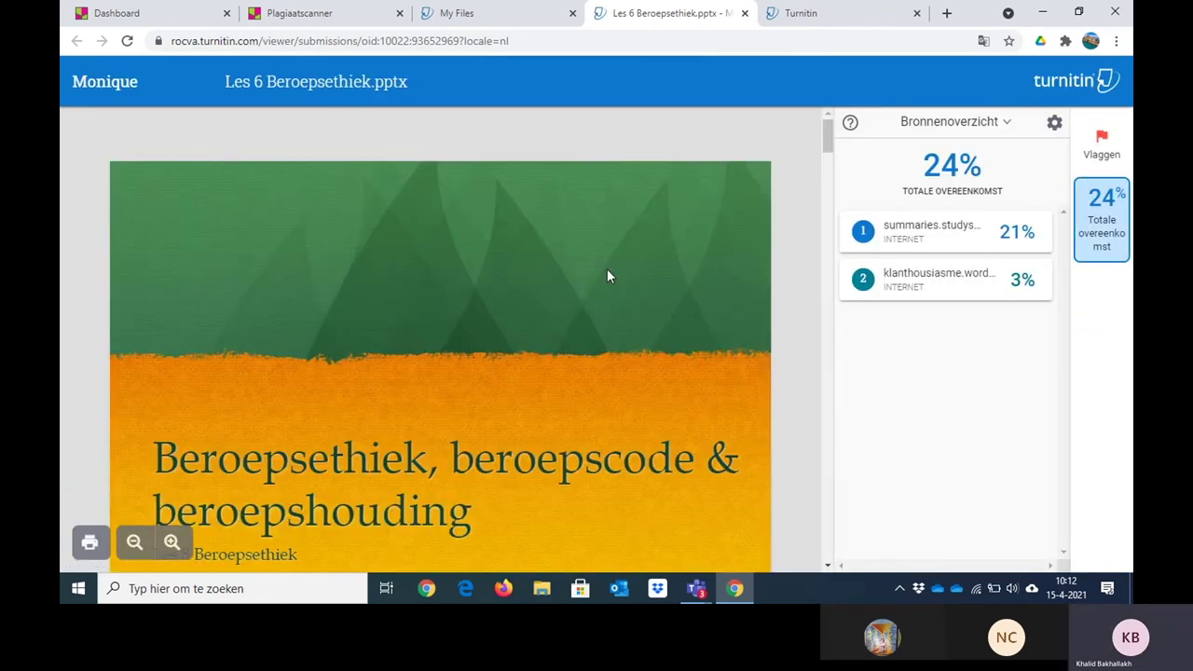
pyautogui.scroll(-2, 607, 268)
pyautogui.scroll(3, 824, 337)
pyautogui.scroll(-1, 737, 375)
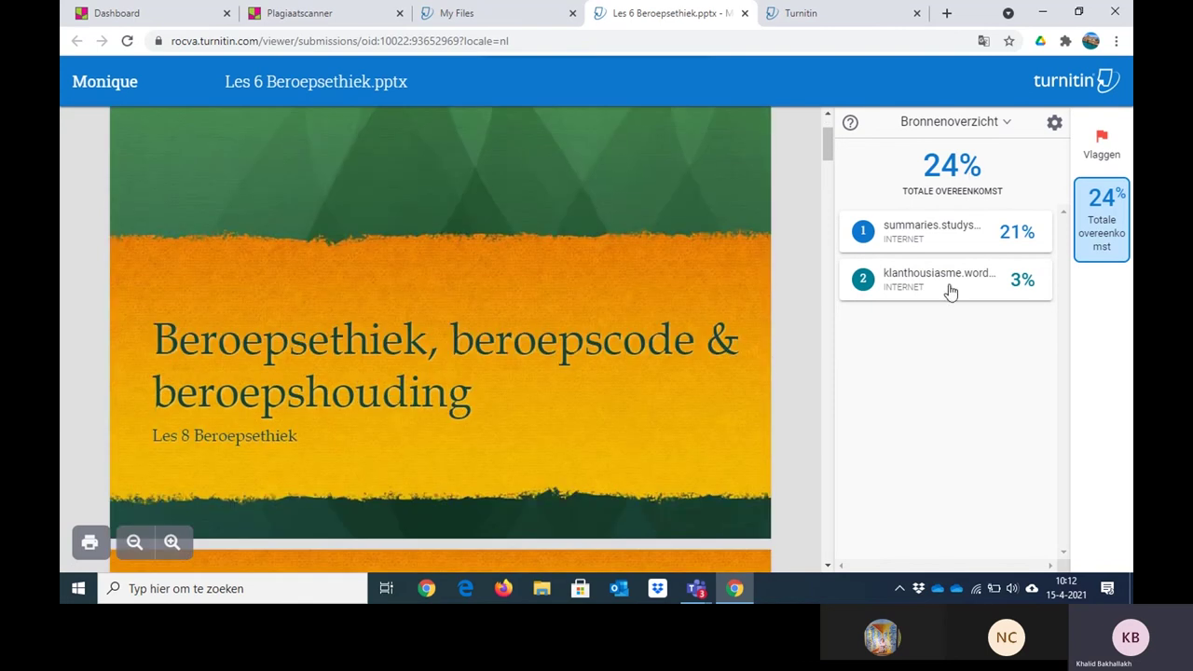
# Step: Show the 21% internet source's matching passage beside the slide's Beroepsethiek definition
pyautogui.click(906, 244)
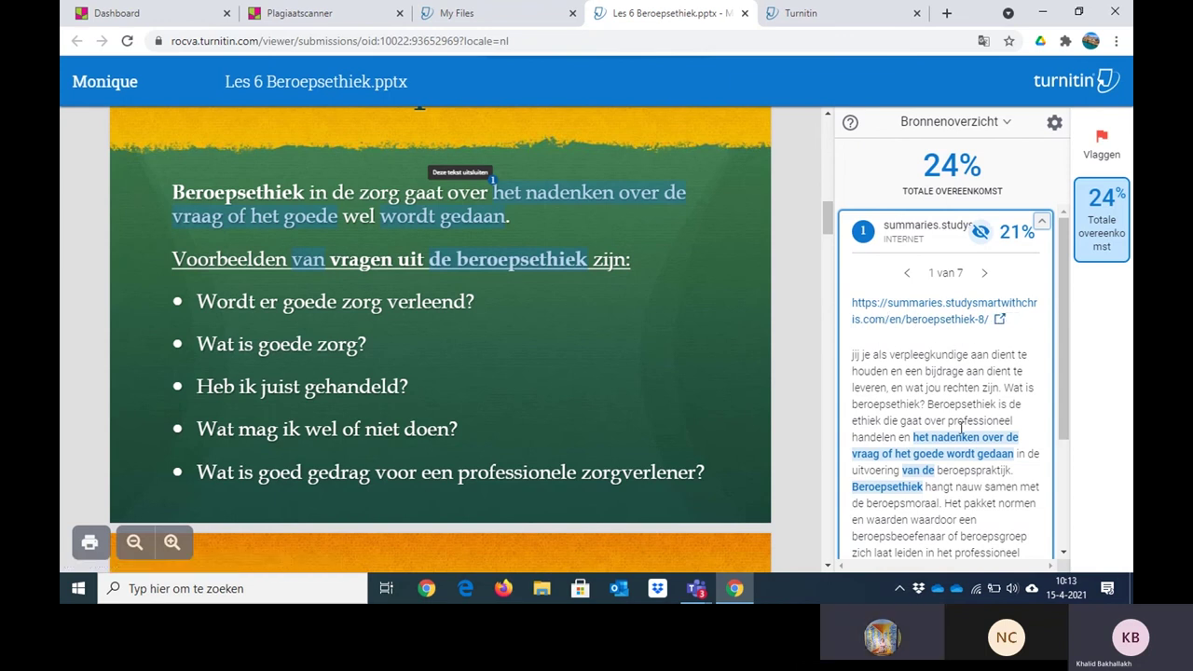
pyautogui.scroll(-3, 938, 353)
pyautogui.scroll(-1, 938, 349)
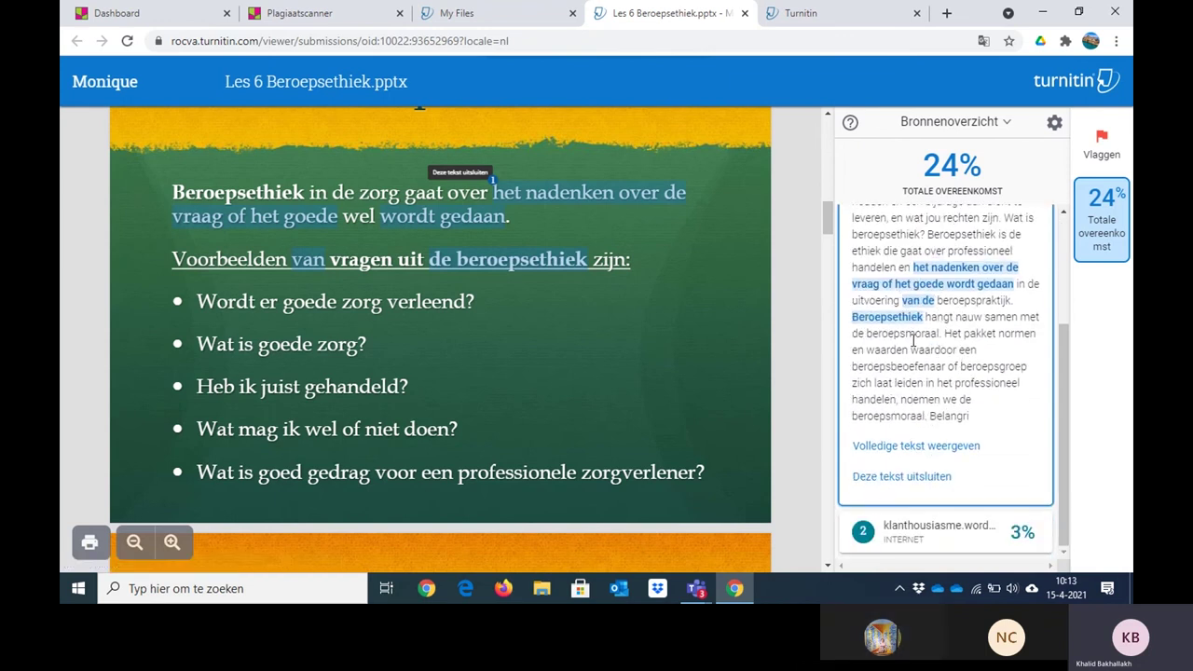
pyautogui.scroll(3, 923, 317)
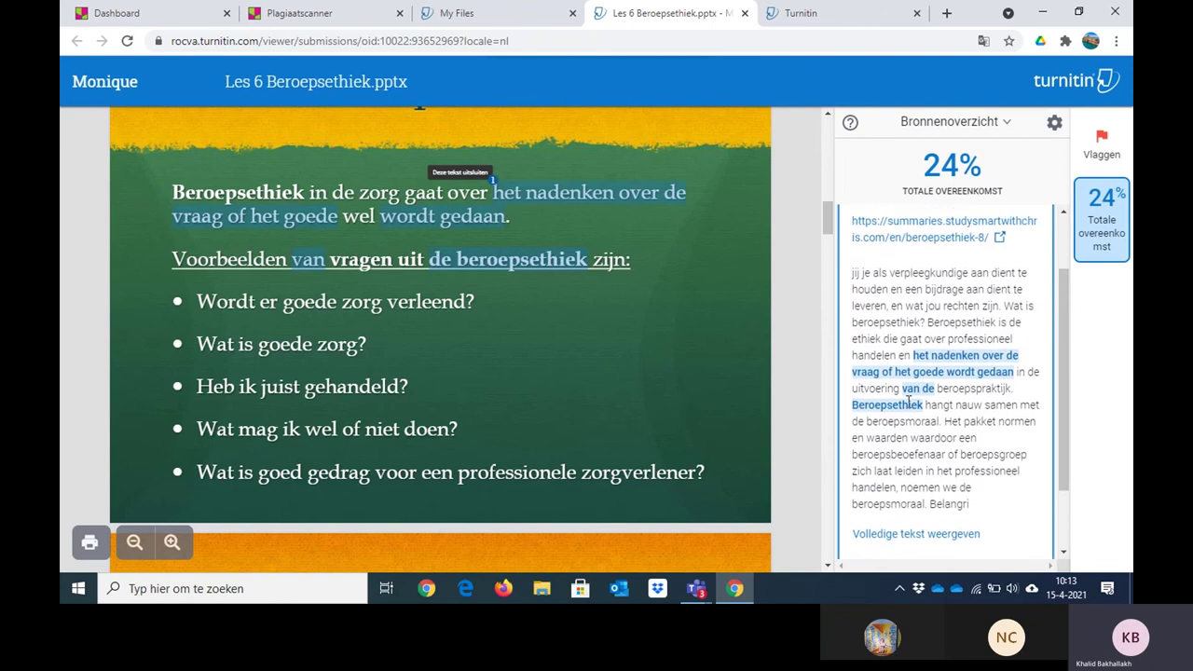
pyautogui.scroll(-3, 909, 401)
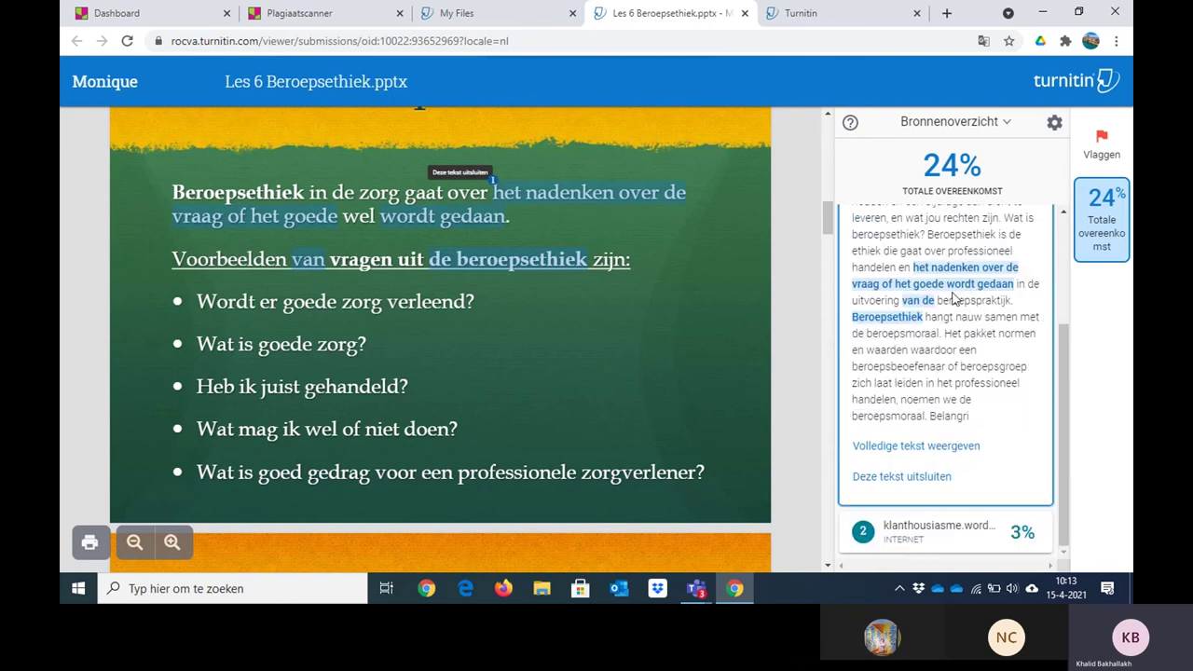
pyautogui.scroll(1, 955, 298)
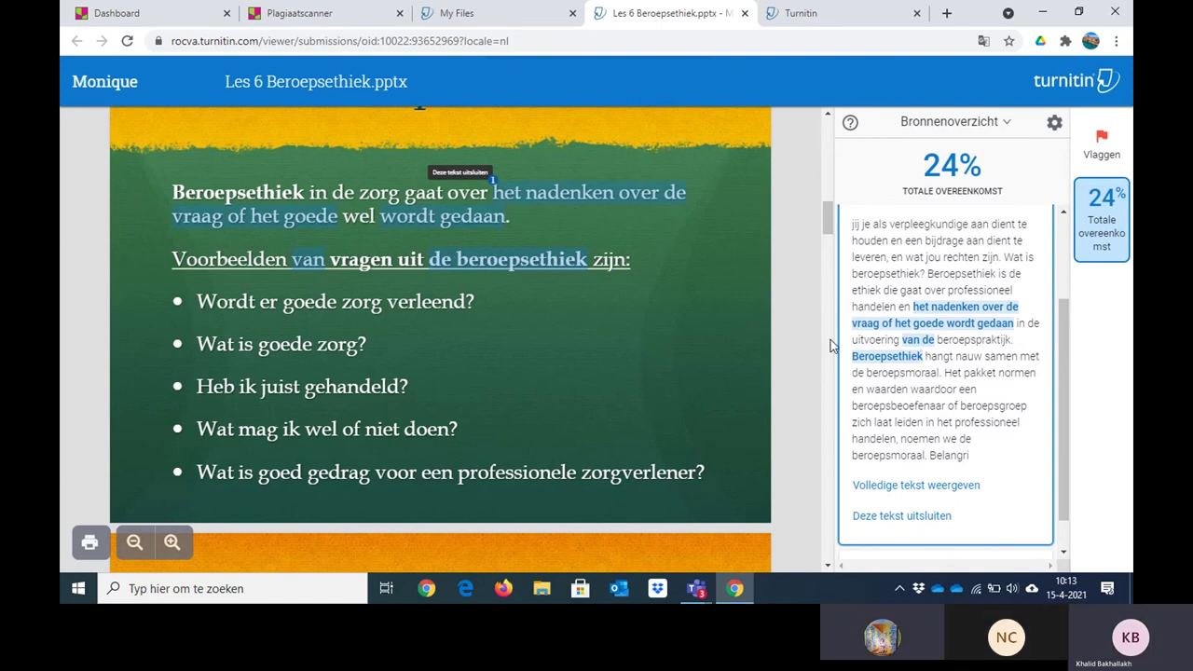
pyautogui.scroll(-1, 960, 364)
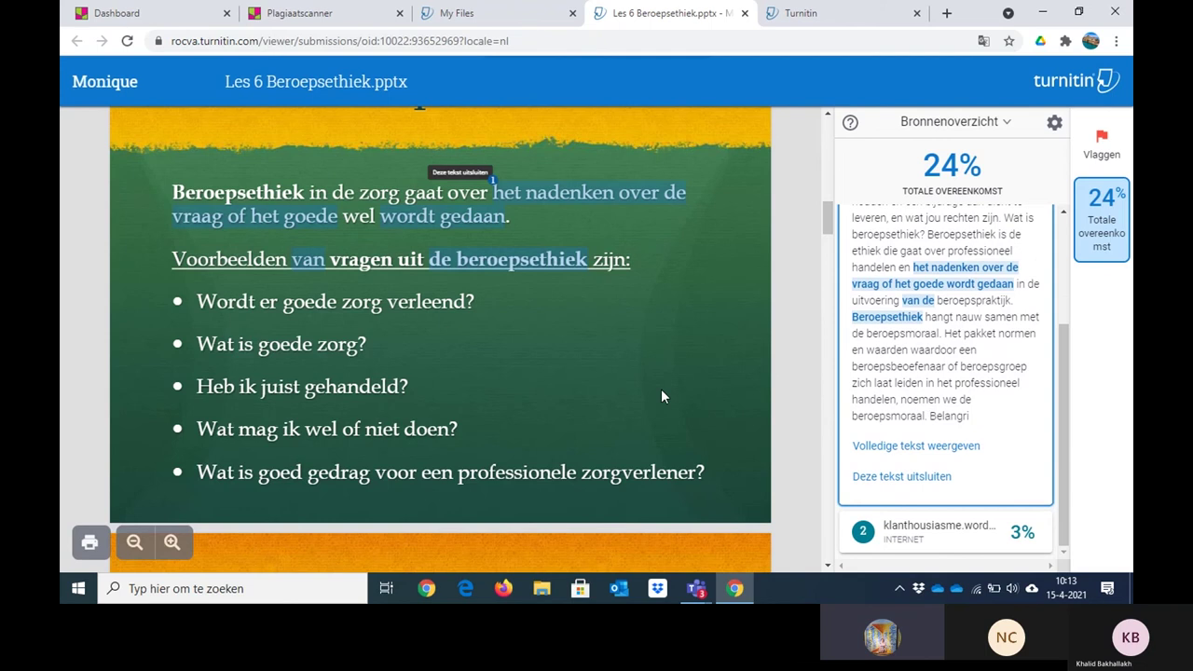
pyautogui.scroll(-4, 661, 391)
pyautogui.scroll(5, 661, 391)
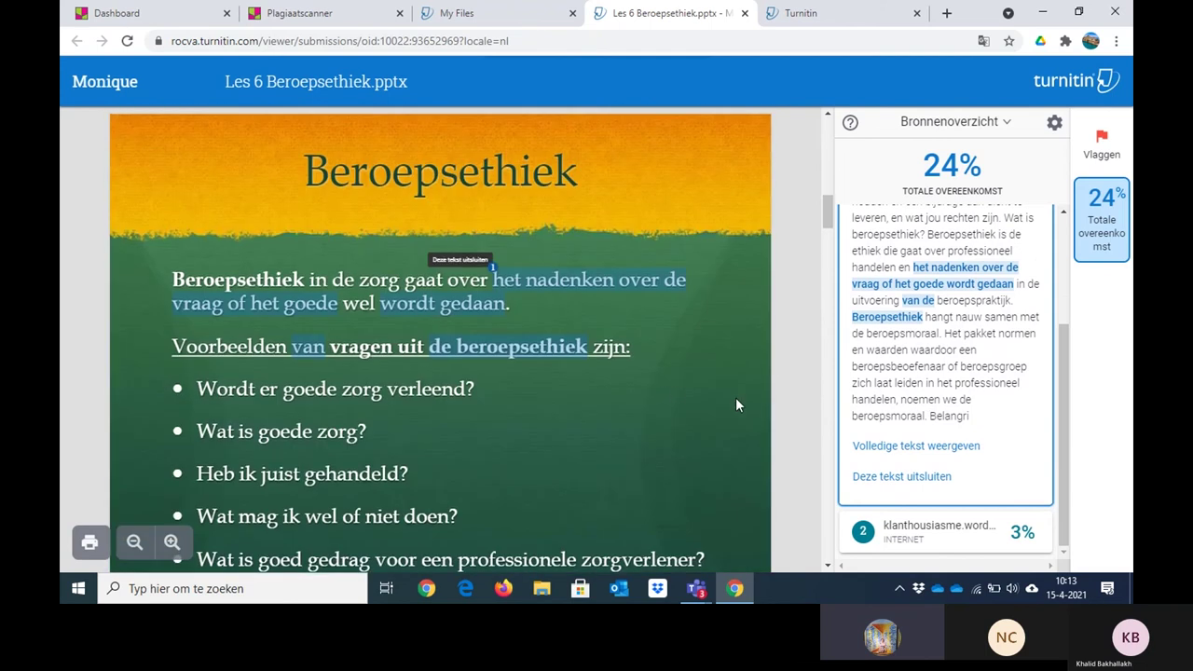
pyautogui.scroll(-1, 736, 401)
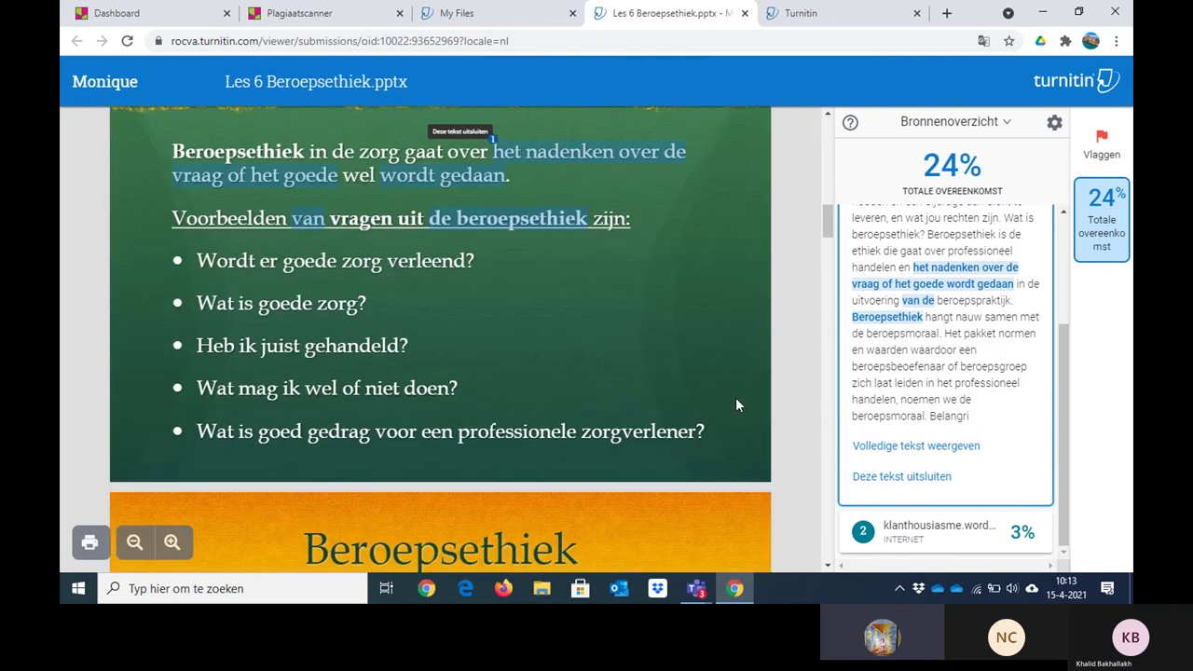
# Step: Inspect the second, 3% internet source and its matched text
pyautogui.click(940, 533)
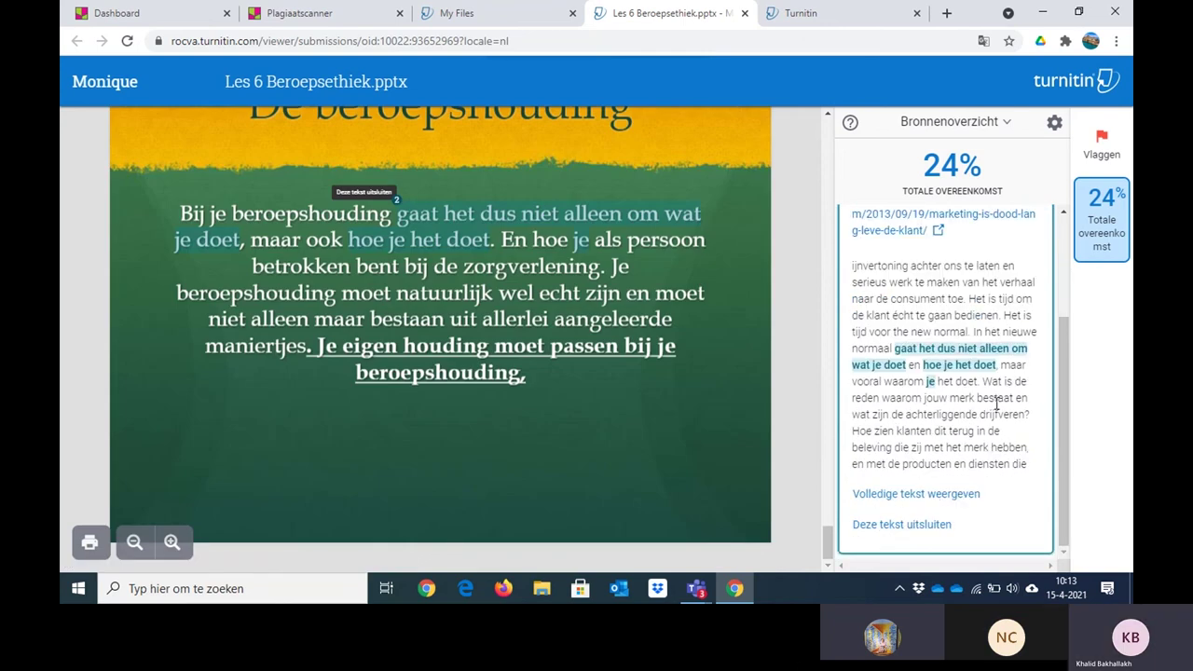
pyautogui.scroll(2, 795, 371)
pyautogui.scroll(2, 906, 363)
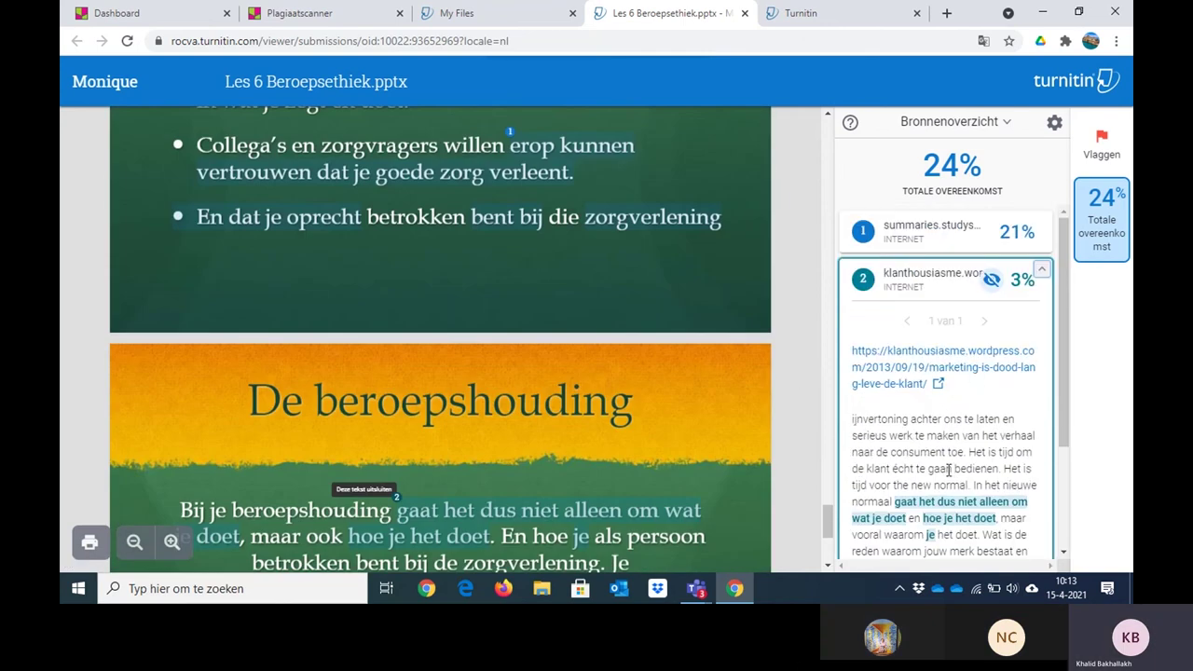
pyautogui.scroll(-2, 949, 470)
pyautogui.scroll(2, 949, 470)
pyautogui.scroll(-2, 966, 449)
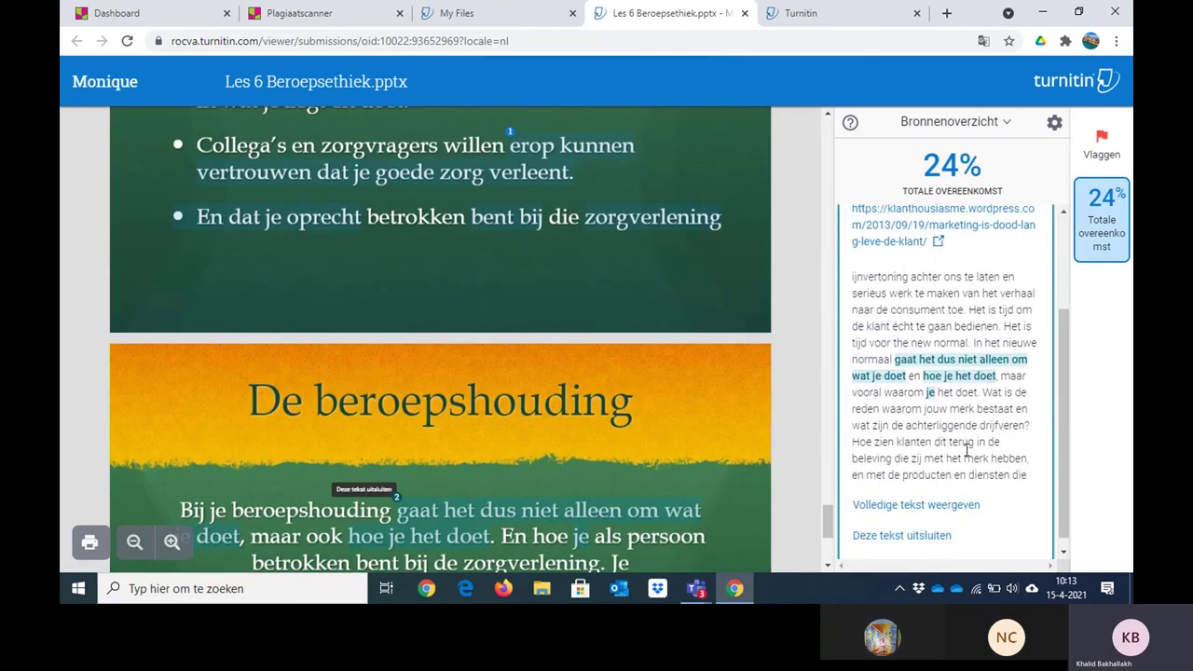
pyautogui.scroll(-1, 920, 421)
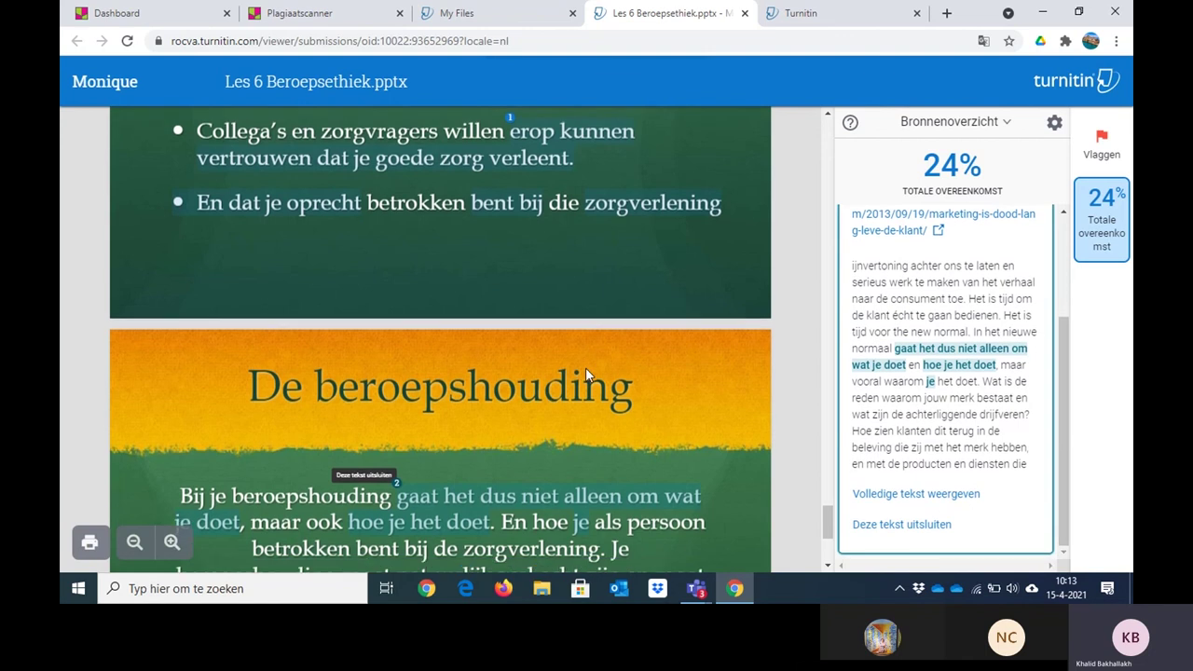
pyautogui.scroll(-3, 585, 367)
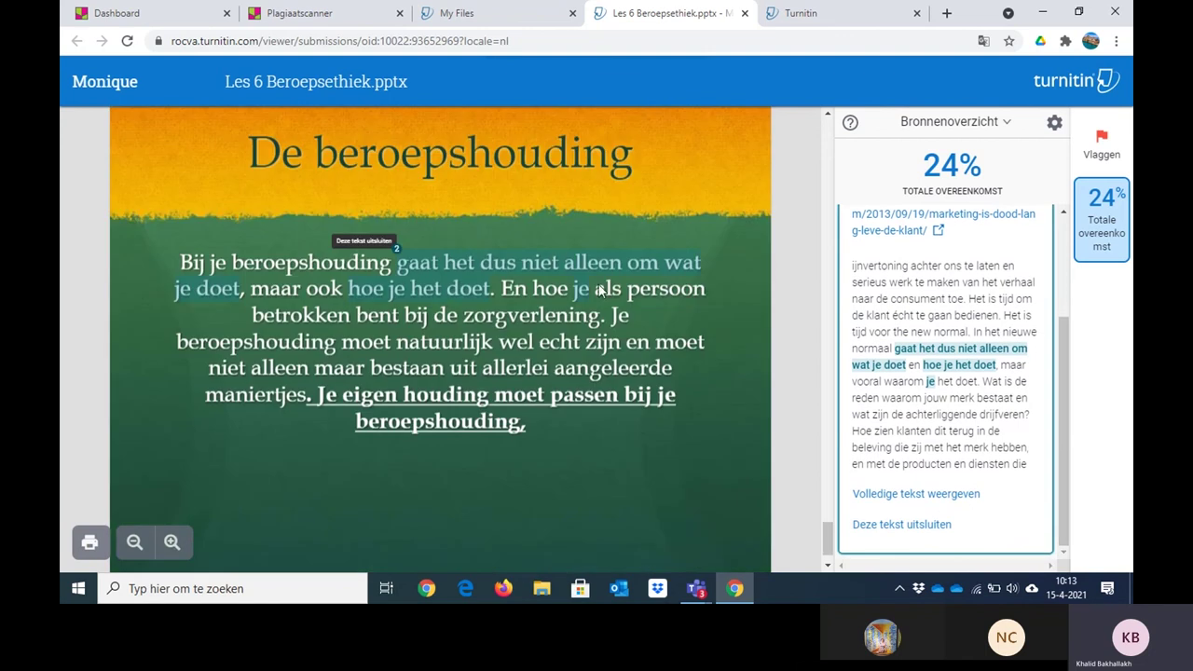
# Step: Expand the 21% summaries.studysmart source to show its match 1 of 7
pyautogui.scroll(-1, 578, 270)
pyautogui.scroll(10, 611, 298)
pyautogui.scroll(10, 612, 304)
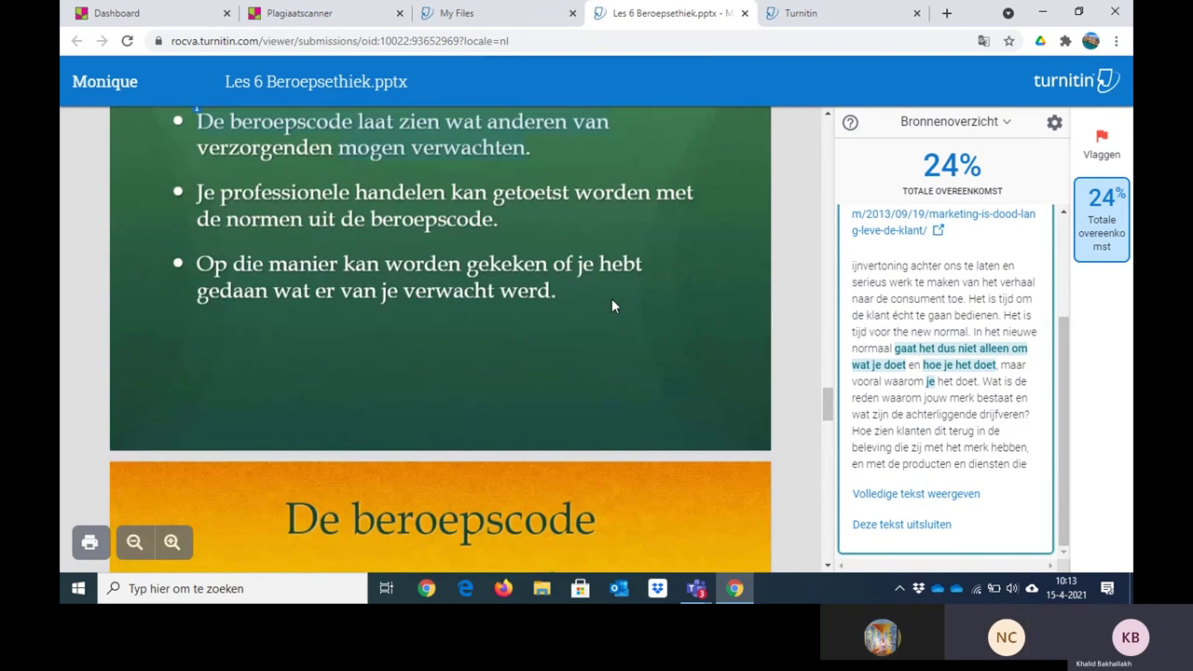
pyautogui.scroll(1, 612, 305)
pyautogui.scroll(3, 927, 257)
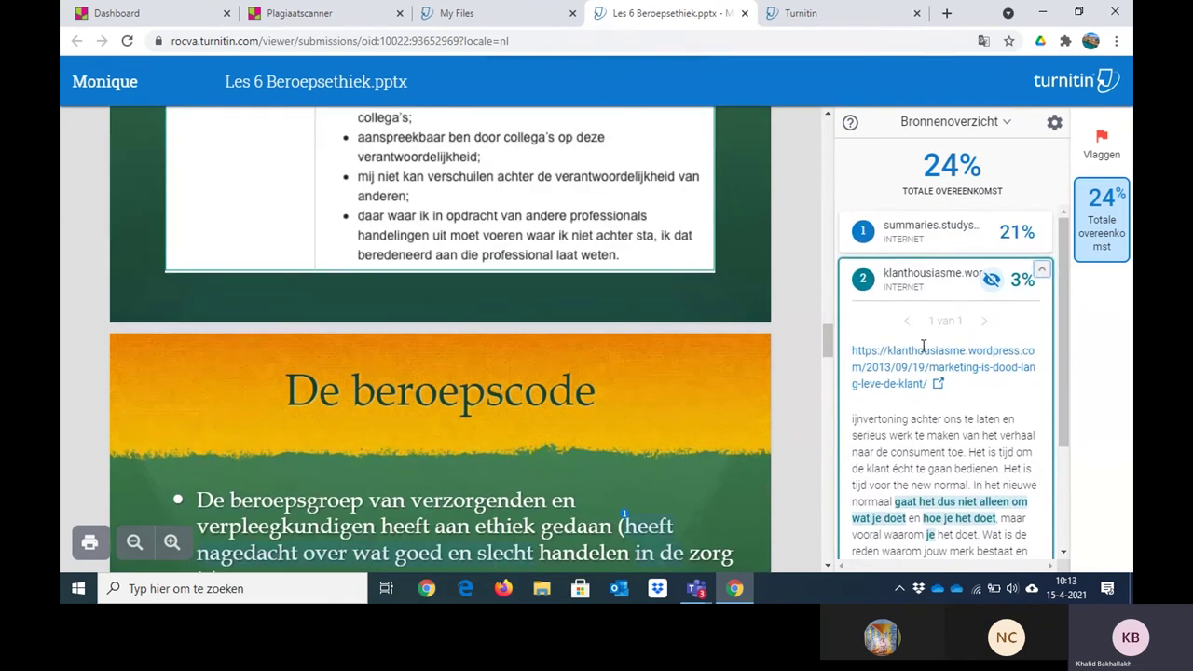
pyautogui.click(928, 238)
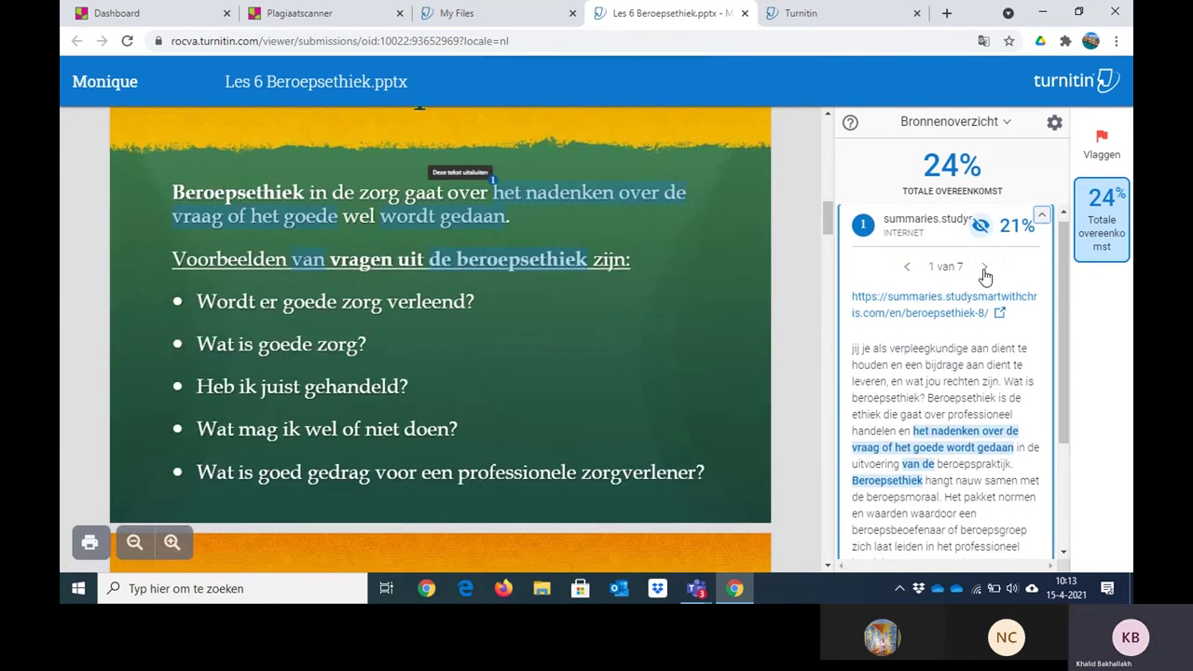
# Step: Step the 21% source forward to matches 2 and 3 of 7
pyautogui.click(986, 268)
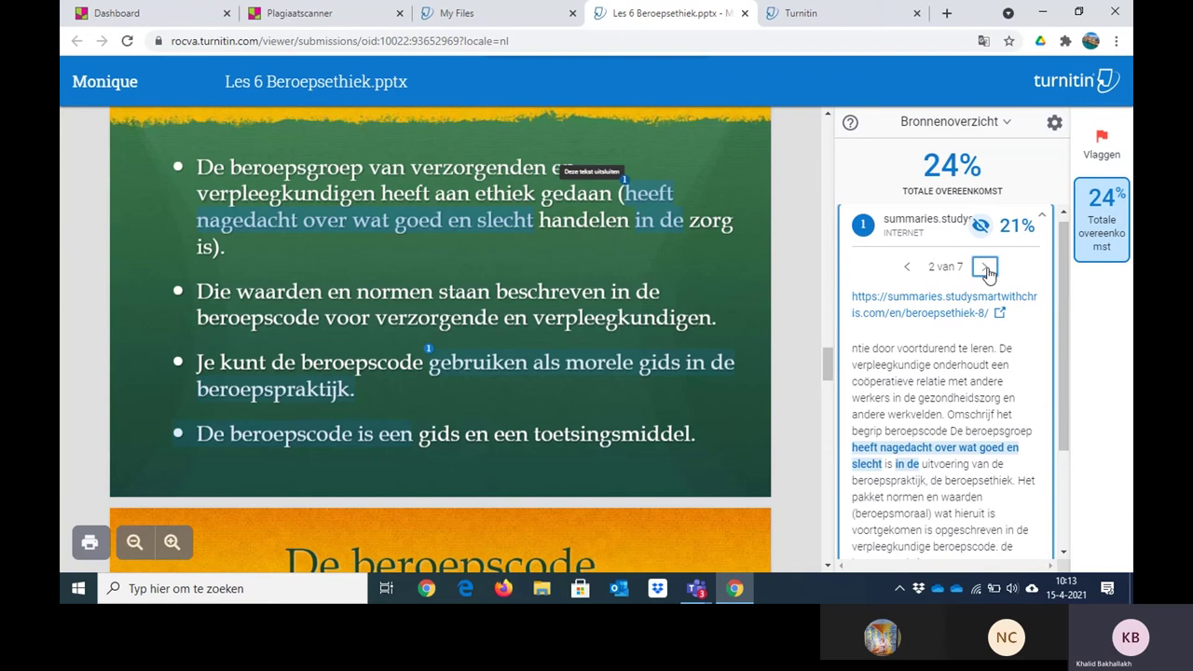
pyautogui.click(985, 268)
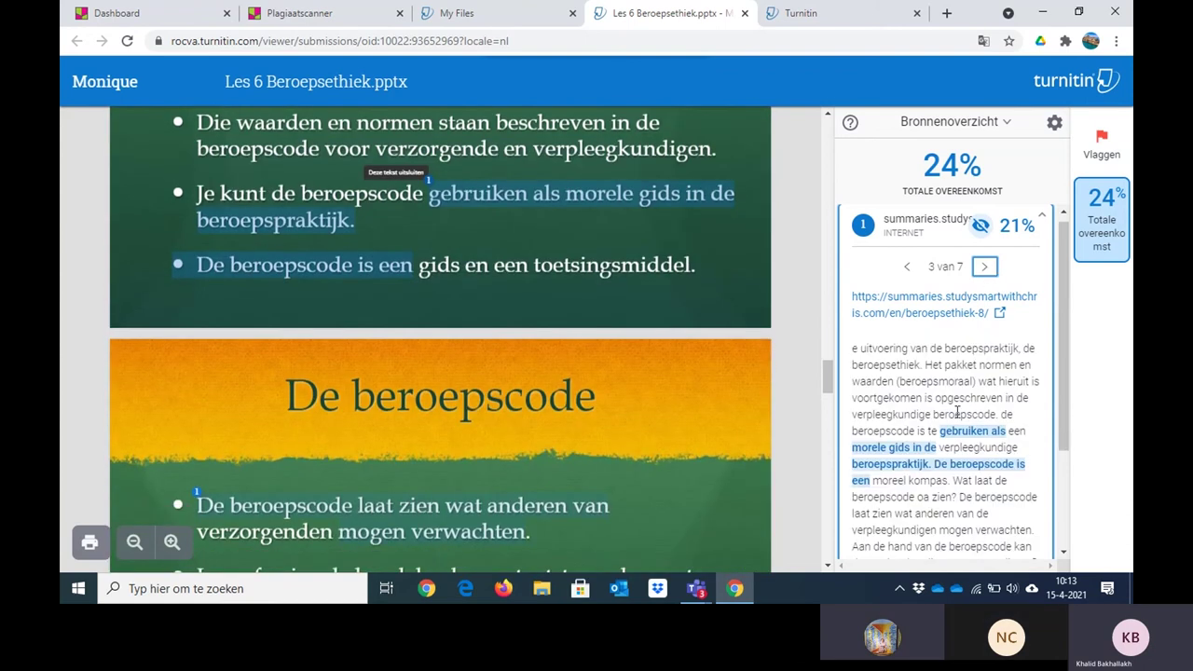
pyautogui.scroll(-1, 923, 420)
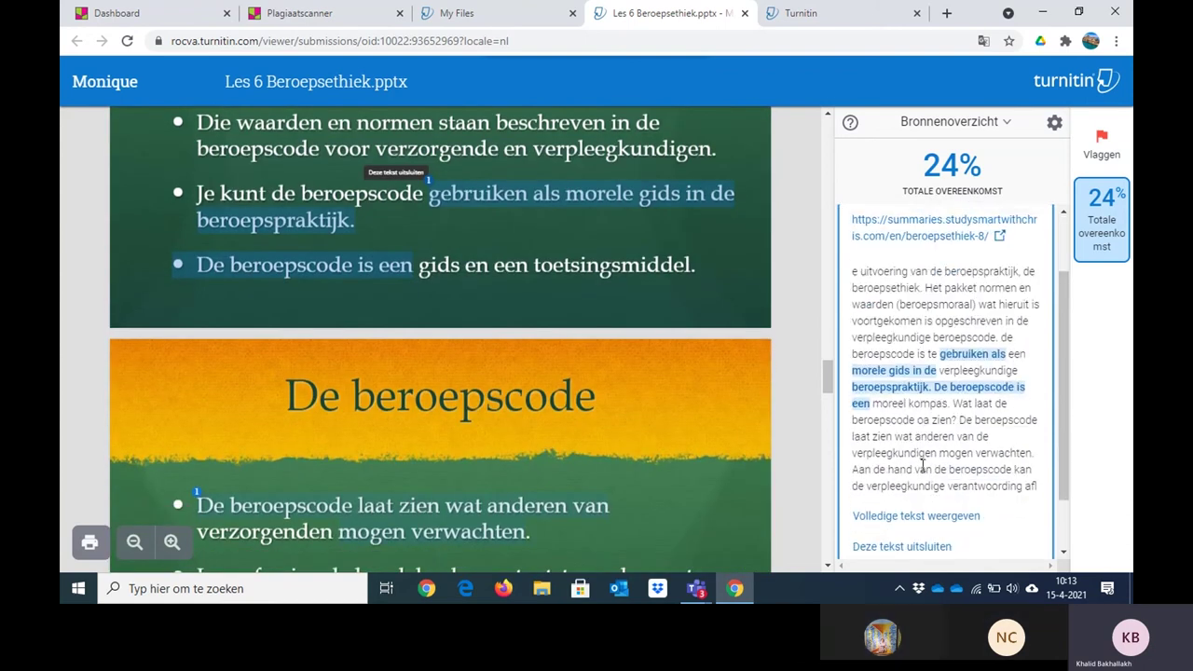
pyautogui.scroll(1, 854, 330)
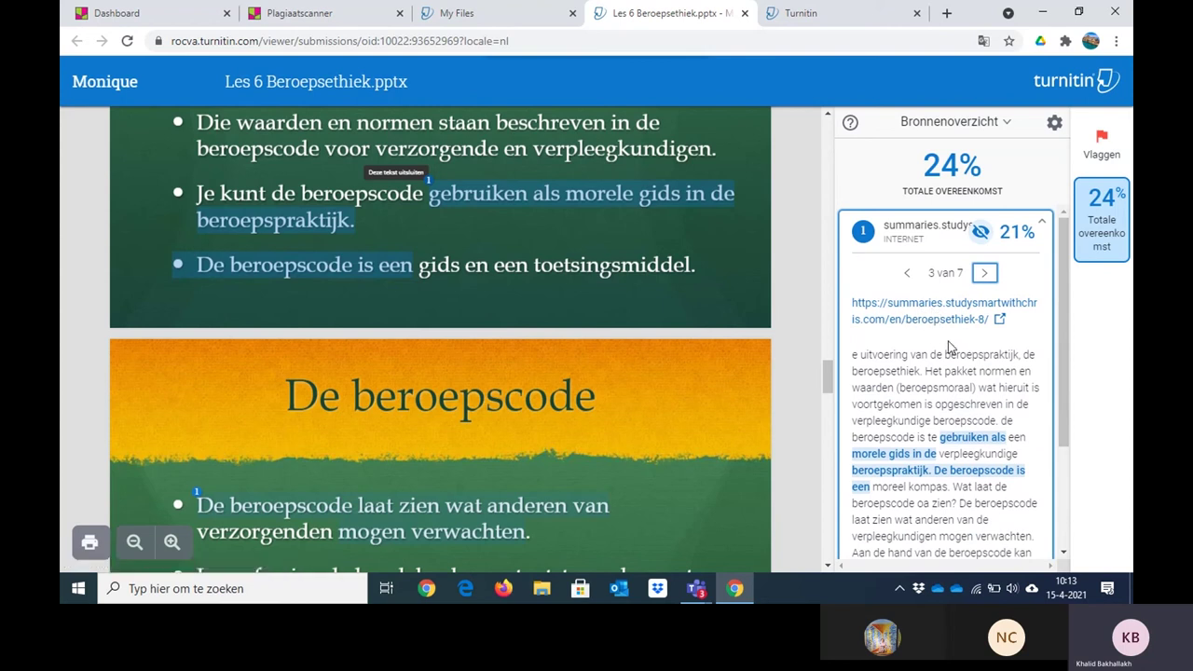
# Step: Advance to match 6 of 7, the beroepshouding passage on zorgvragers, naasten, collega's
pyautogui.click(986, 273)
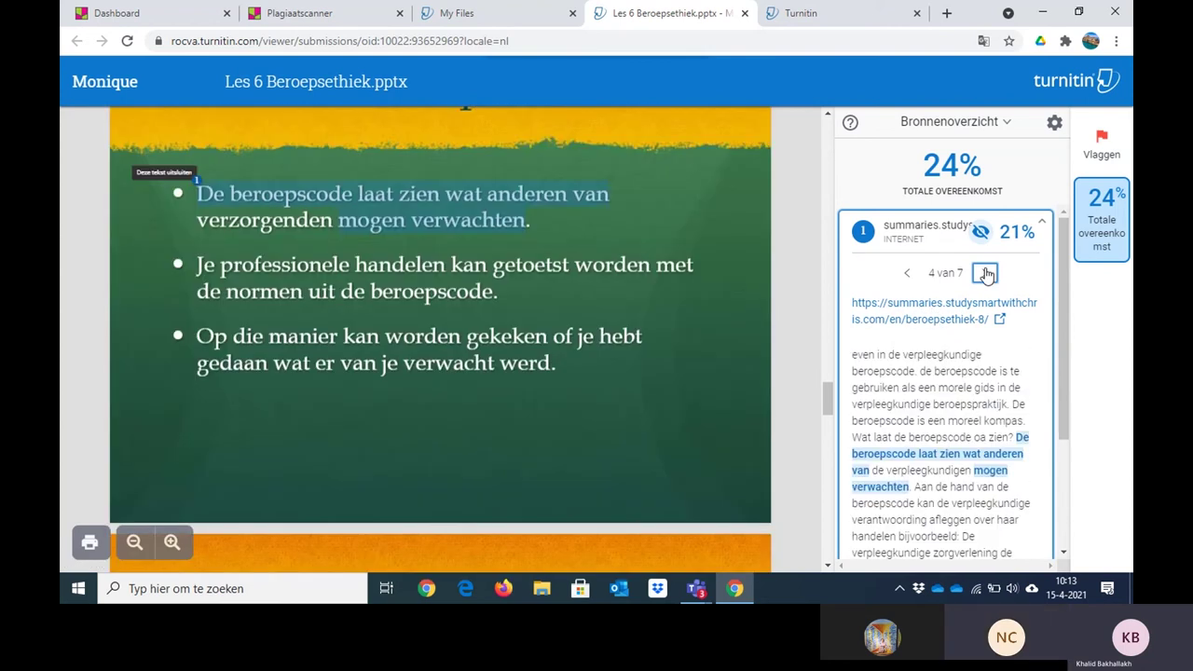
pyautogui.click(985, 274)
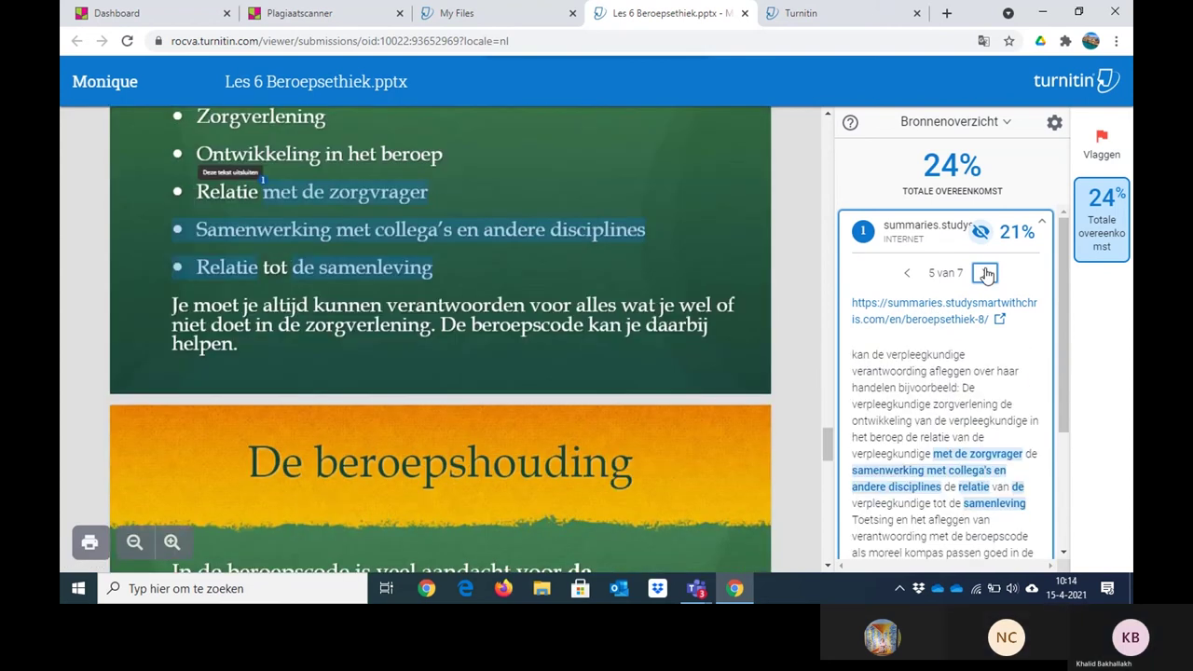
pyautogui.click(986, 273)
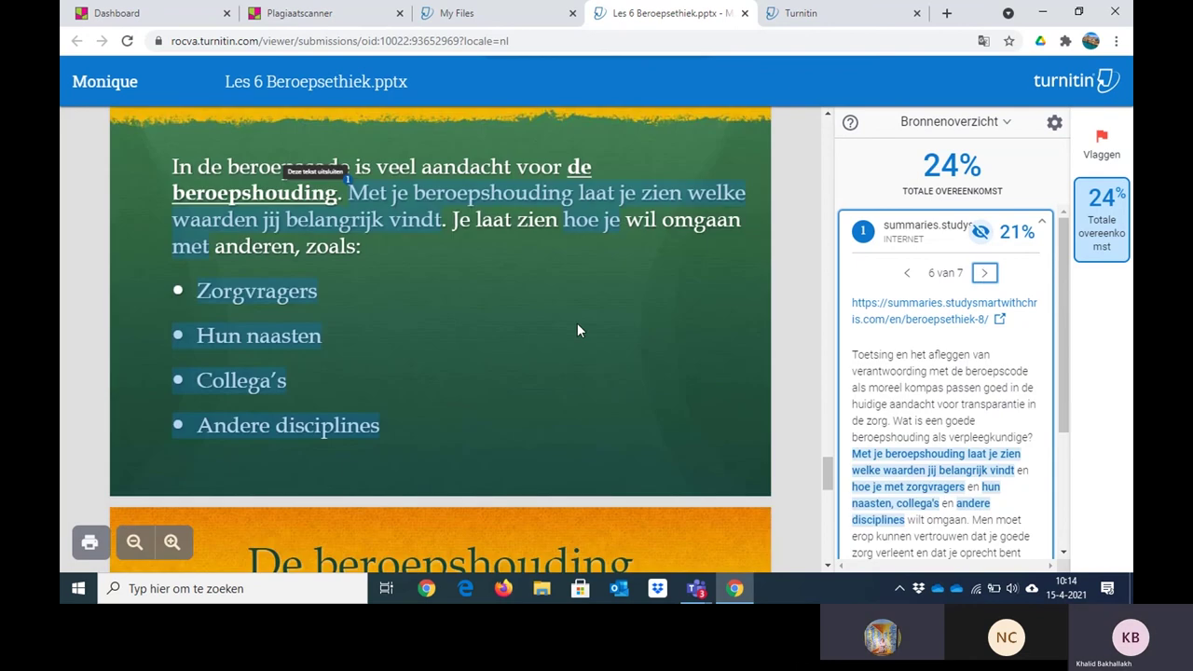
pyautogui.scroll(-2, 880, 420)
pyautogui.scroll(2, 928, 322)
pyautogui.scroll(-3, 597, 339)
pyautogui.scroll(-3, 597, 336)
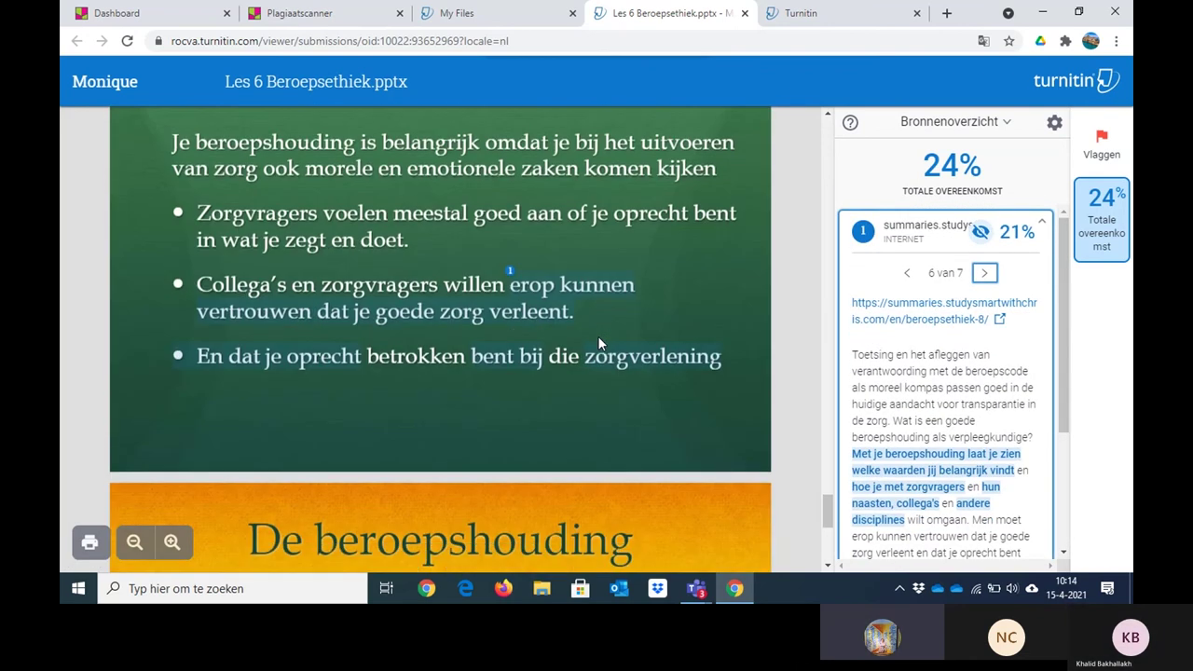
pyautogui.scroll(-2, 598, 335)
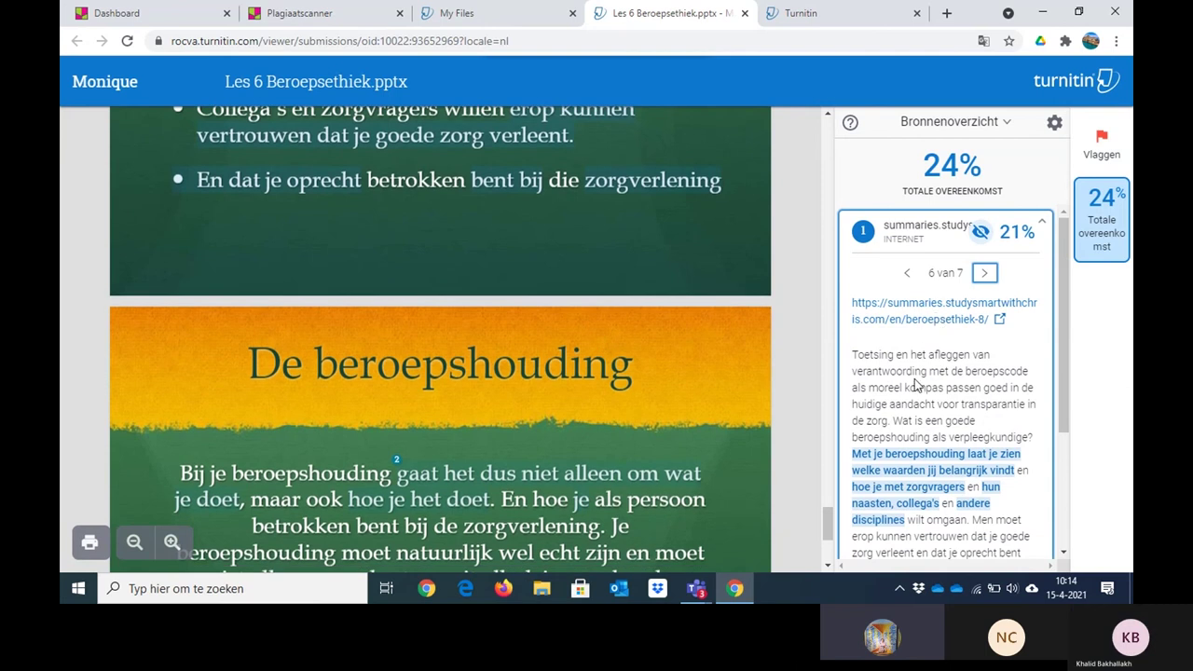
pyautogui.scroll(-2, 618, 395)
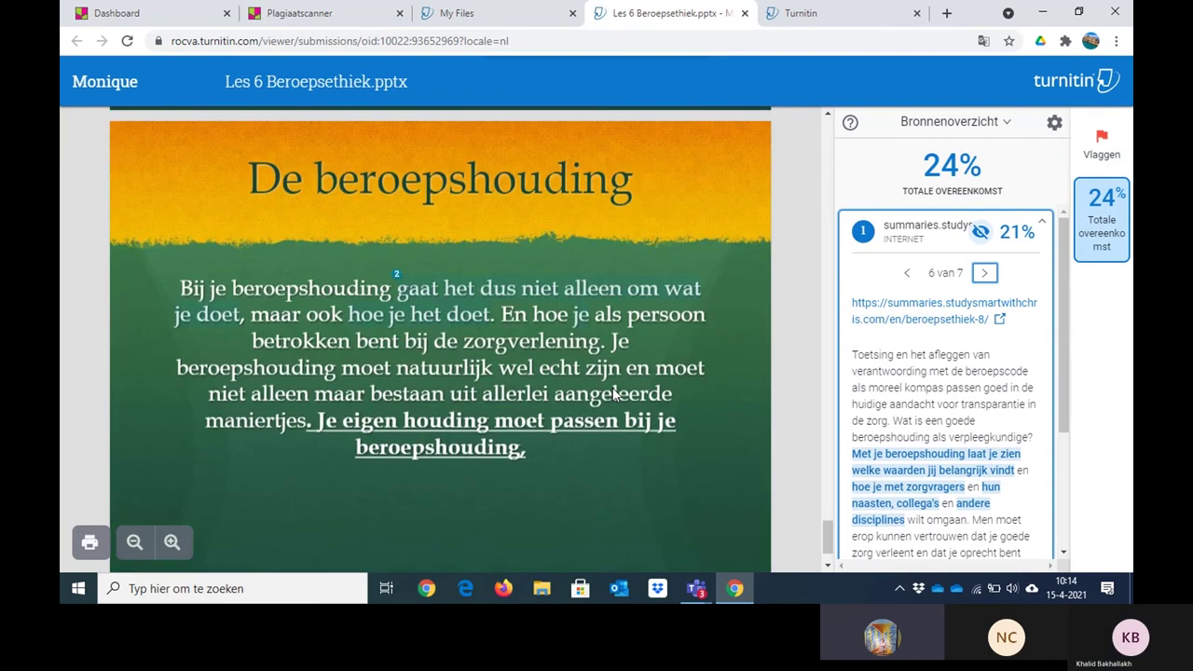
pyautogui.scroll(-2, 902, 396)
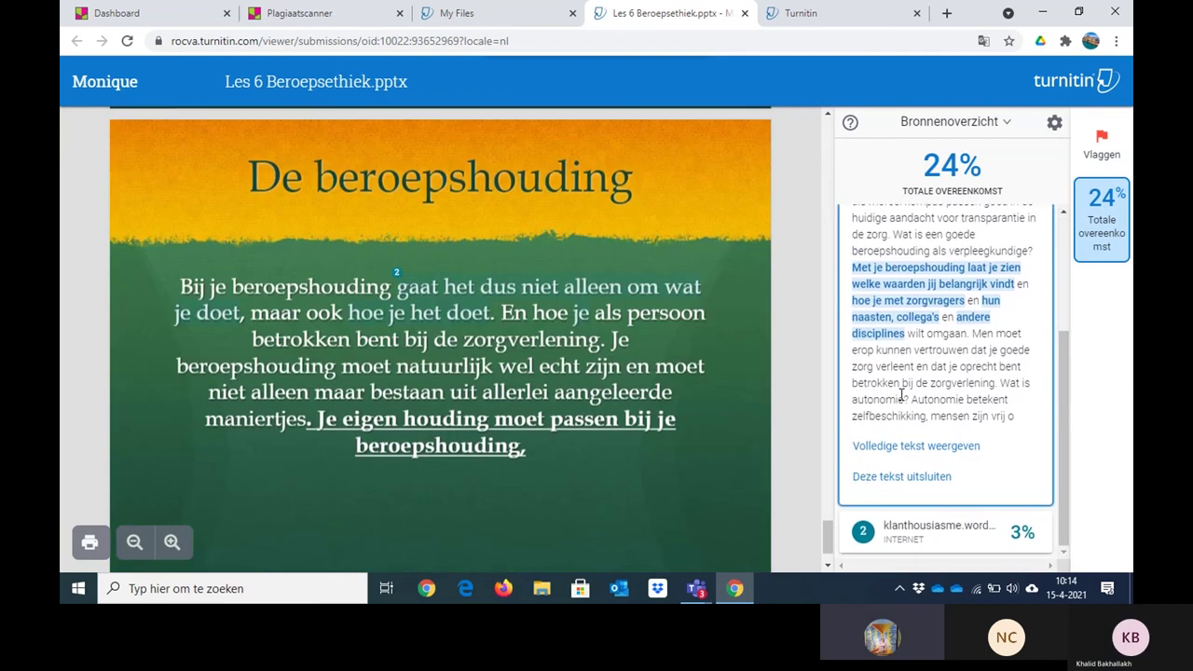
pyautogui.scroll(2, 902, 395)
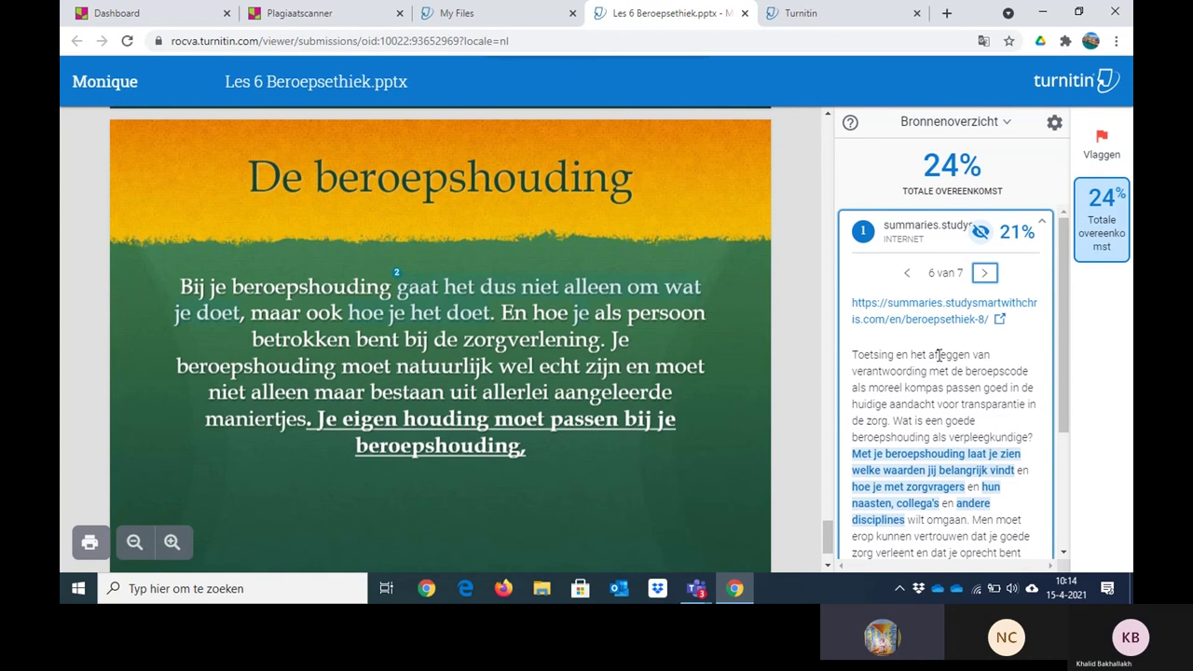
# Step: Collapse the 21% source back into the 21%/3% source list and return to the title slide
pyautogui.click(923, 247)
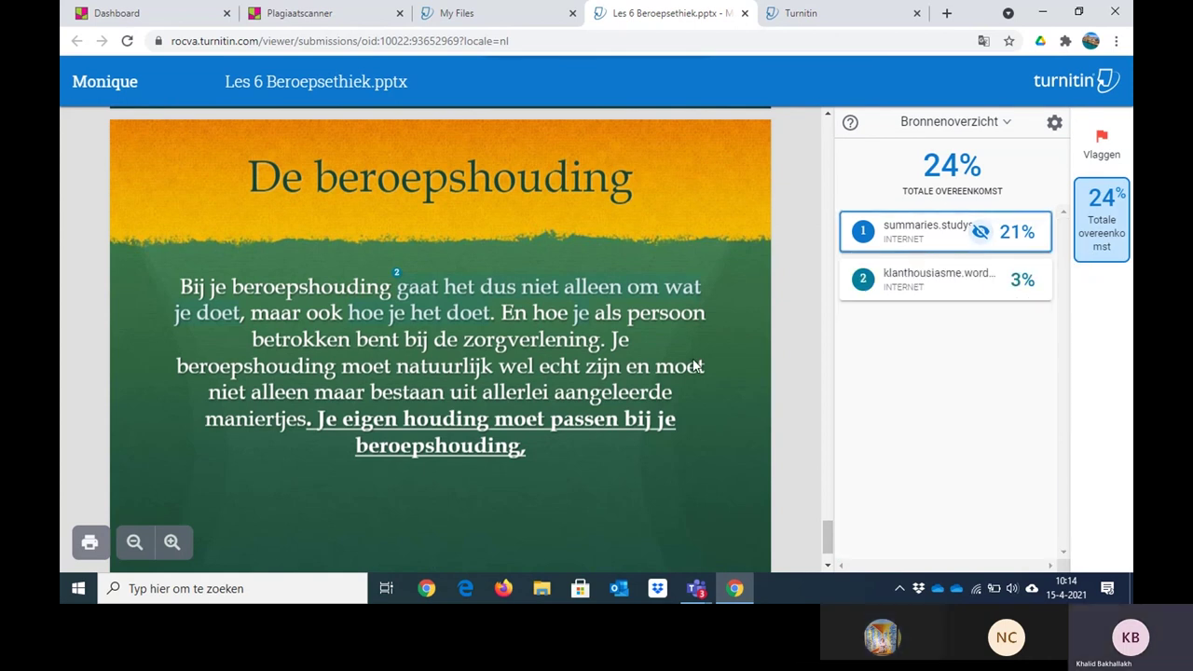
pyautogui.scroll(4, 675, 375)
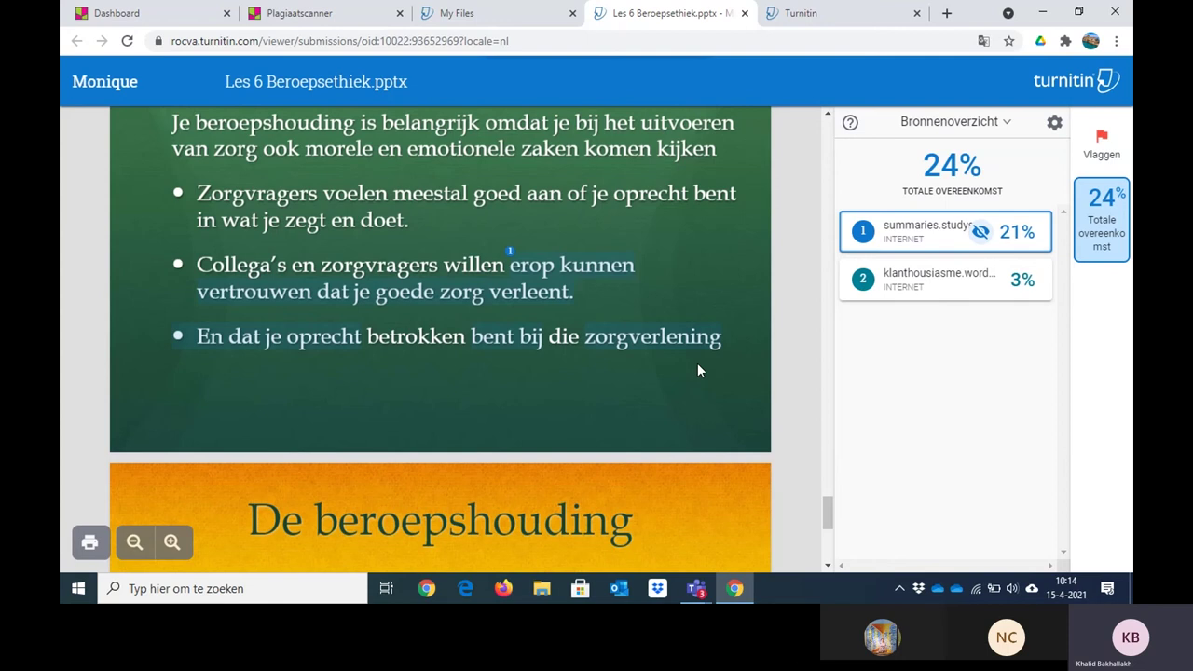
pyautogui.scroll(20, 698, 371)
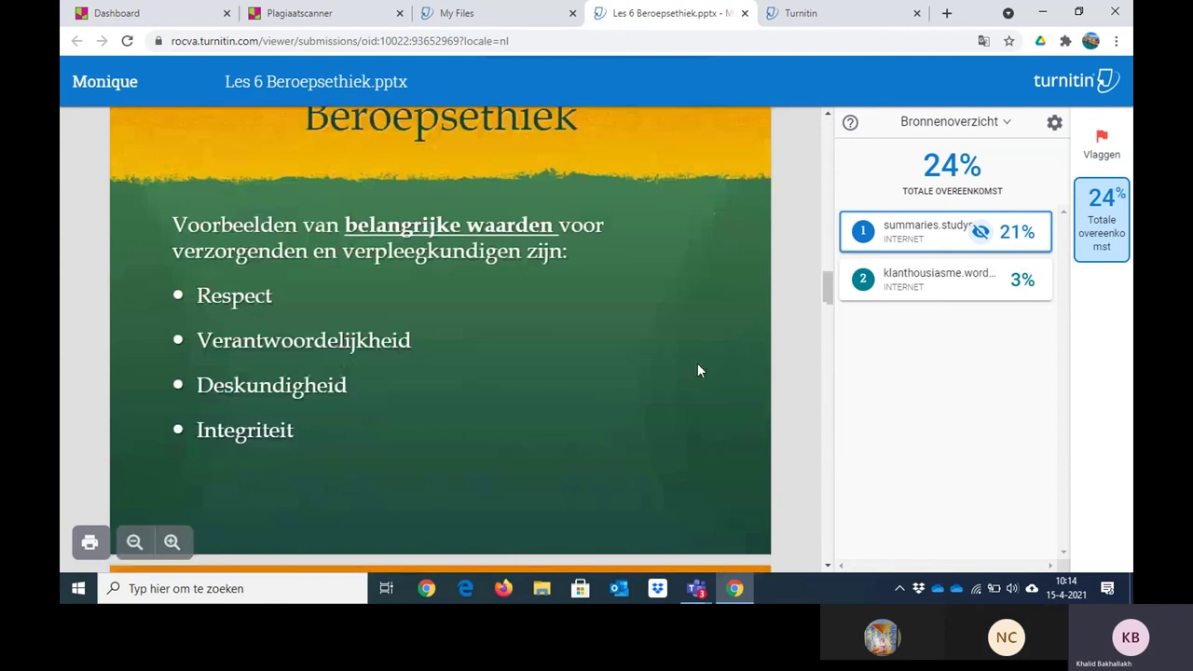
pyautogui.scroll(4, 697, 370)
pyautogui.scroll(6, 697, 370)
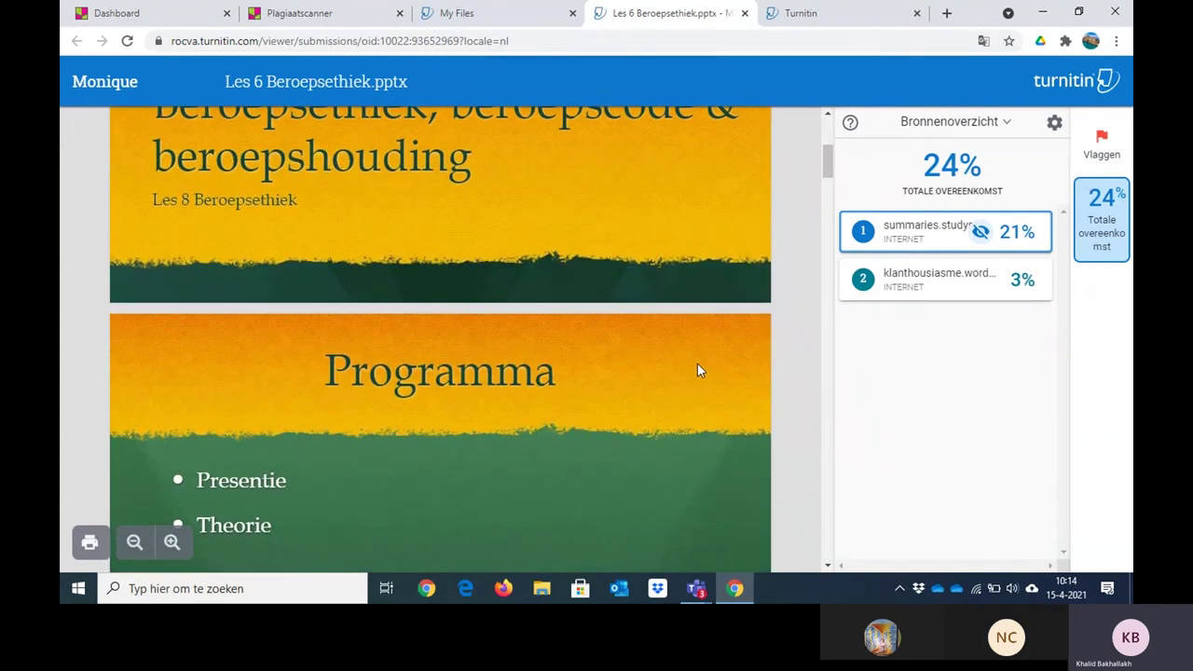
pyautogui.scroll(4, 698, 370)
pyautogui.scroll(-1, 698, 370)
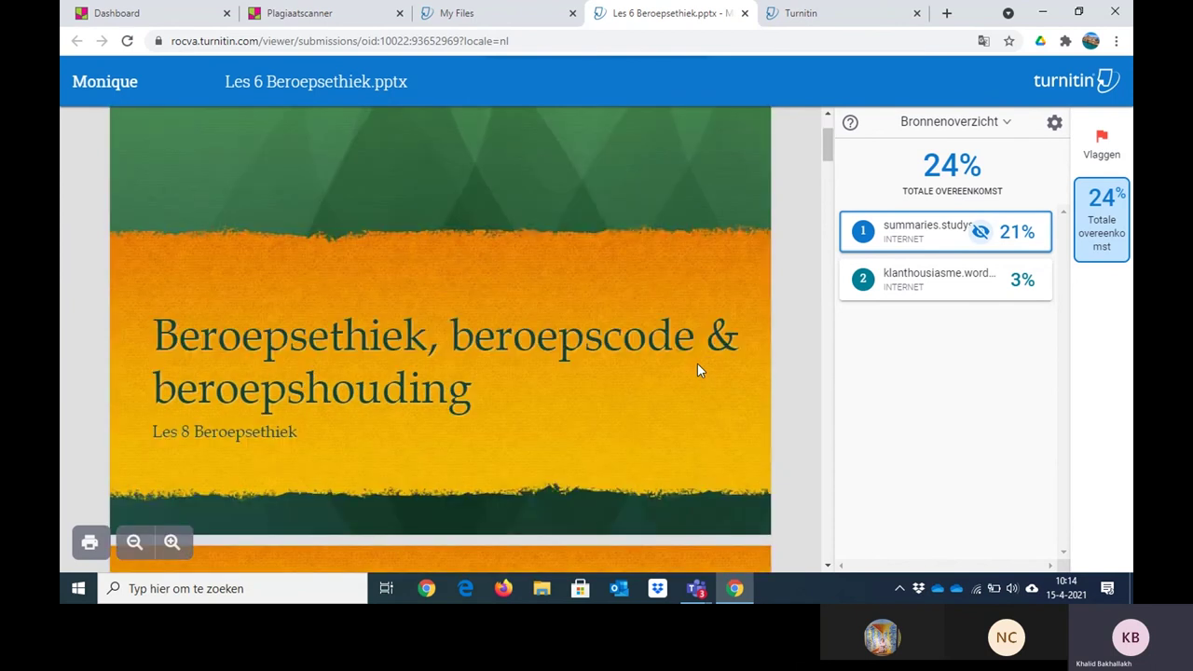
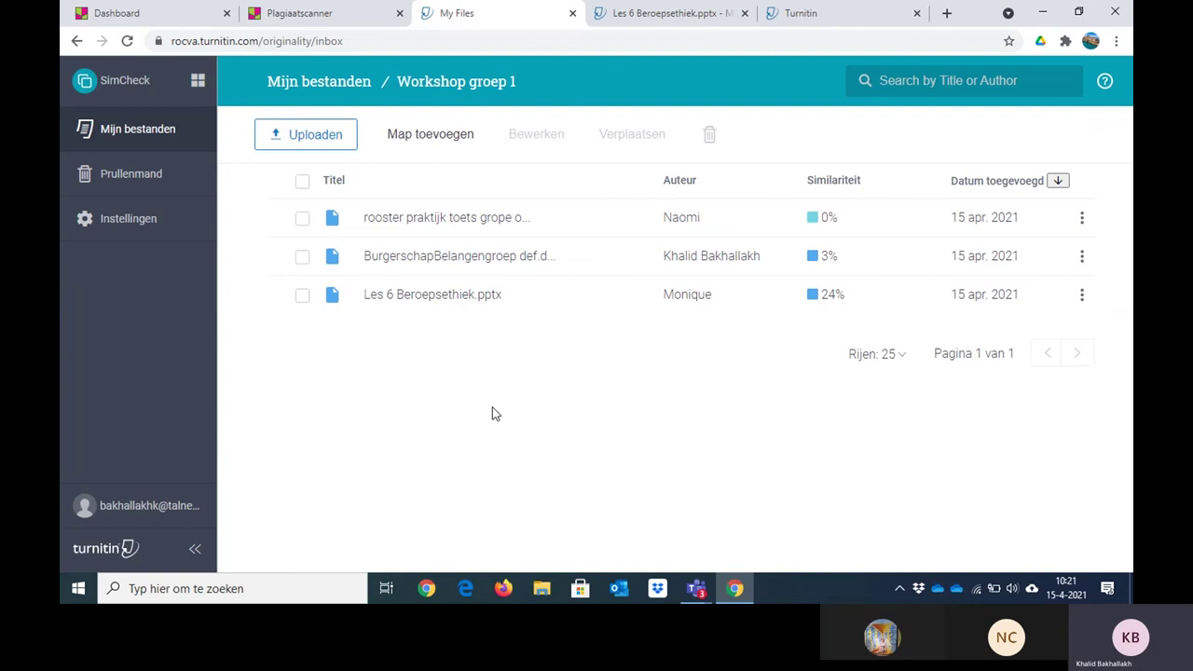
pyautogui.click(340, 82)
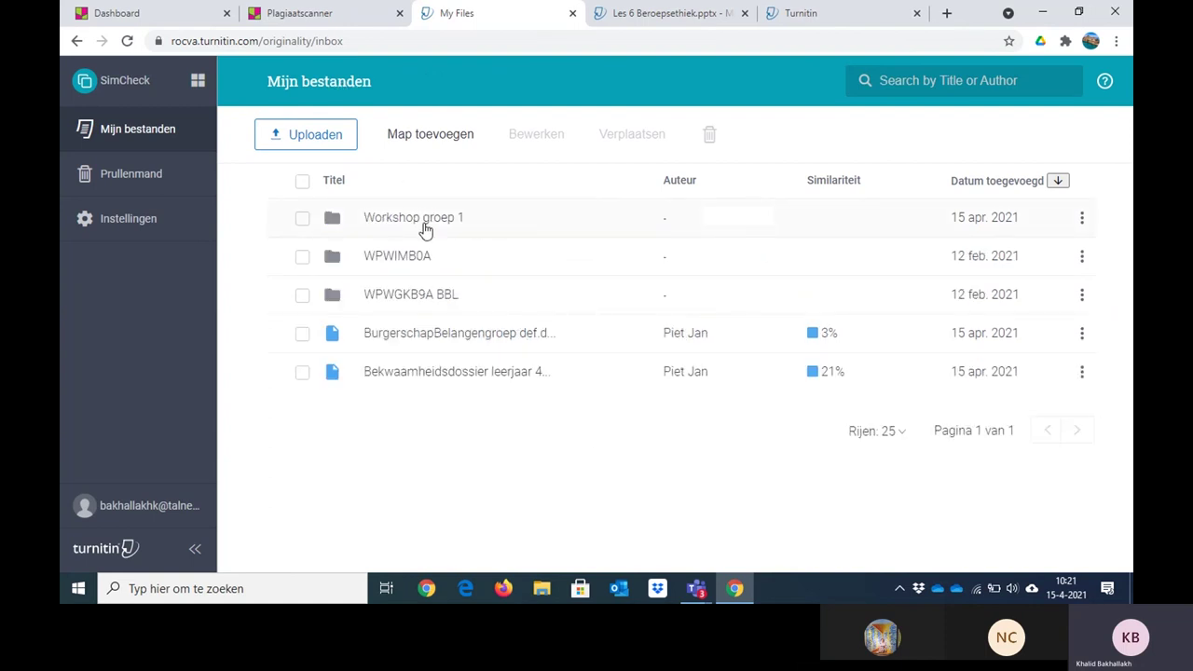
pyautogui.click(427, 222)
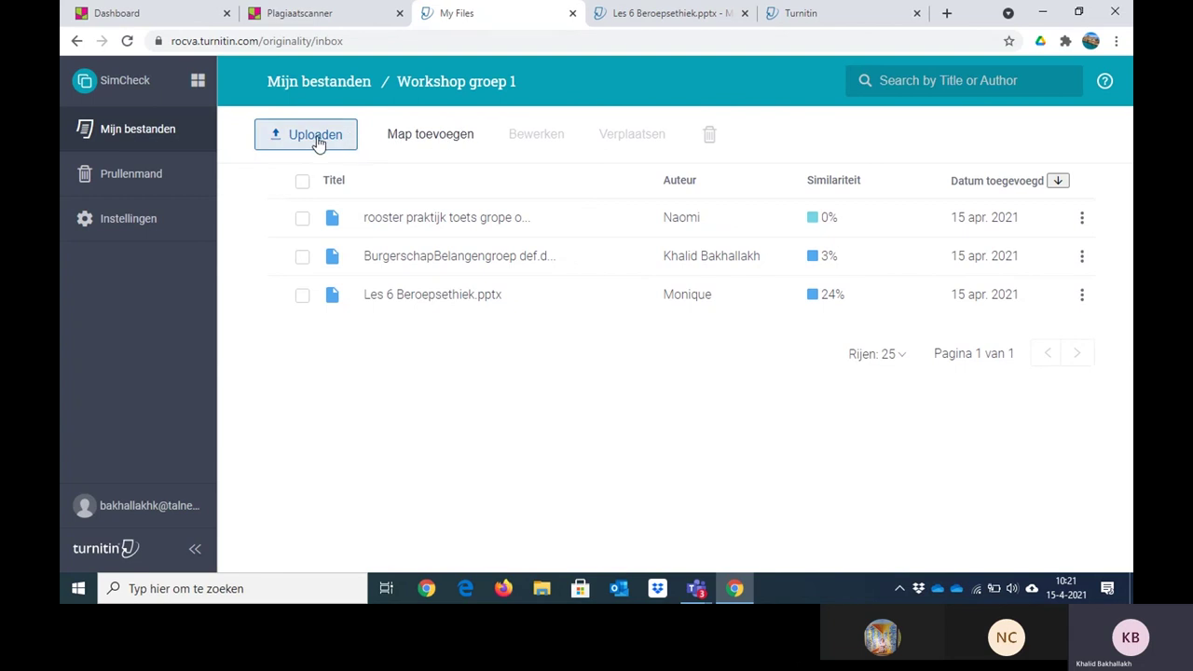
# Step: Choose Eindopdracht Sociaal maatschappelijke dimensie.docx from the Lesmateriaal folder as the file to upload
pyautogui.click(315, 136)
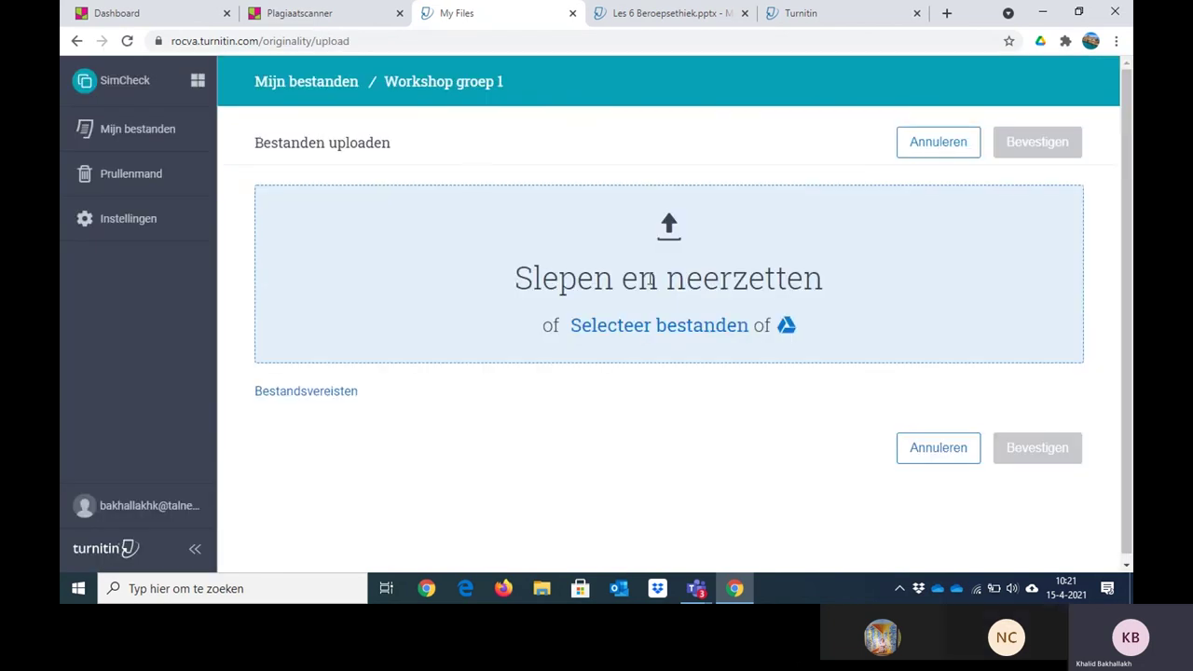
pyautogui.click(653, 326)
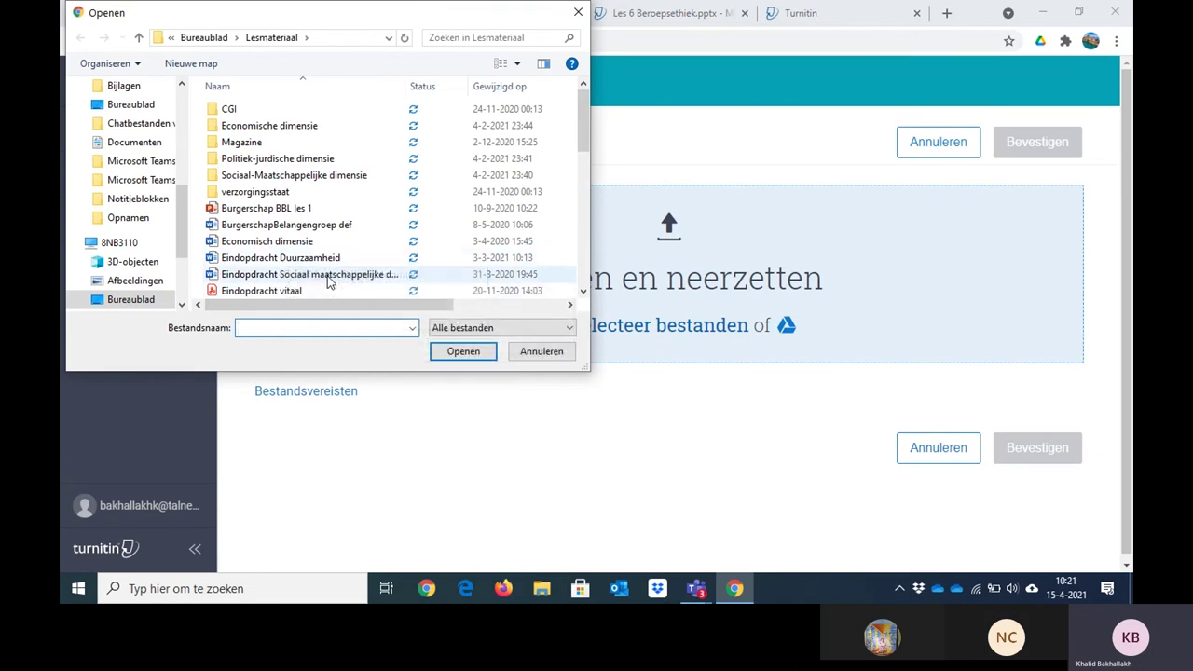
pyautogui.click(328, 275)
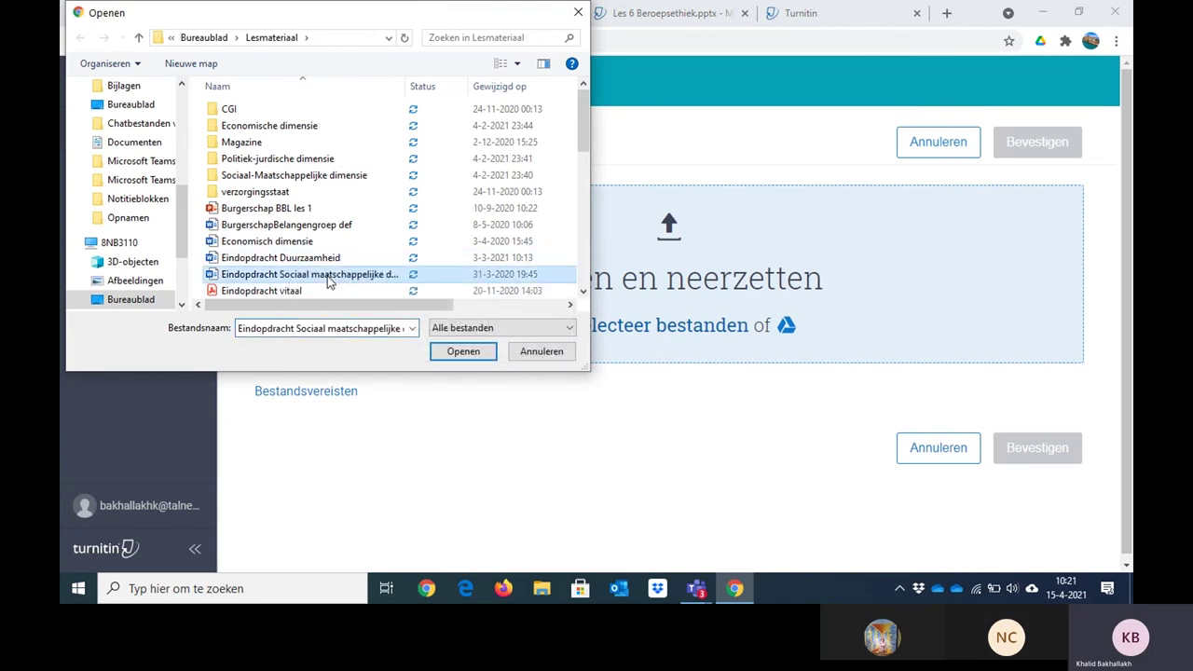
pyautogui.click(457, 352)
# Step: Fill in the author's first and last name and confirm uploading the Sociaal maatschappelijke assignment
pyautogui.click(384, 332)
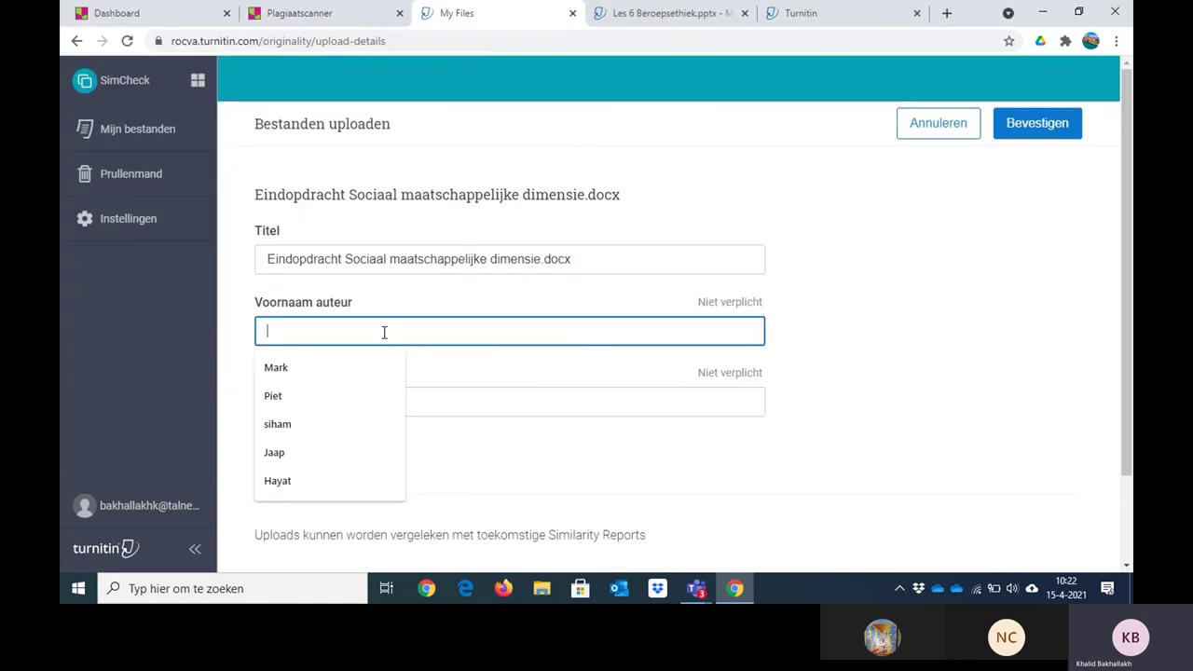
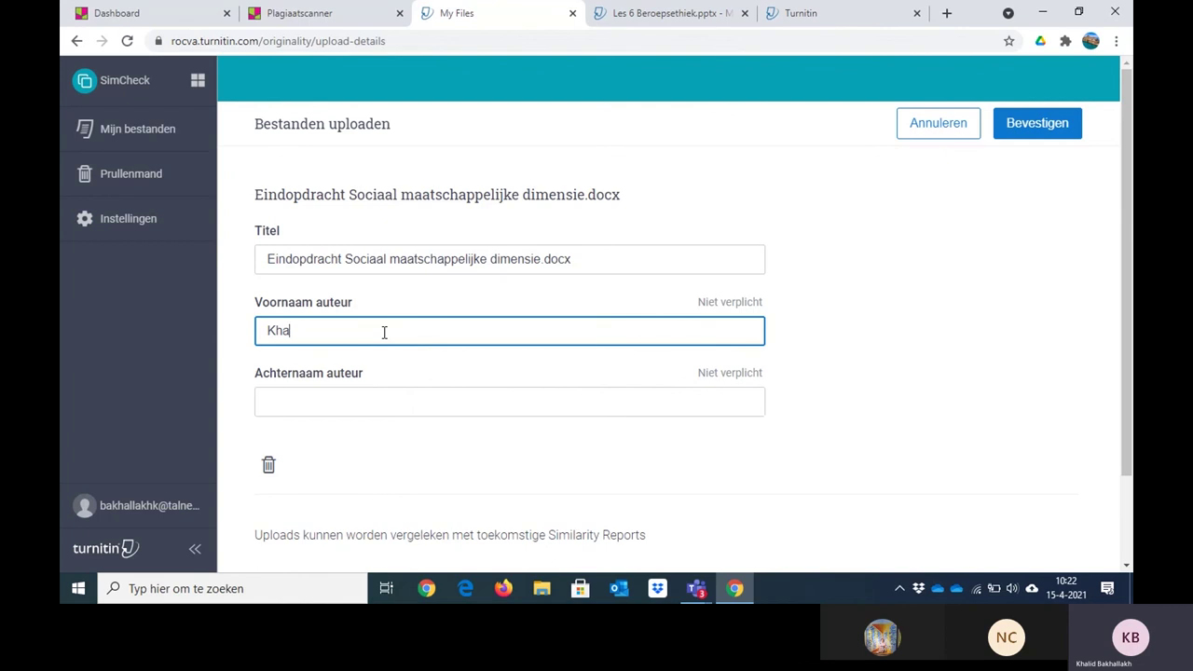
pyautogui.click(335, 405)
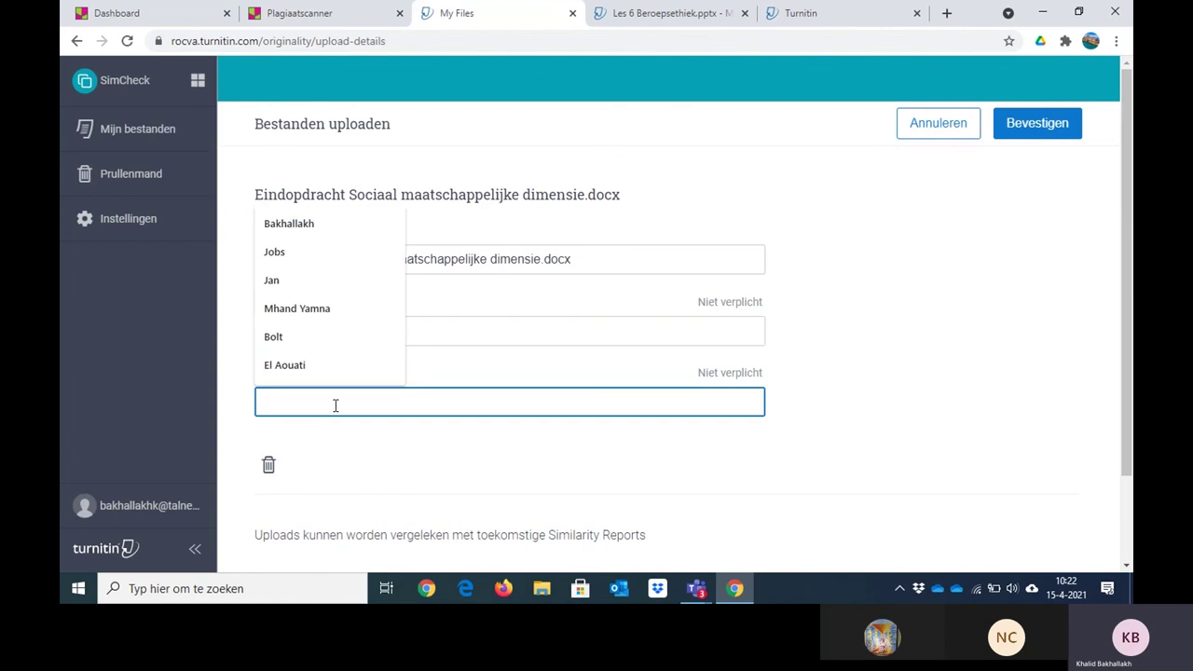
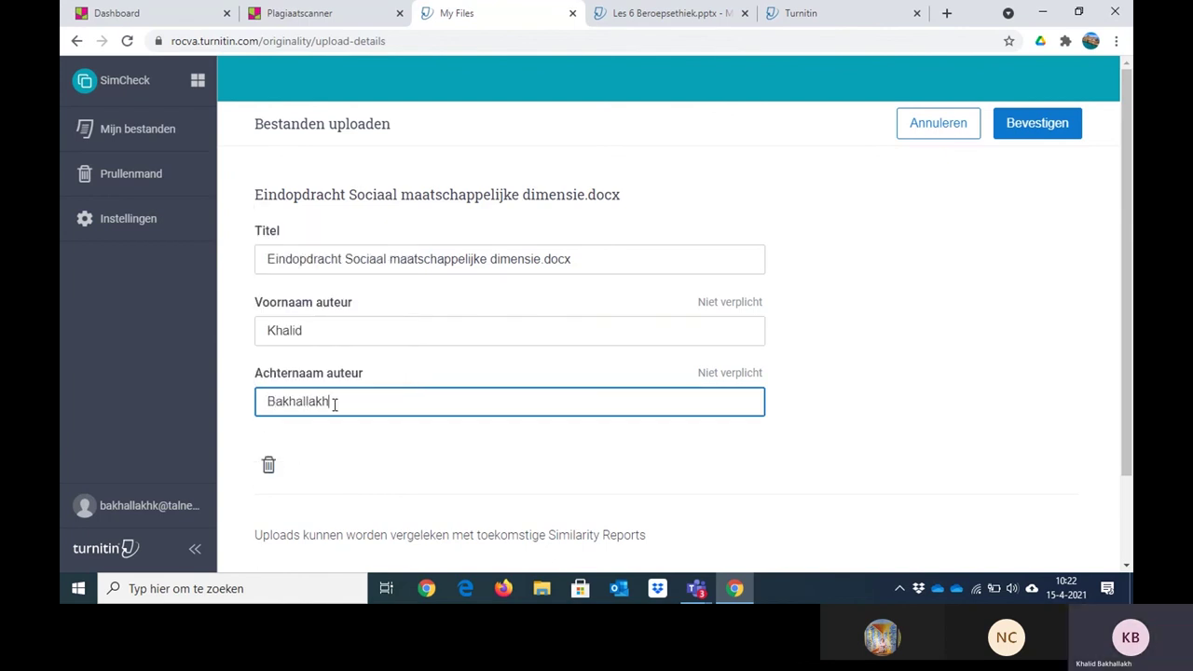
pyautogui.click(1039, 123)
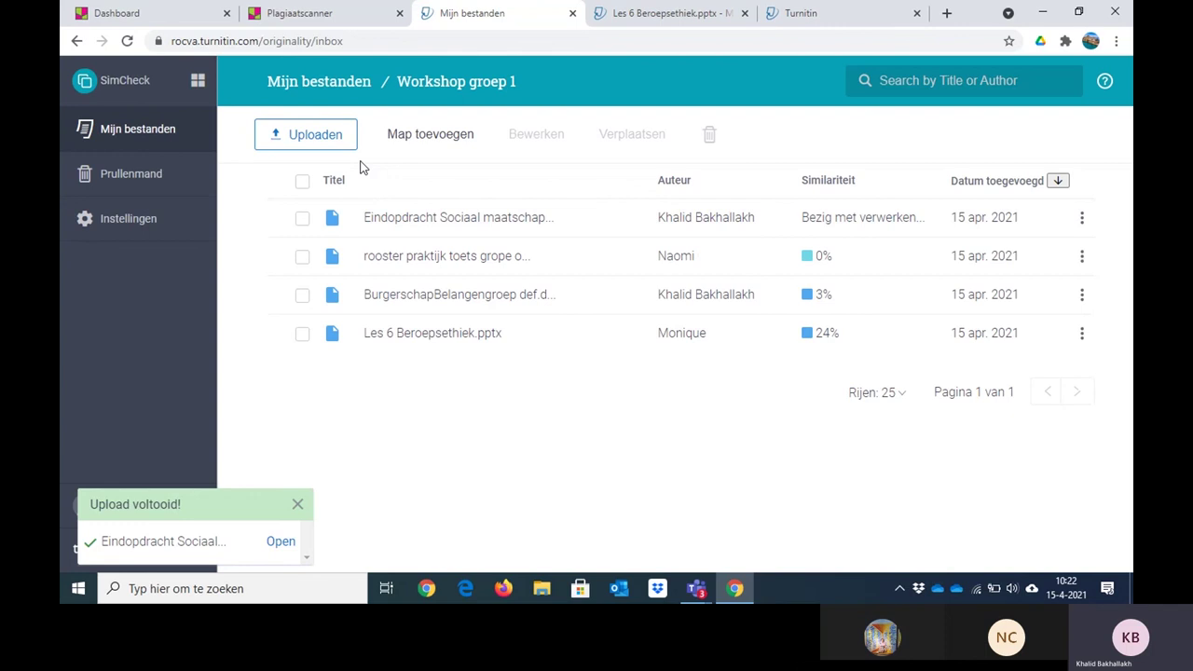
# Step: Reopen the Workshop groep 1 upload page, try Google Drive, and close the Google sign-in popup
pyautogui.click(340, 140)
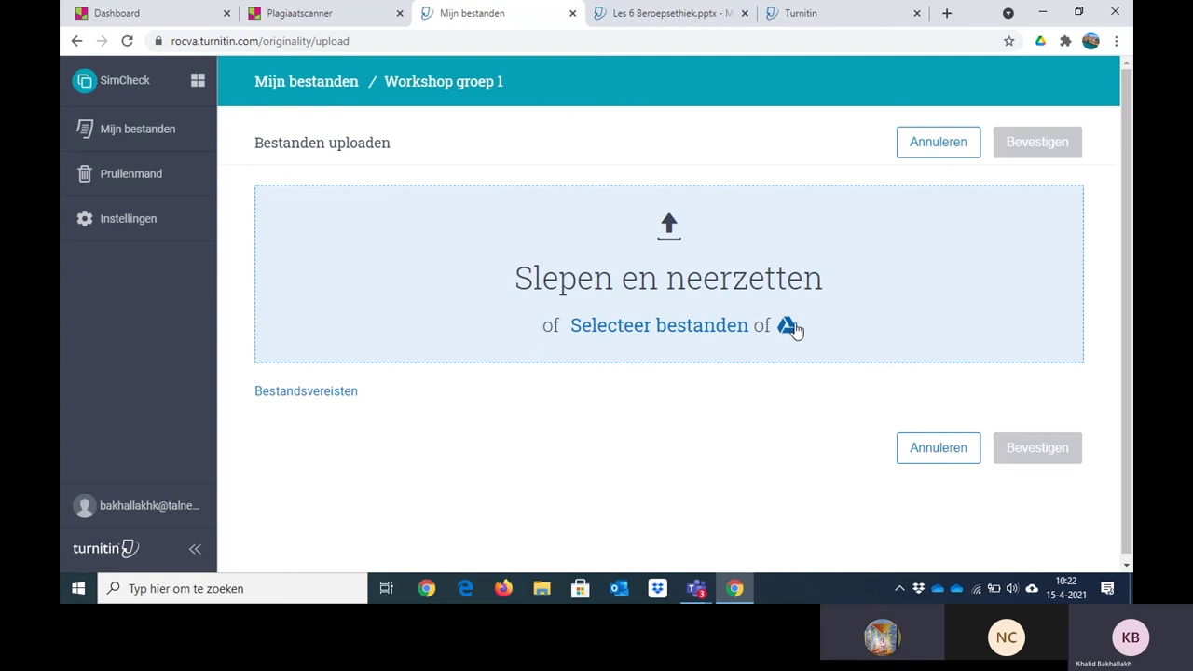
pyautogui.click(787, 328)
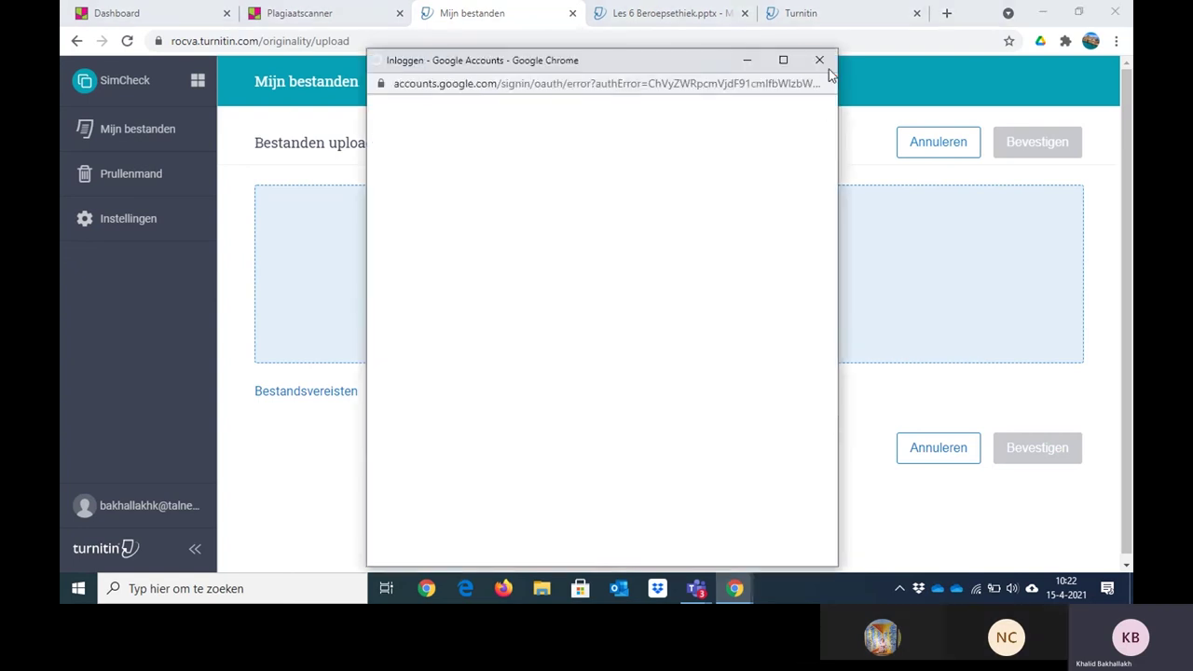
pyautogui.click(821, 62)
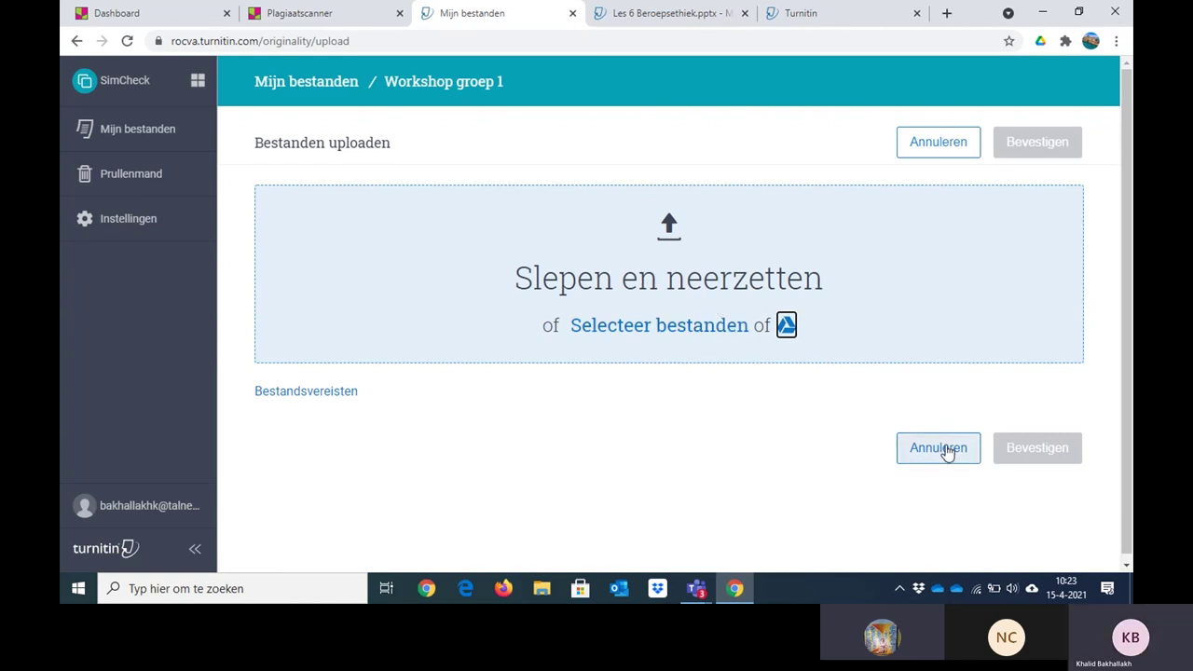
# Step: Cancel the upload, switch to the Les 6 Beroepsethiek tab, and open Outlook by entering 'out' in the address bar
pyautogui.click(947, 451)
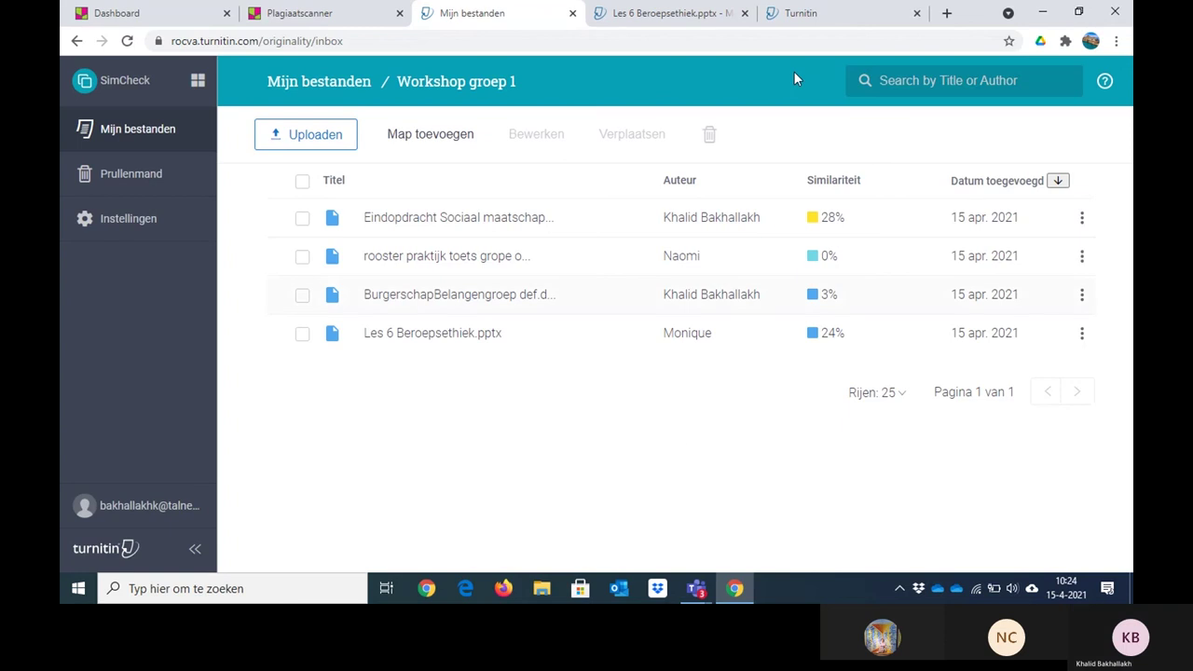
pyautogui.click(636, 15)
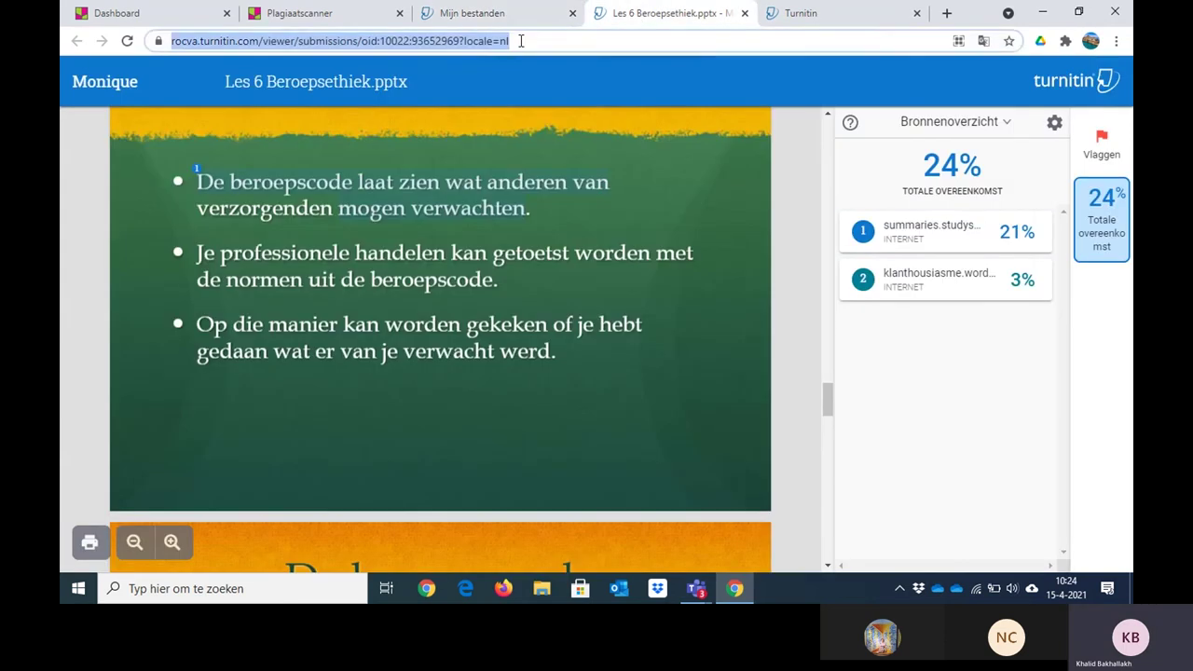
pyautogui.click(521, 40)
pyautogui.write('out')
pyautogui.press('Return')
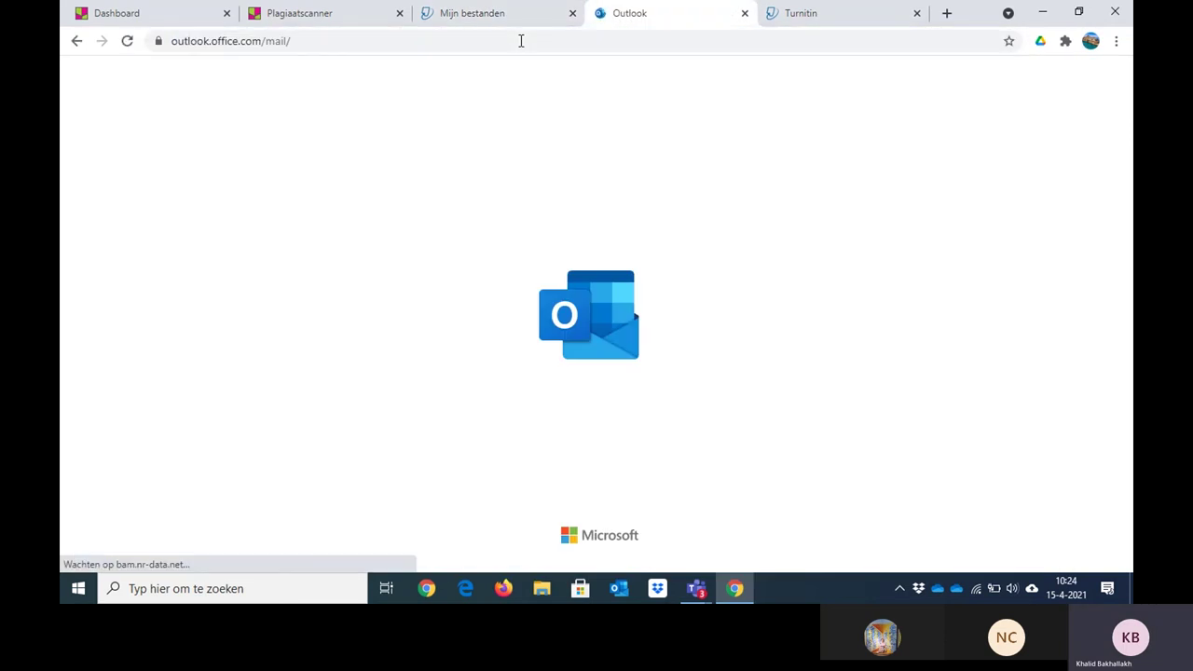
pyautogui.click(736, 591)
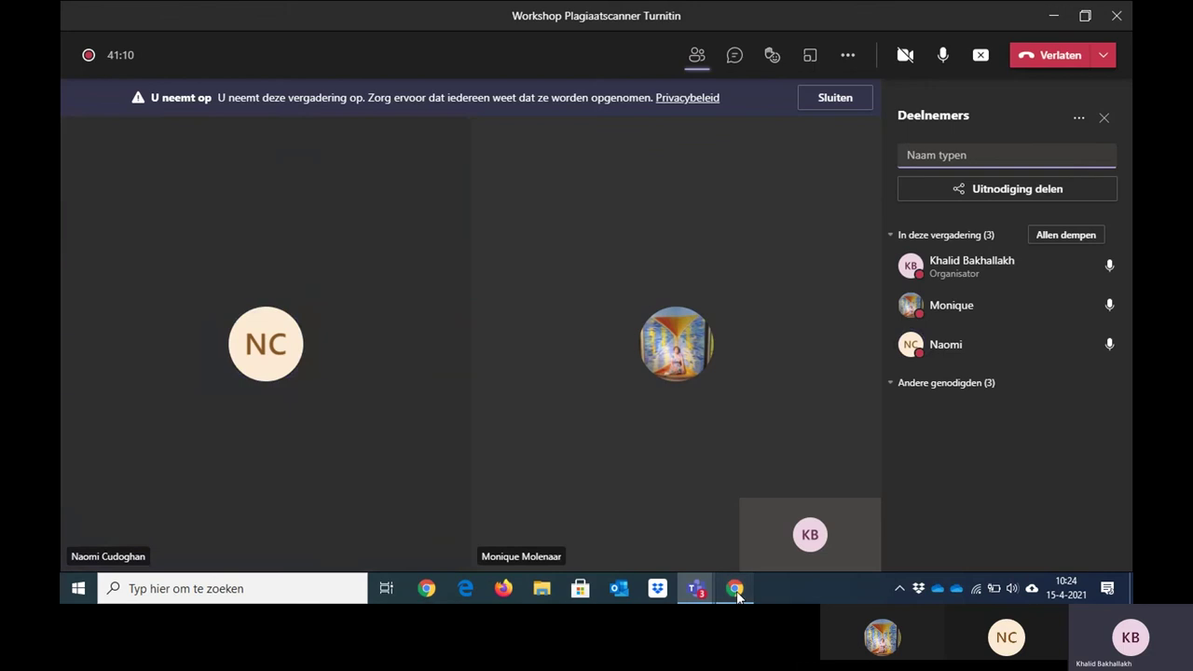
pyautogui.click(736, 590)
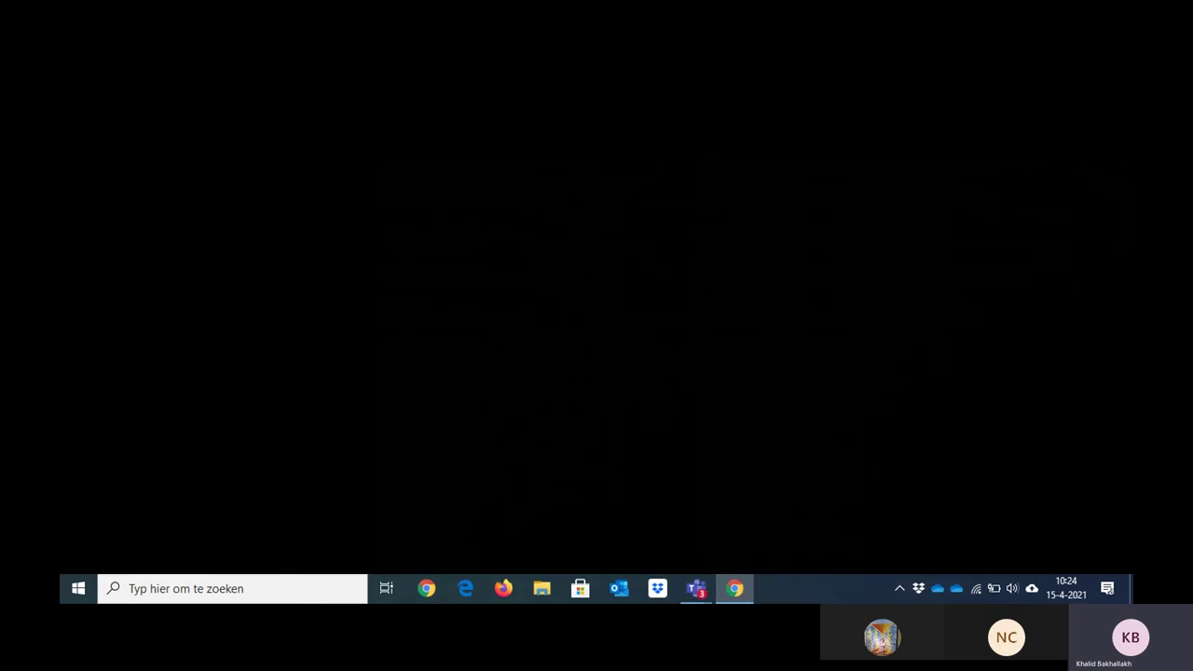